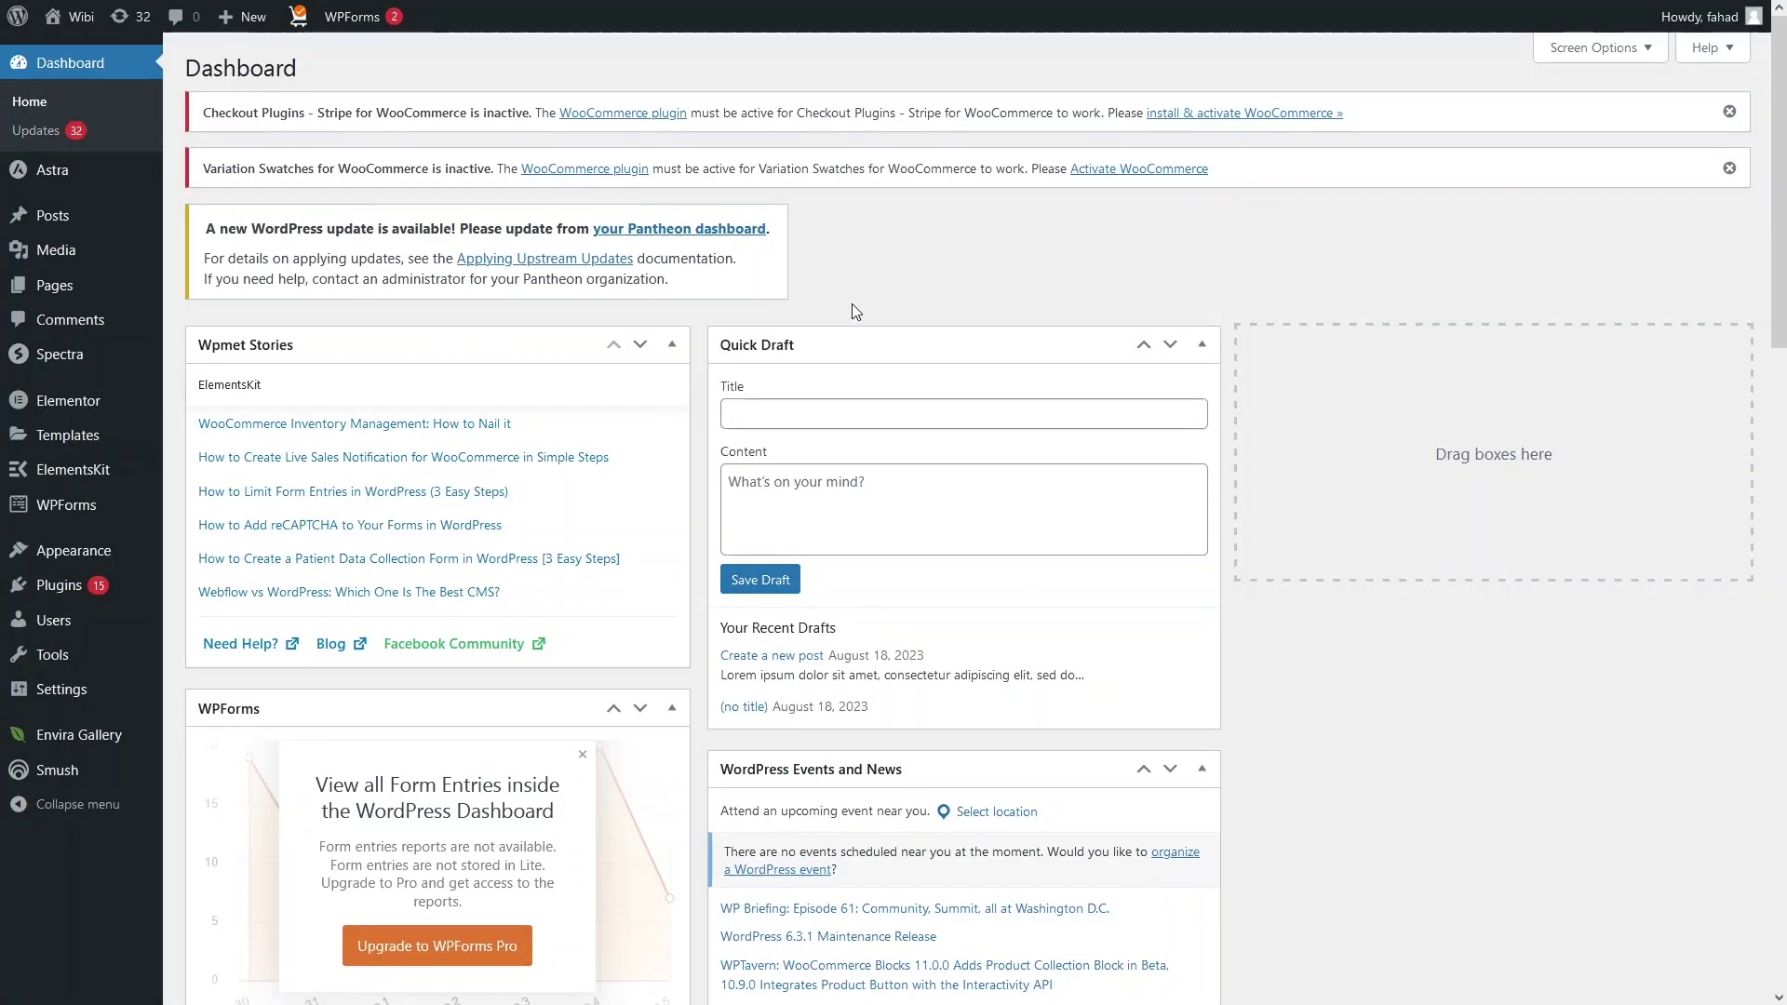
Step: Search Add Plugins for 'elementor' to list Elementor Website Builder among the results
mouse_move(75, 592)
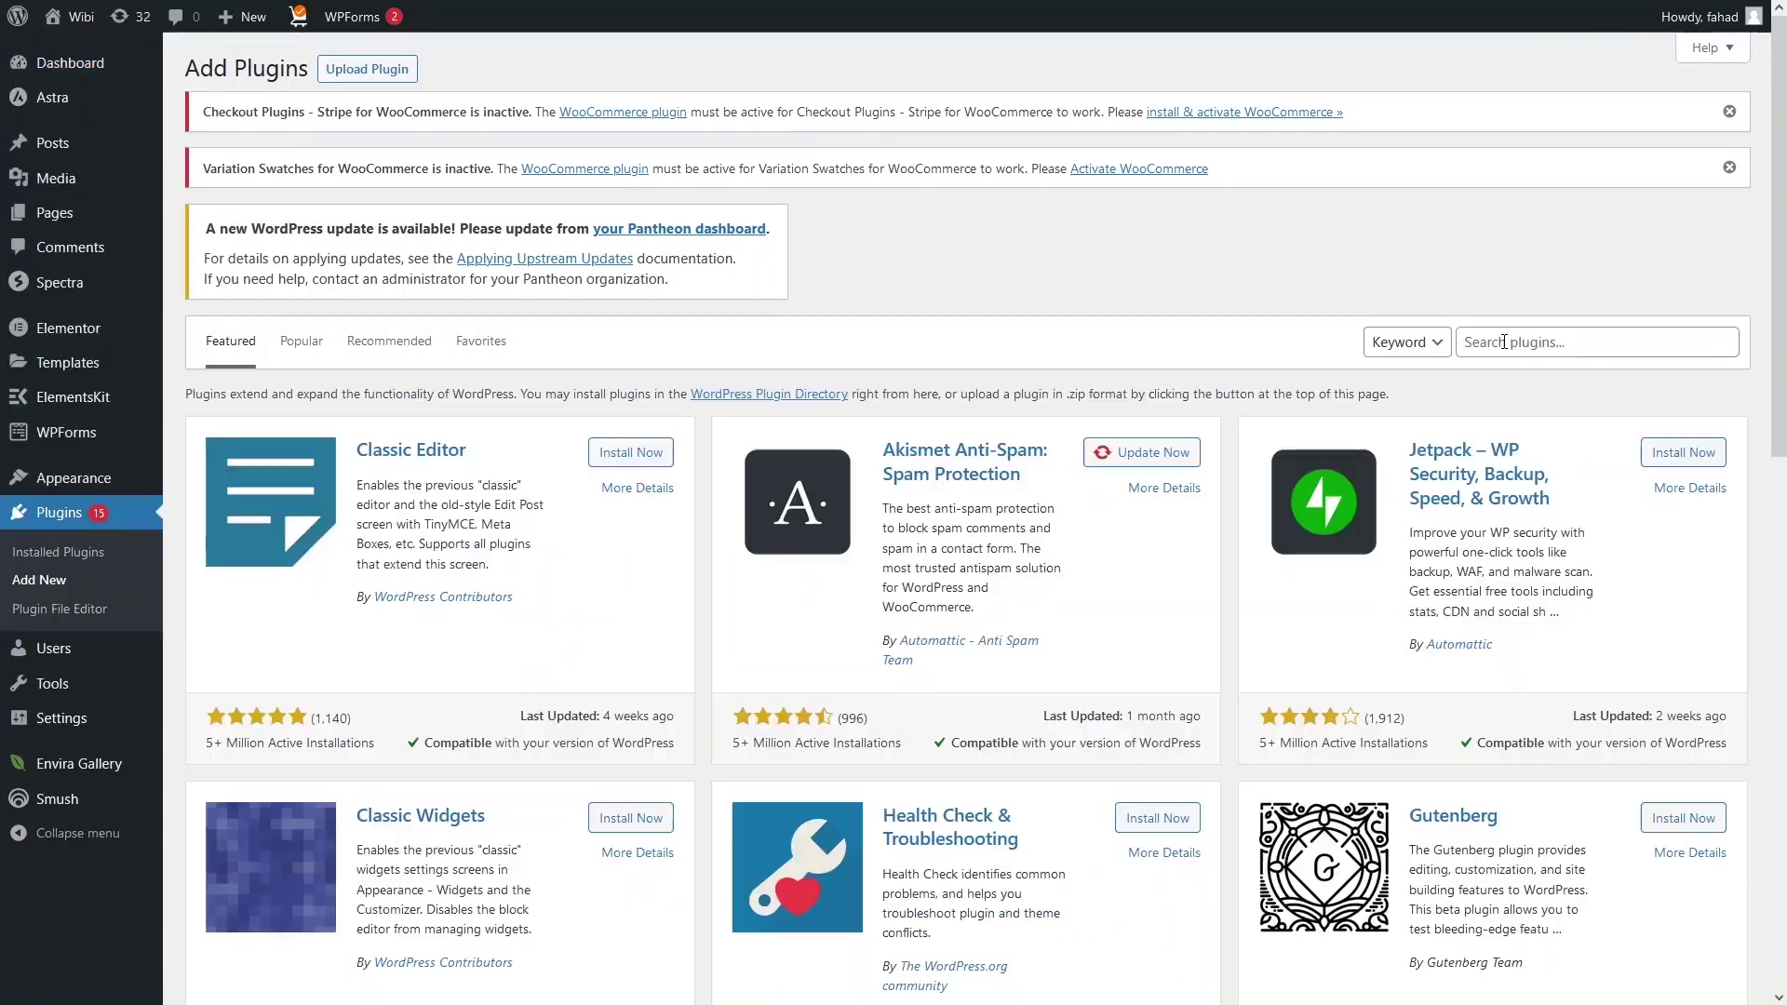
click(1505, 342)
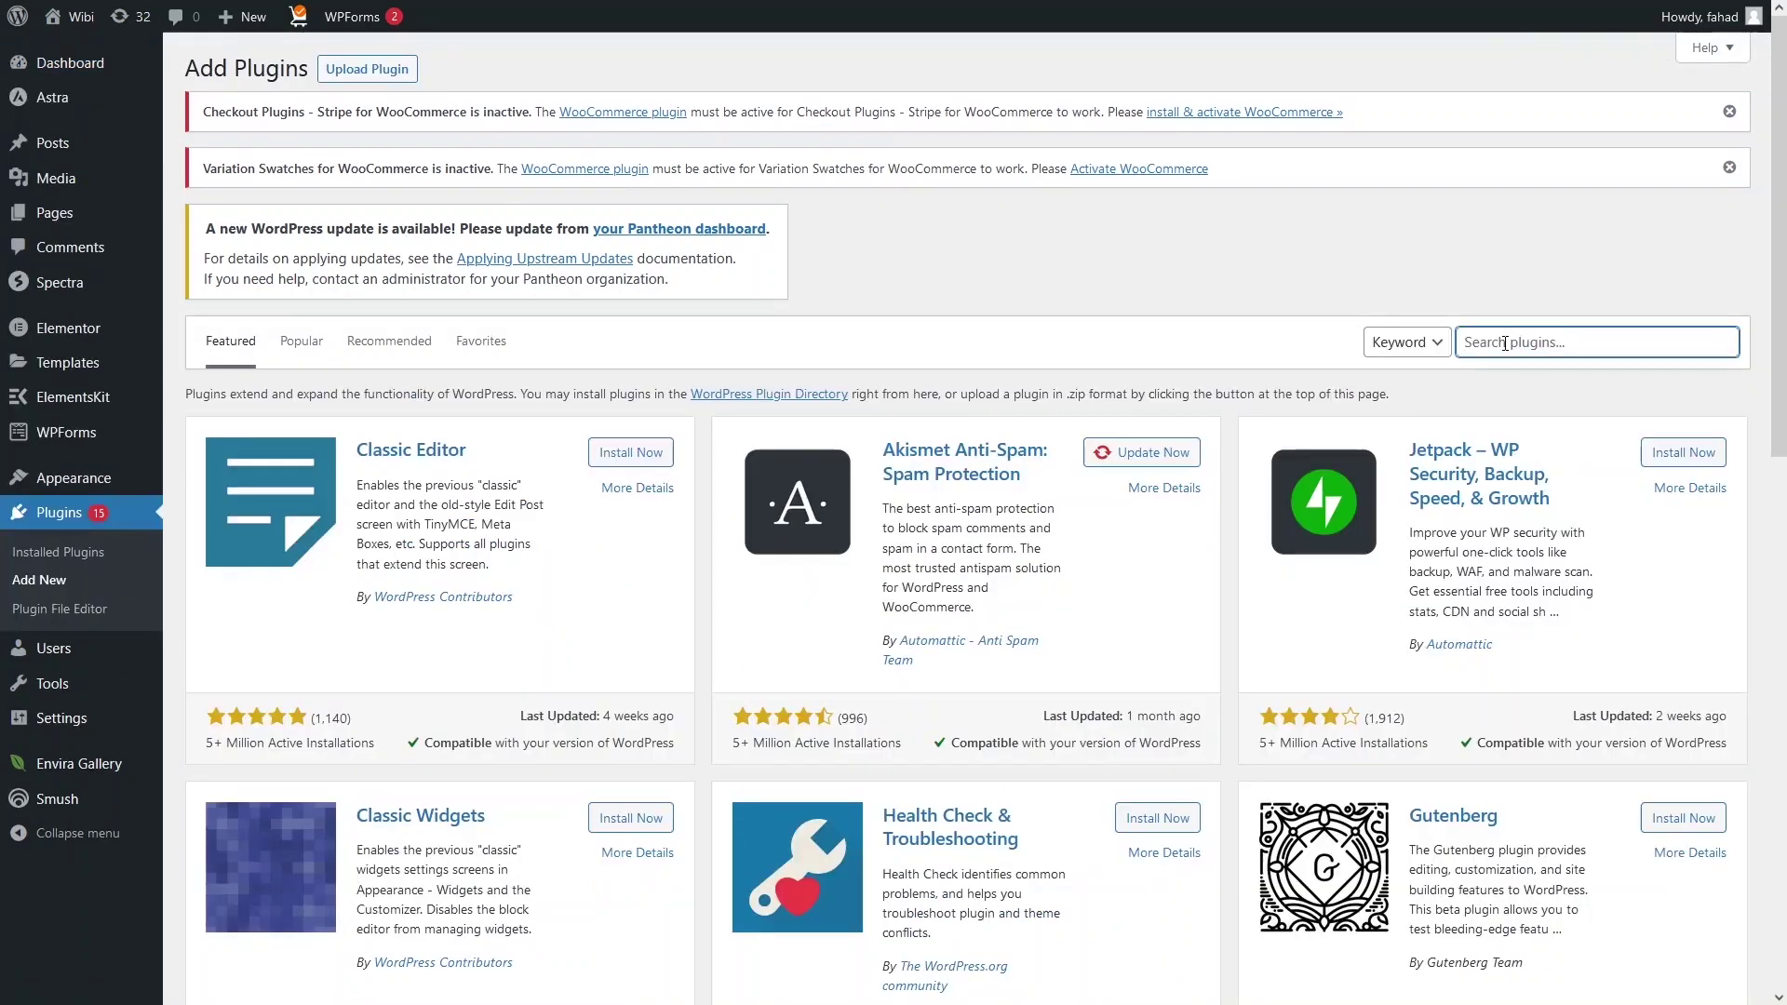
text(el)
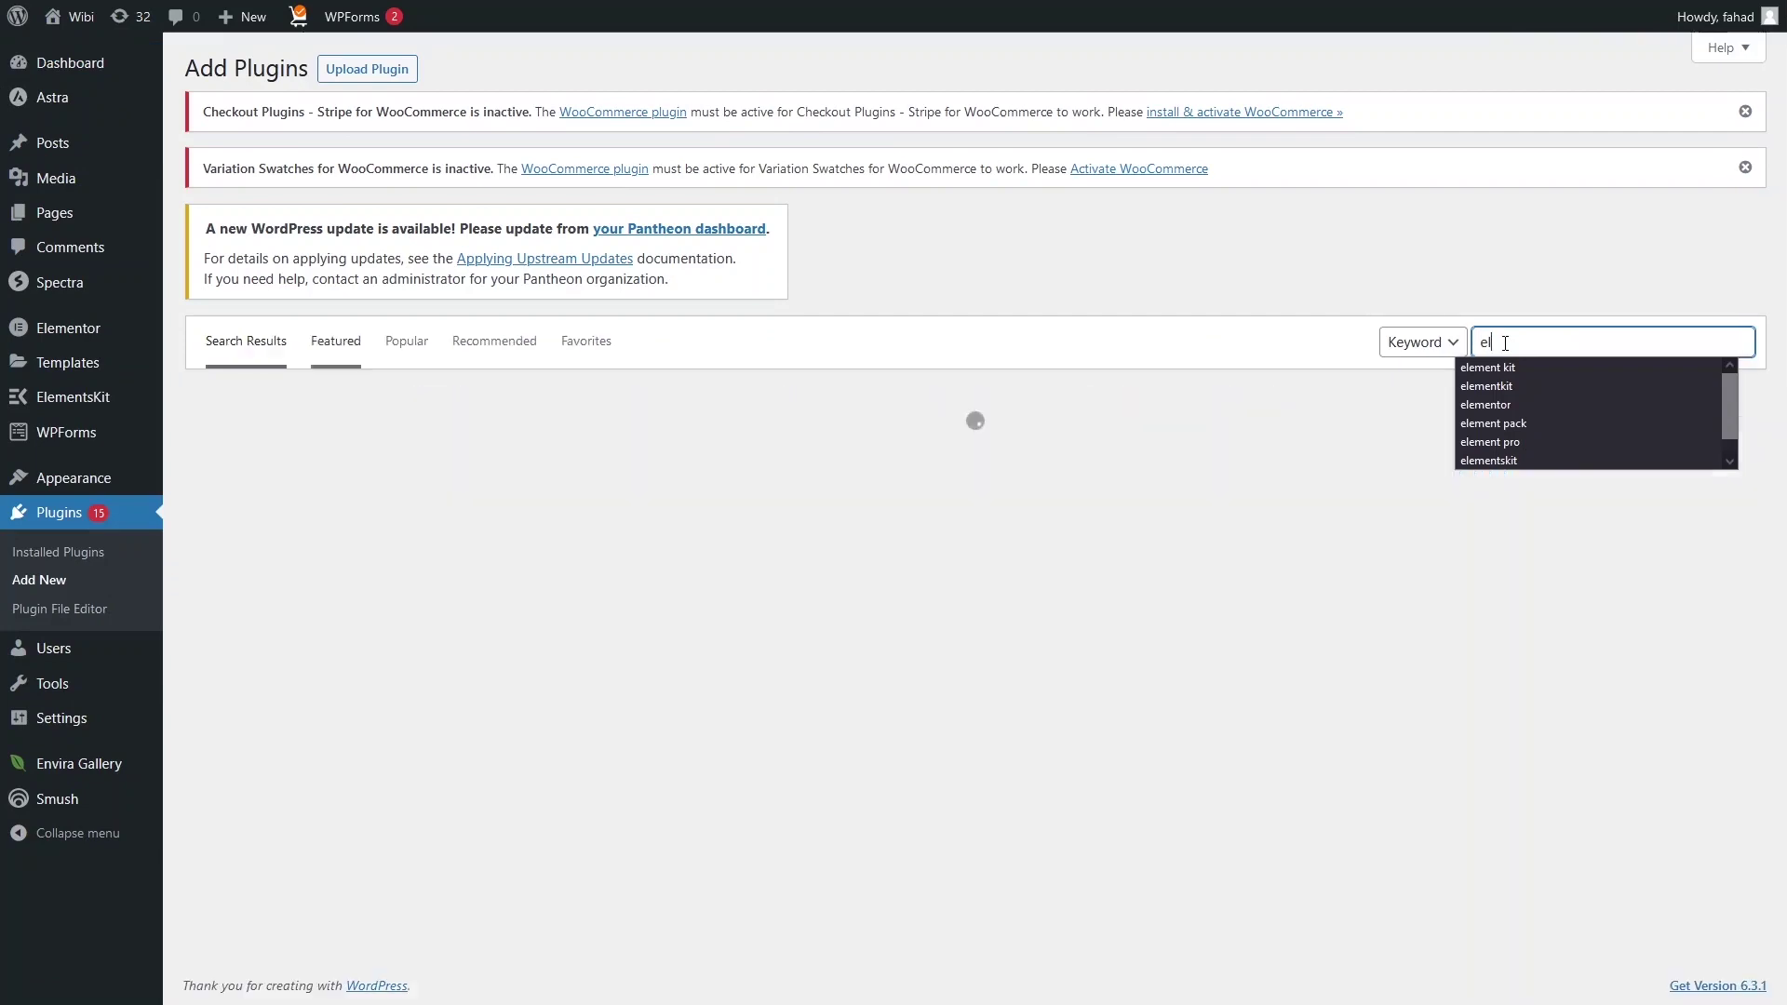
click(1486, 405)
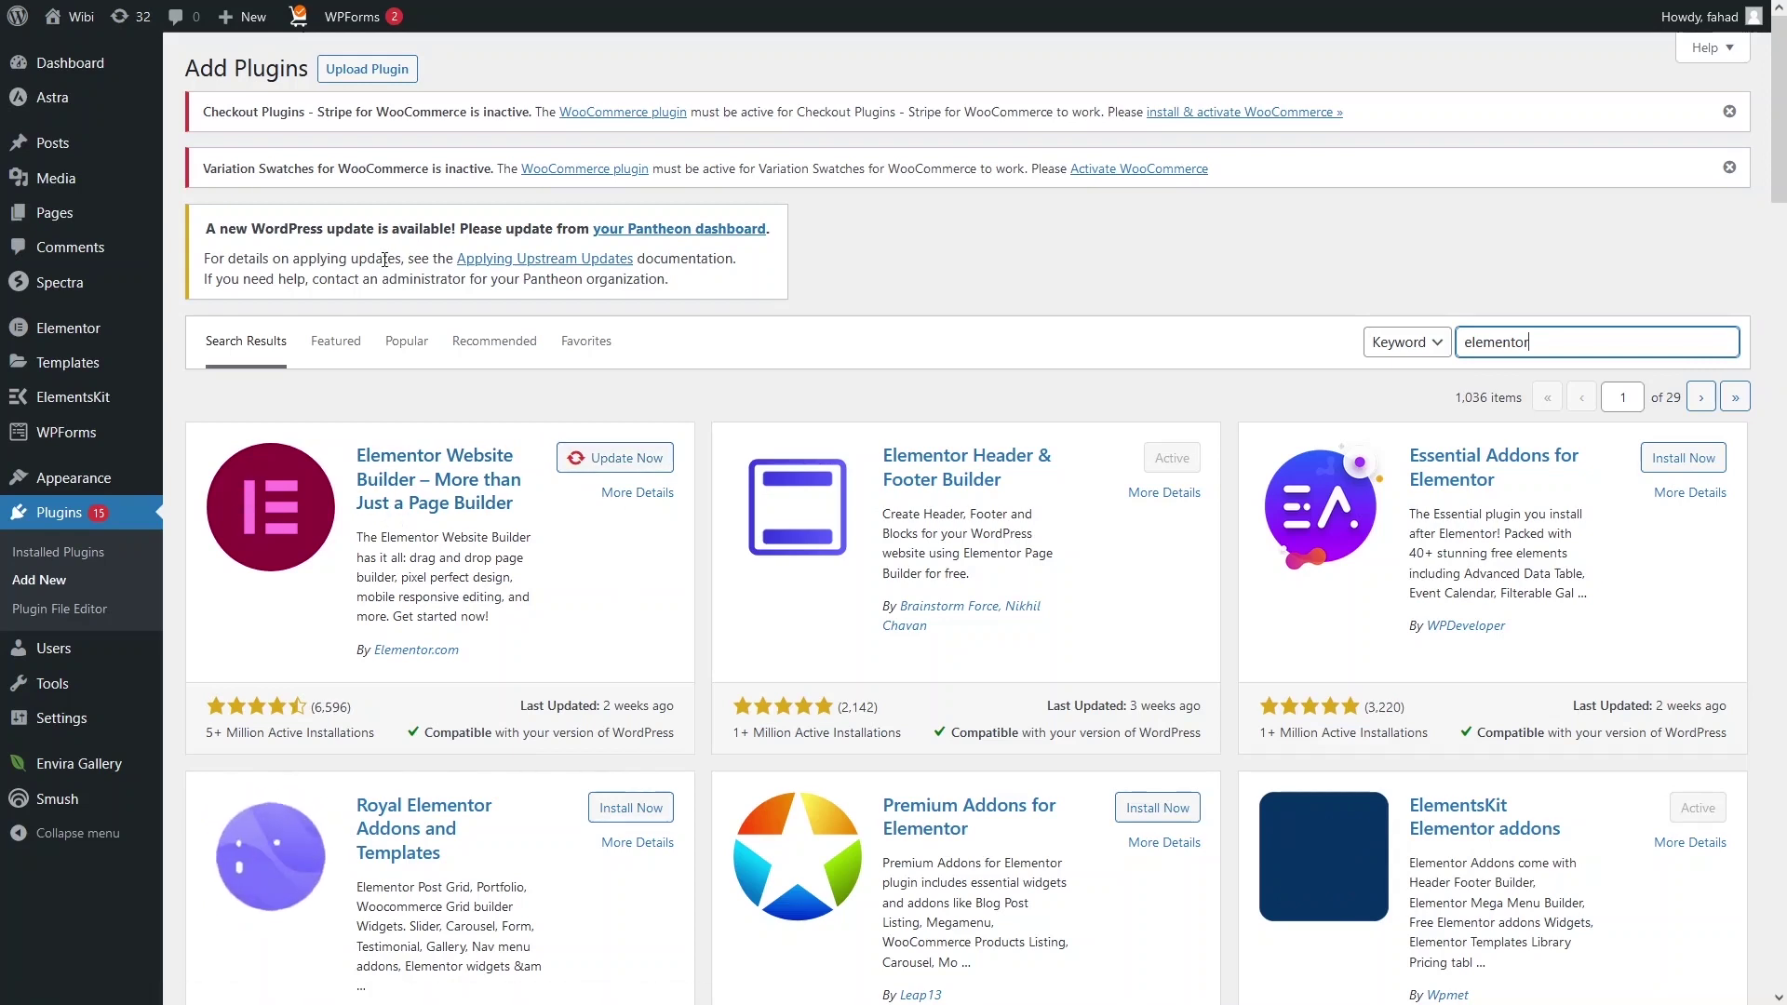
mouse_move(247, 28)
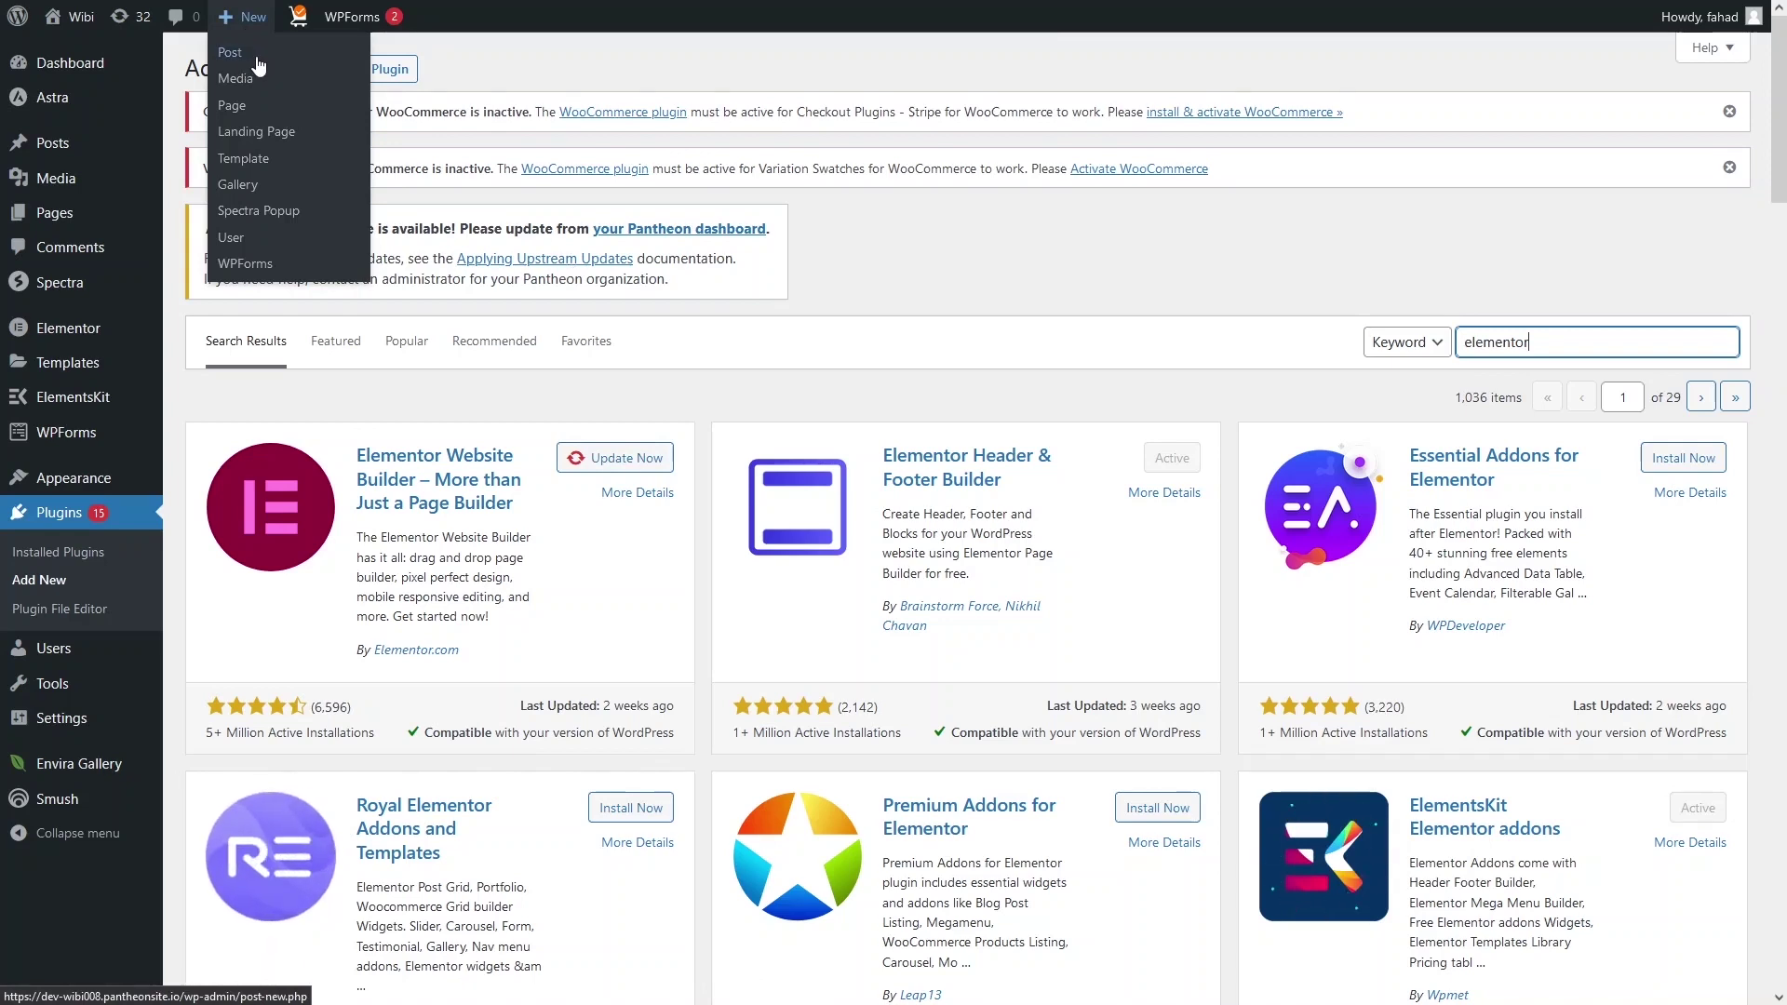
Step: Create a new post titled 'TEST POST' and open it in Elementor
click(259, 58)
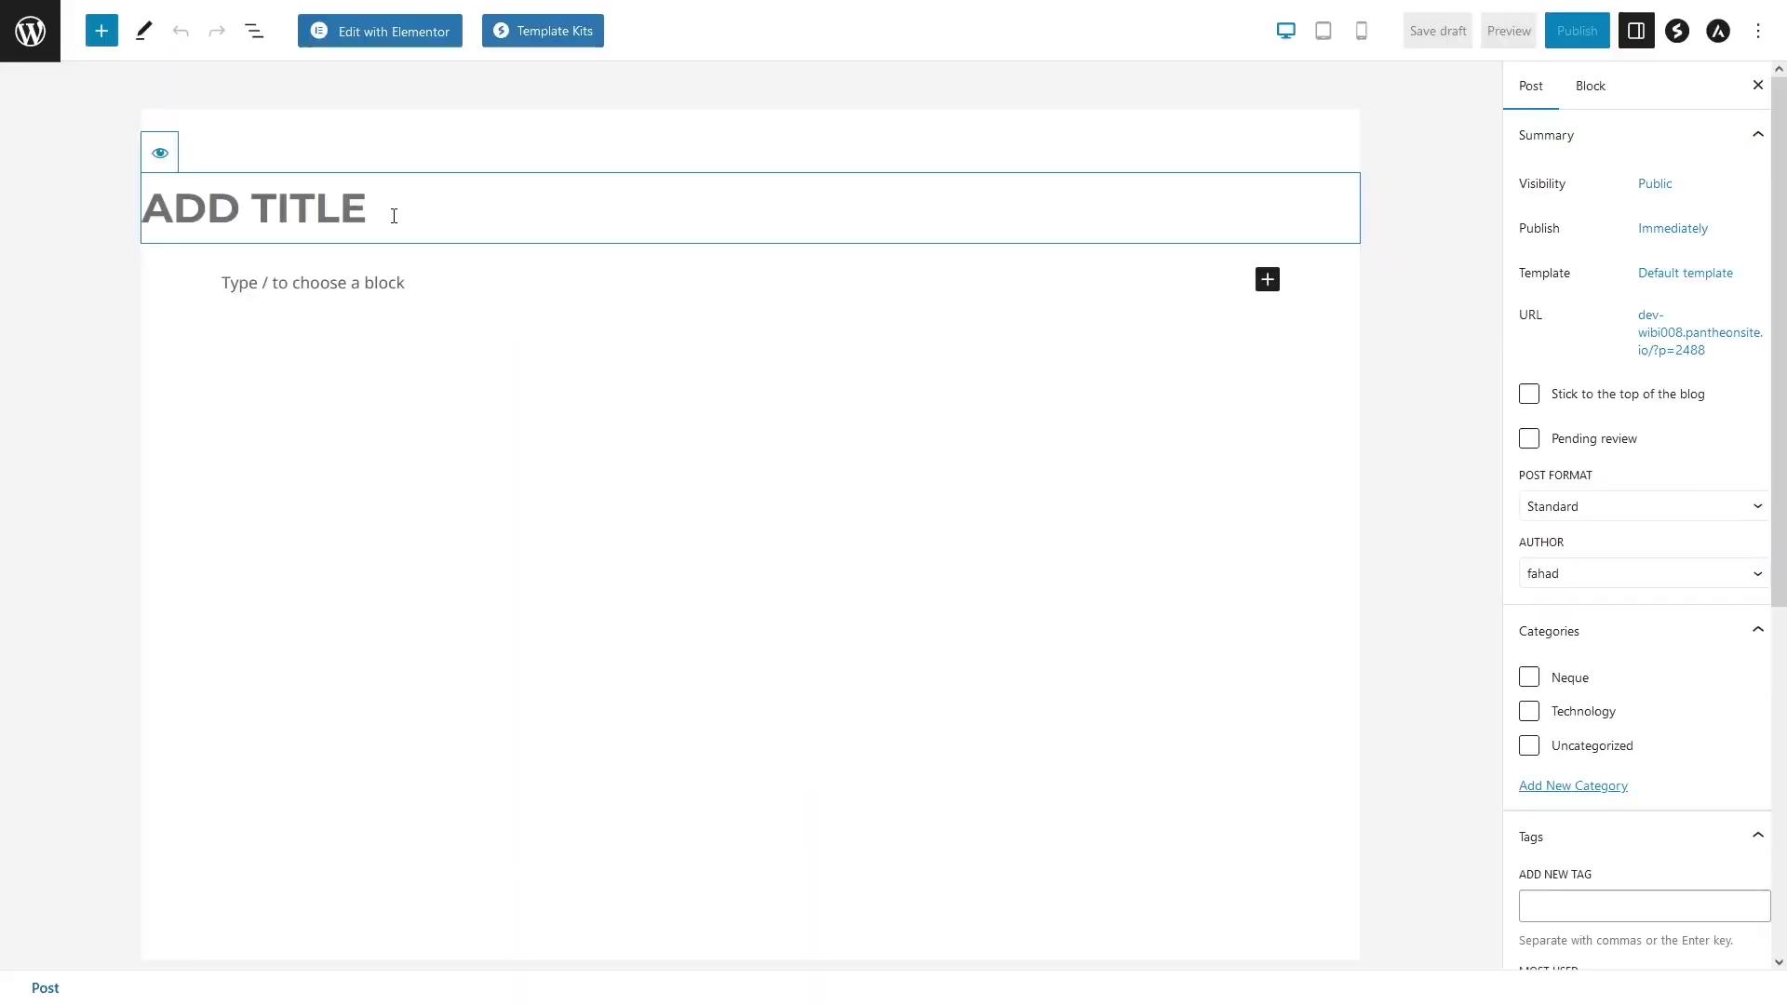
text(TEST POST)
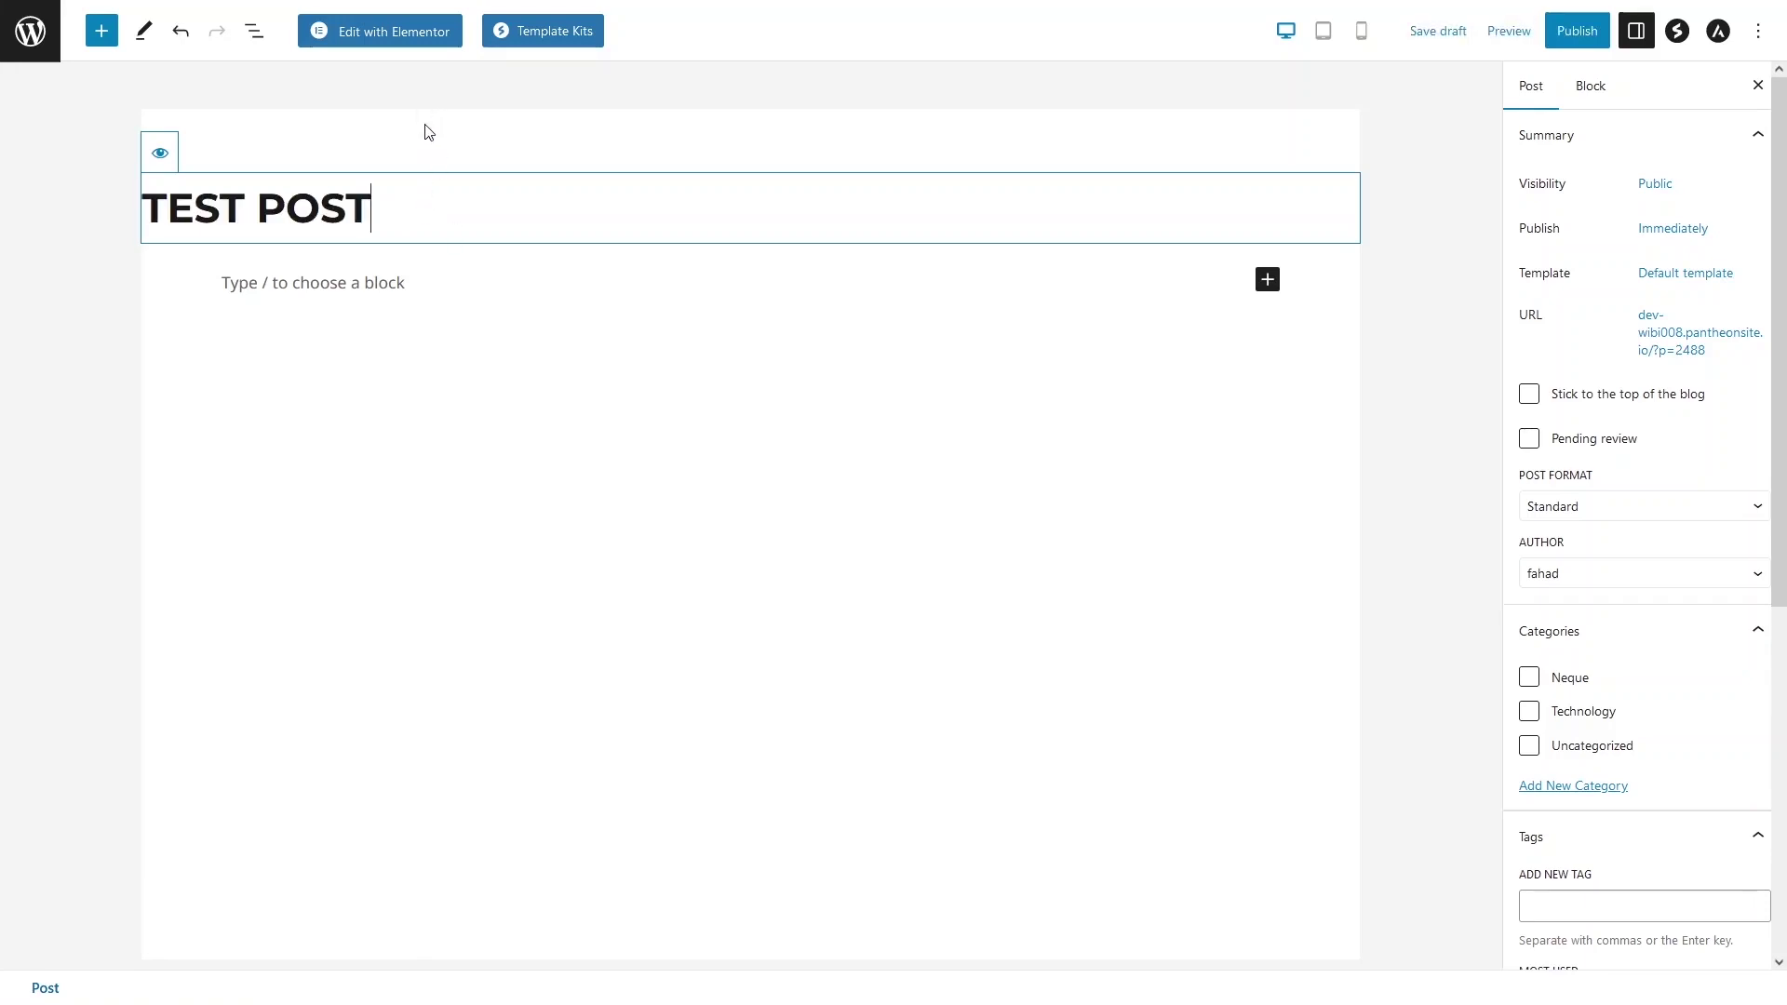
click(376, 49)
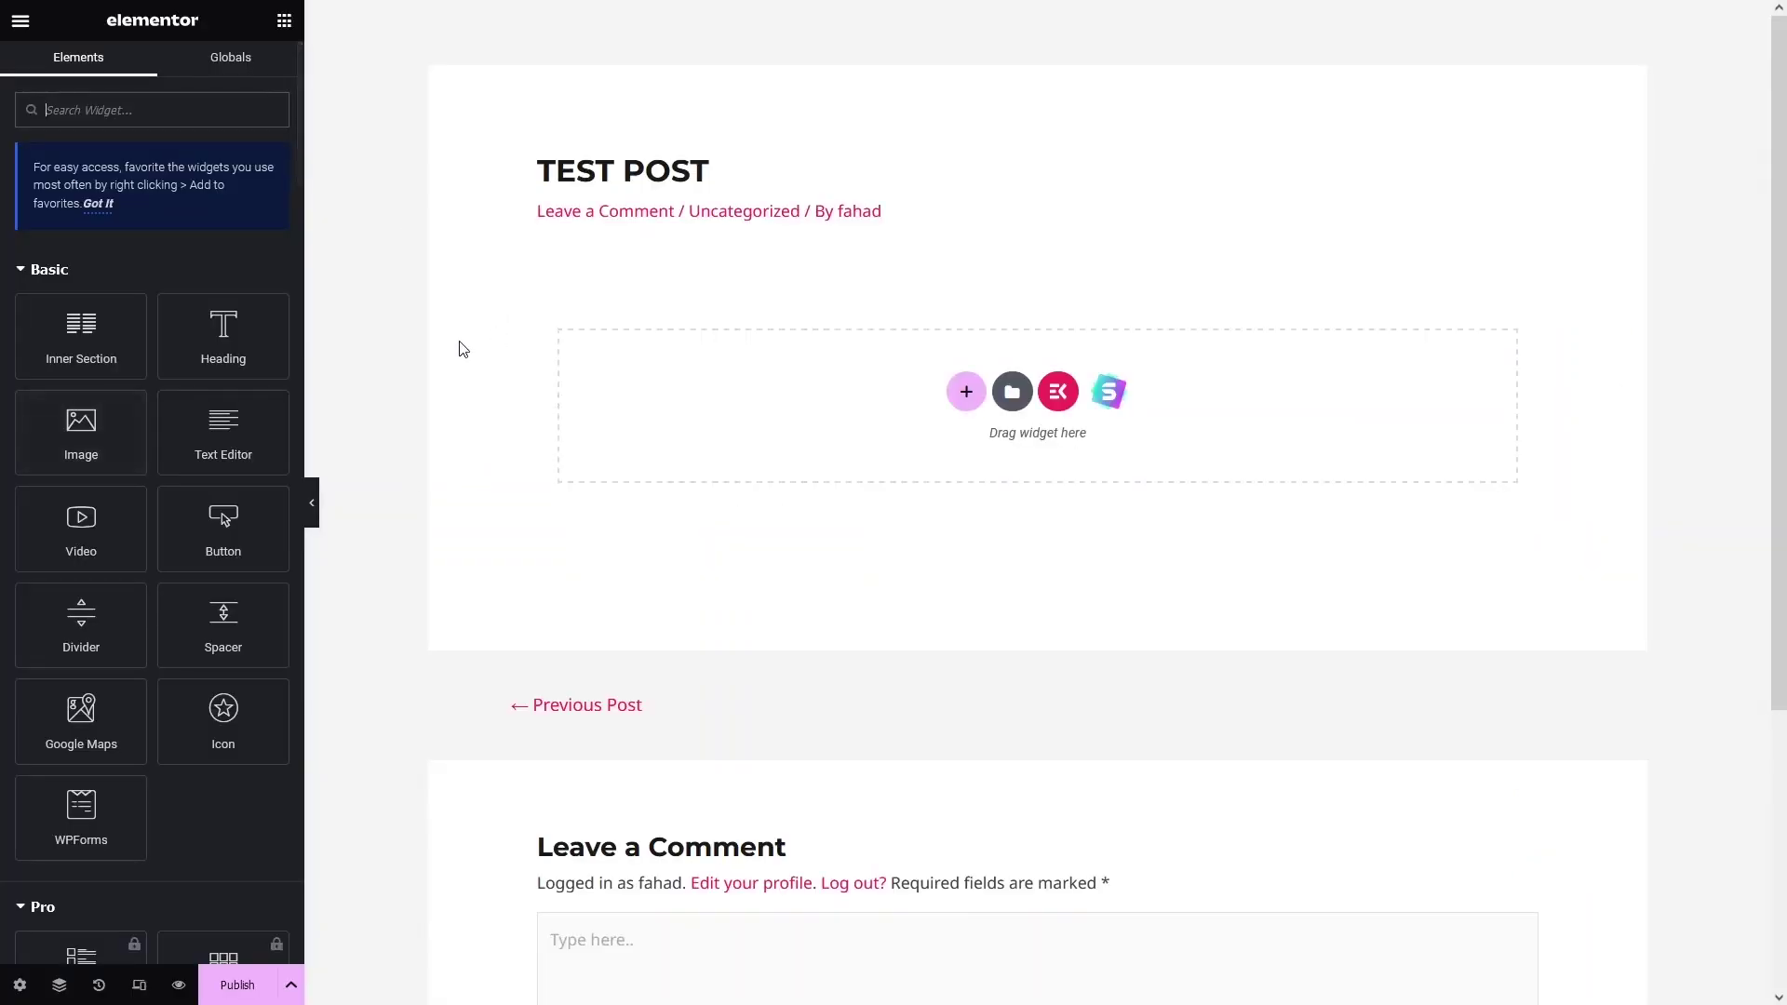
Step: Add an Image widget showing the snowy mountain photo to the post
drag(104, 446, 1108, 546)
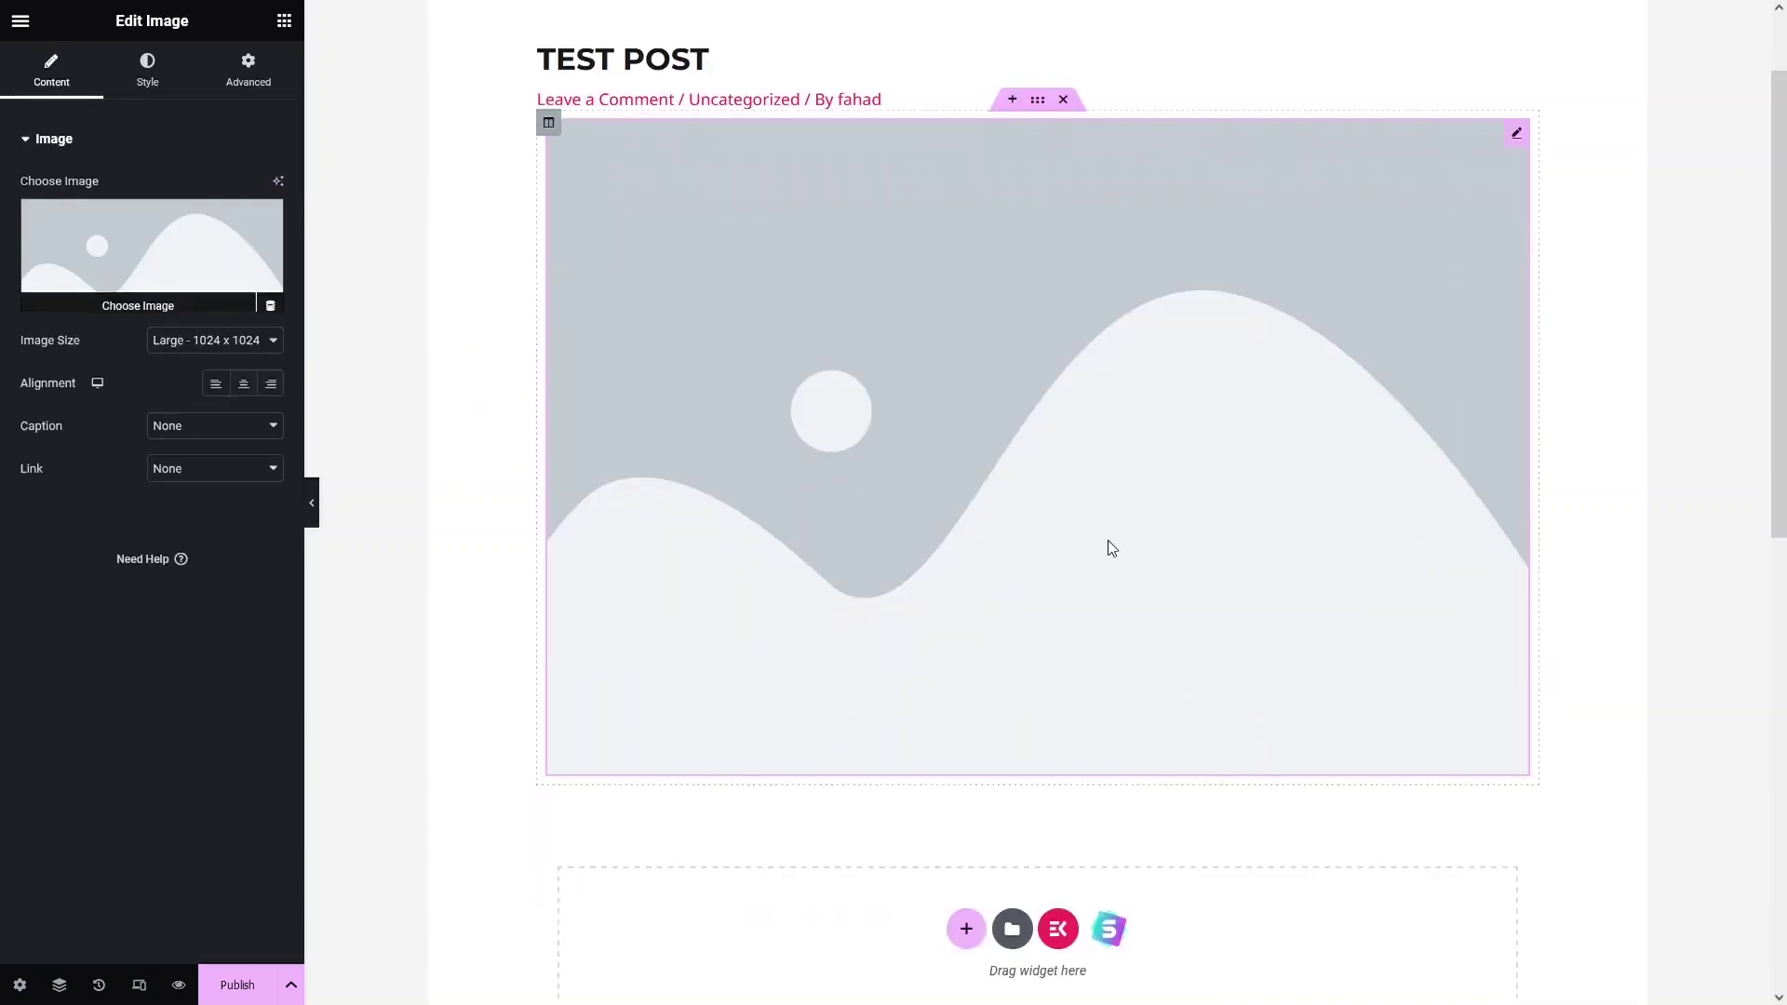
click(116, 239)
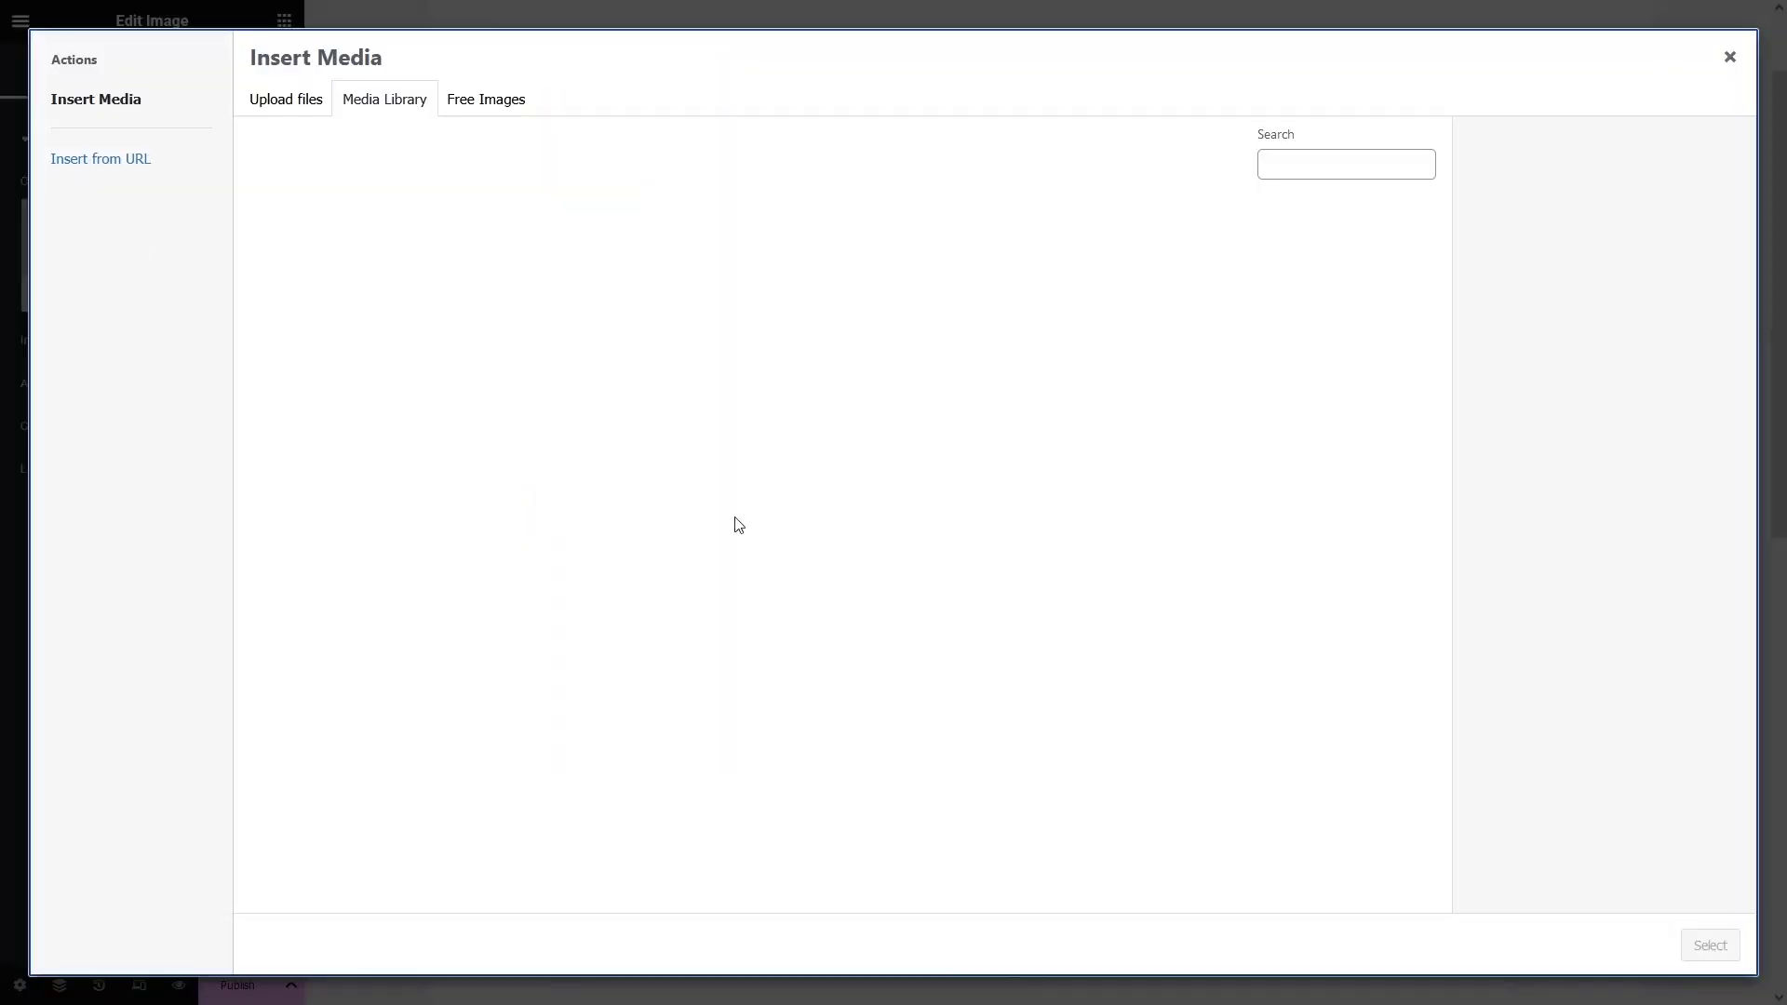
click(445, 272)
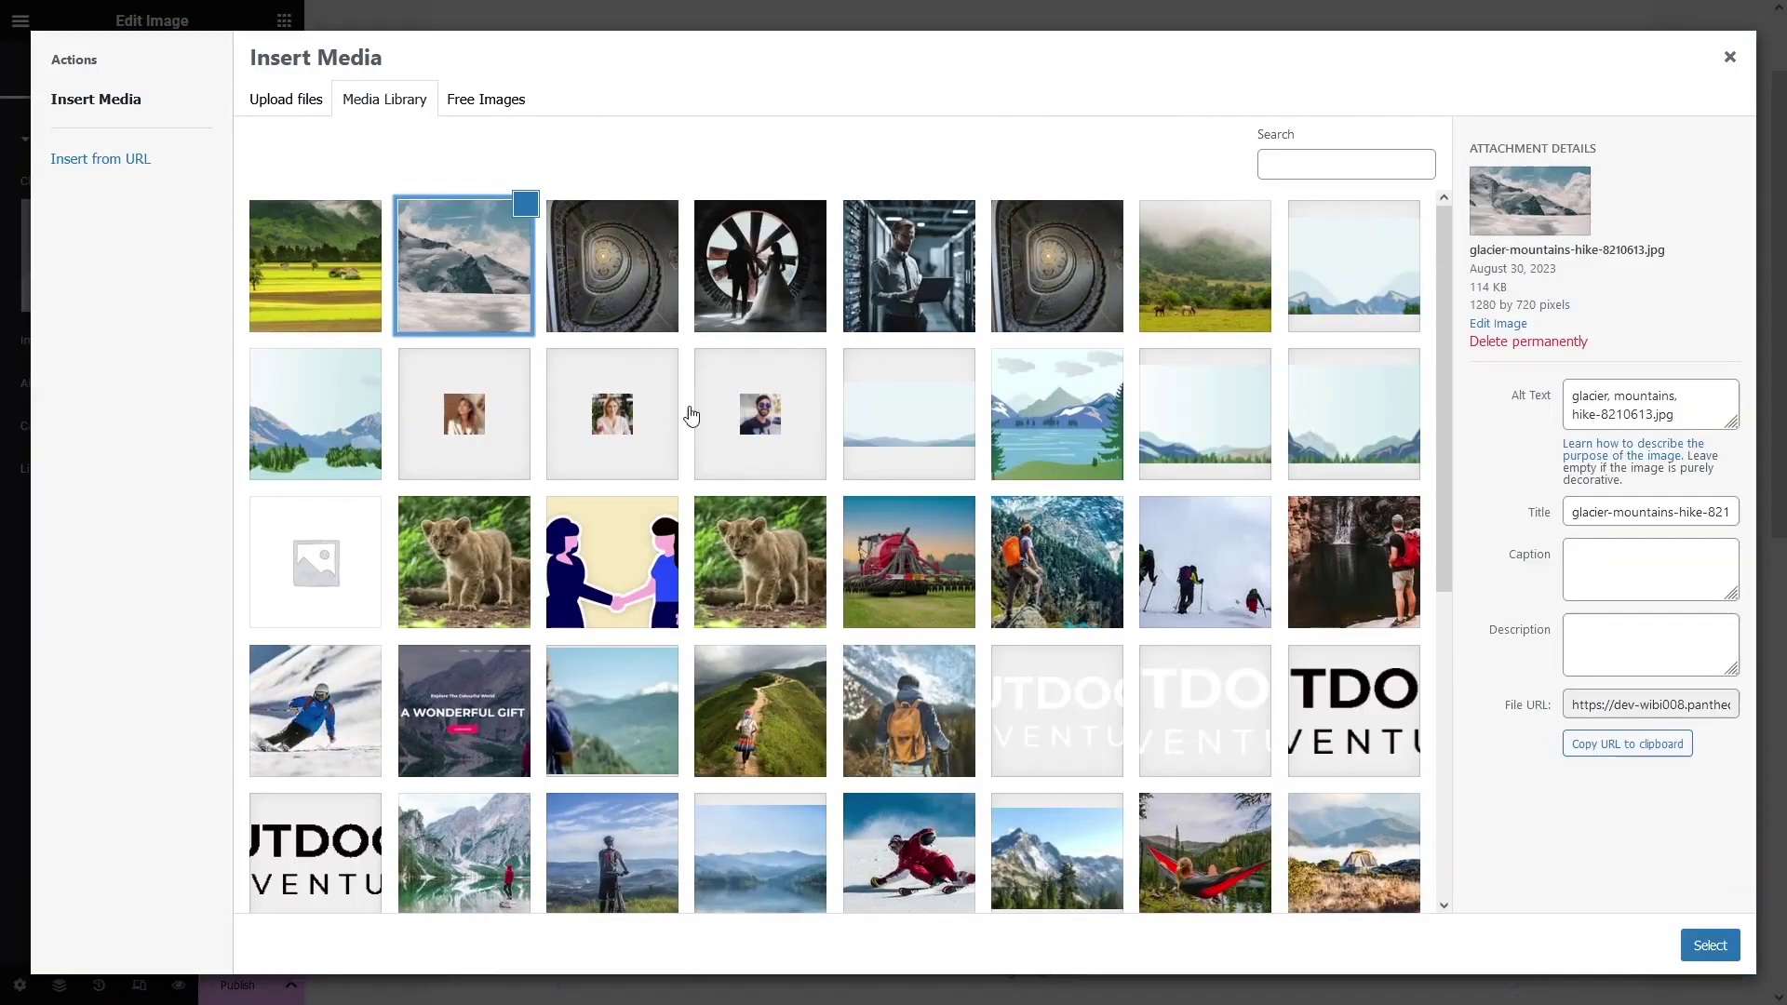
click(1709, 944)
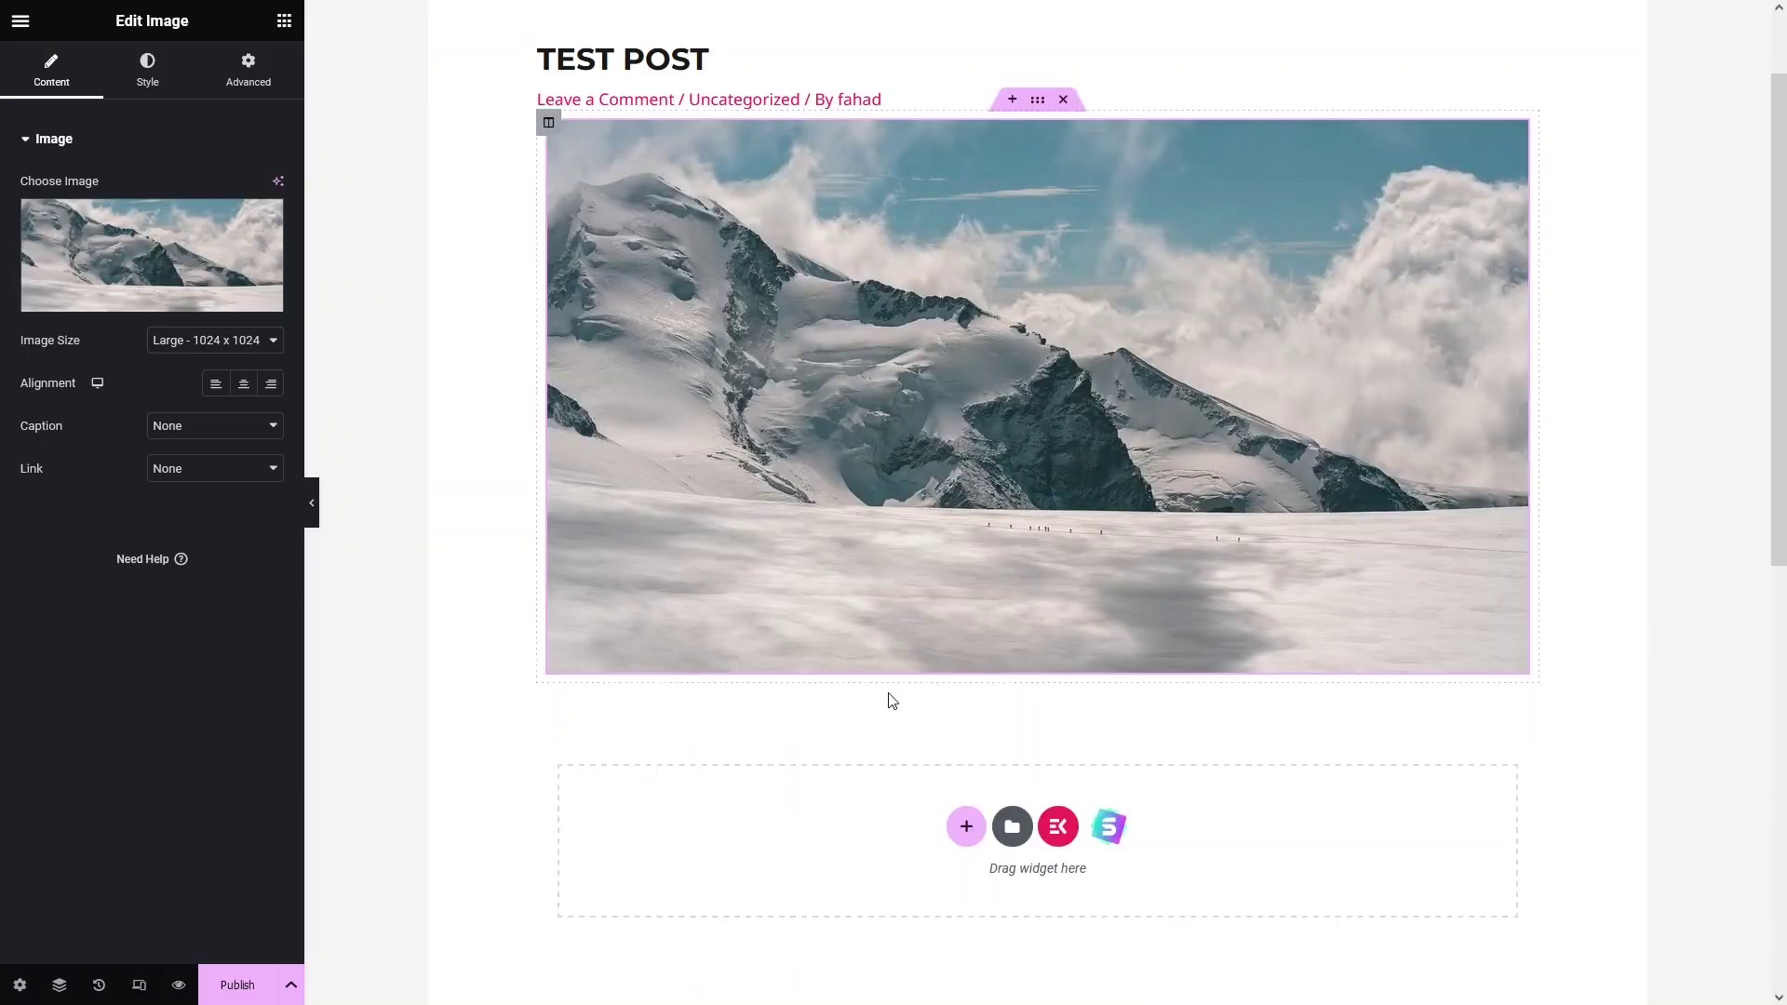
Step: Place a Heading widget above the image with the text 'Tested'
click(284, 21)
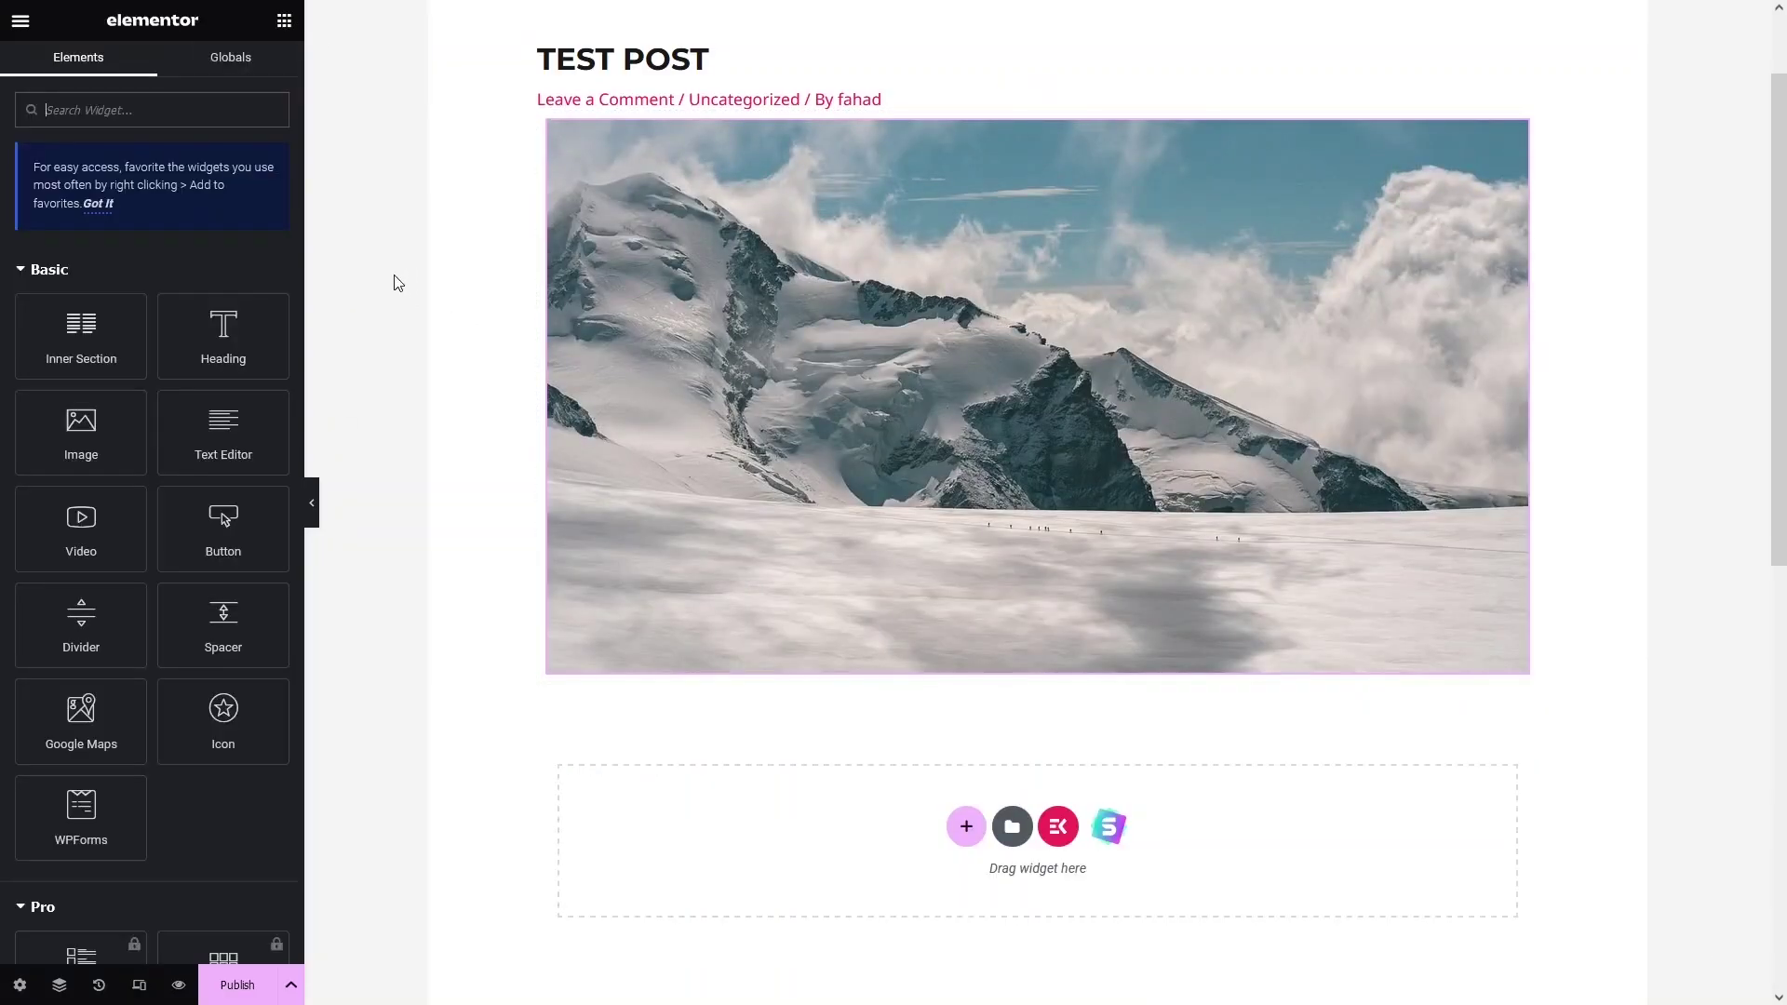
drag(212, 323, 685, 138)
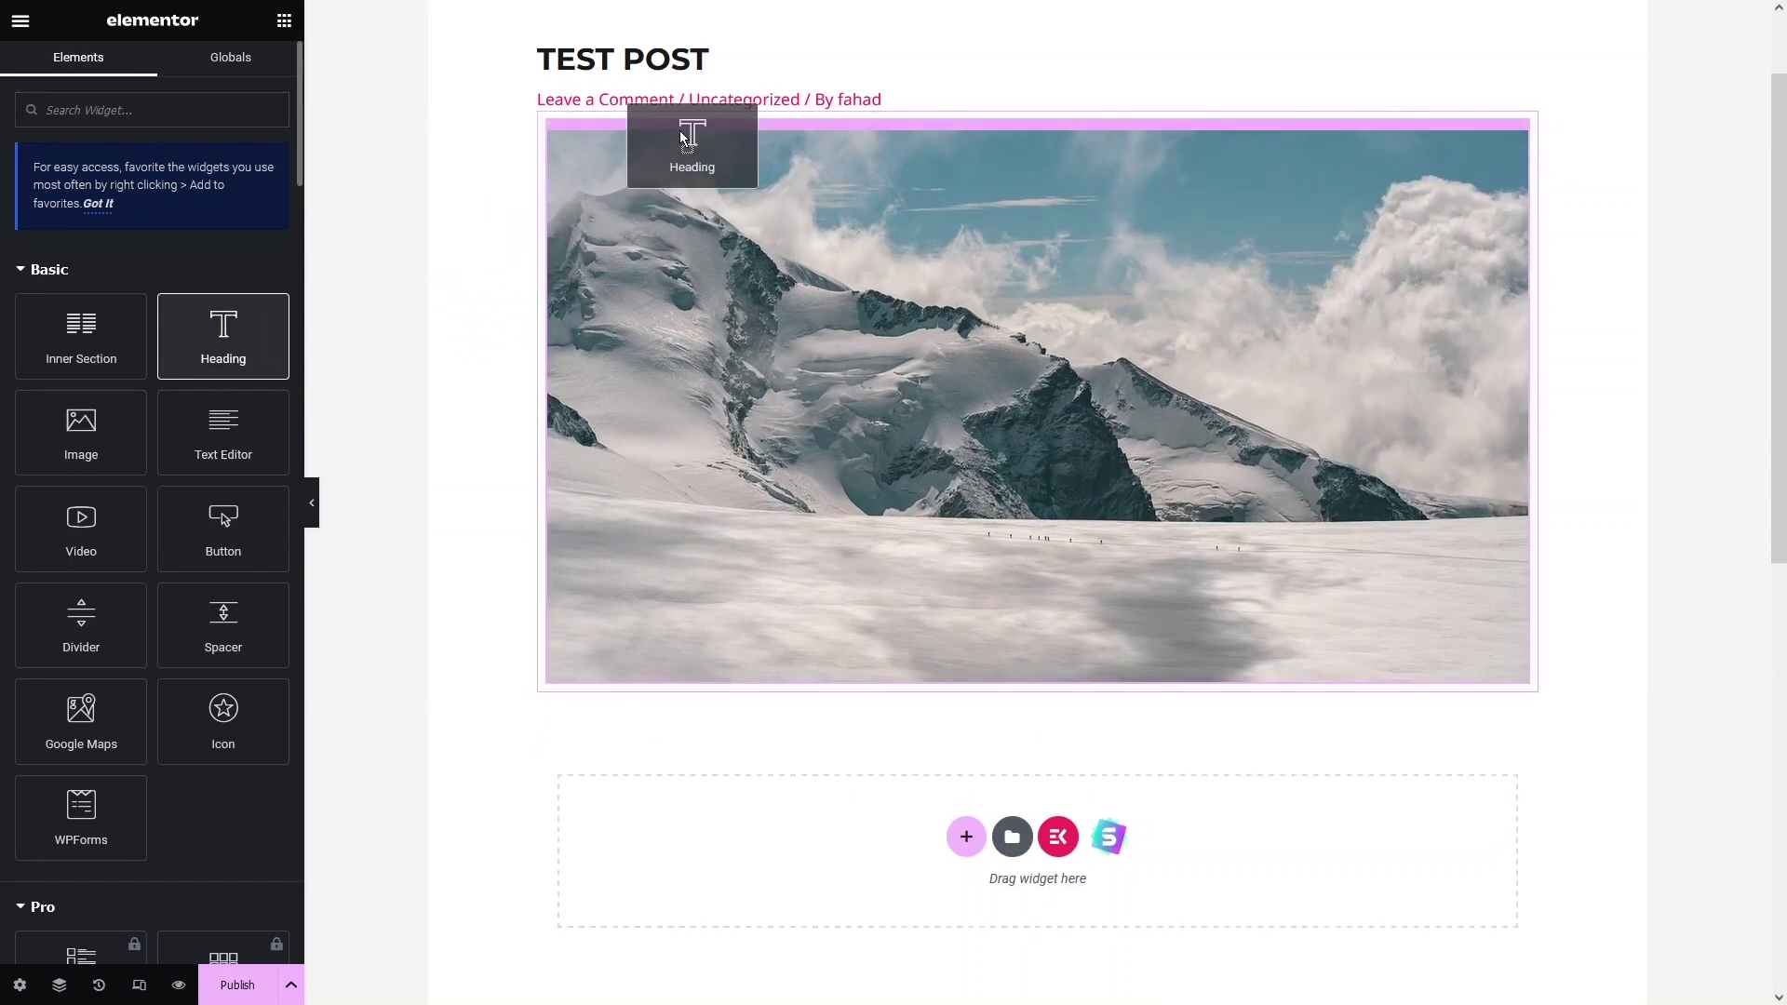
drag(685, 138, 958, 146)
triple_click(192, 205)
text(Tested)
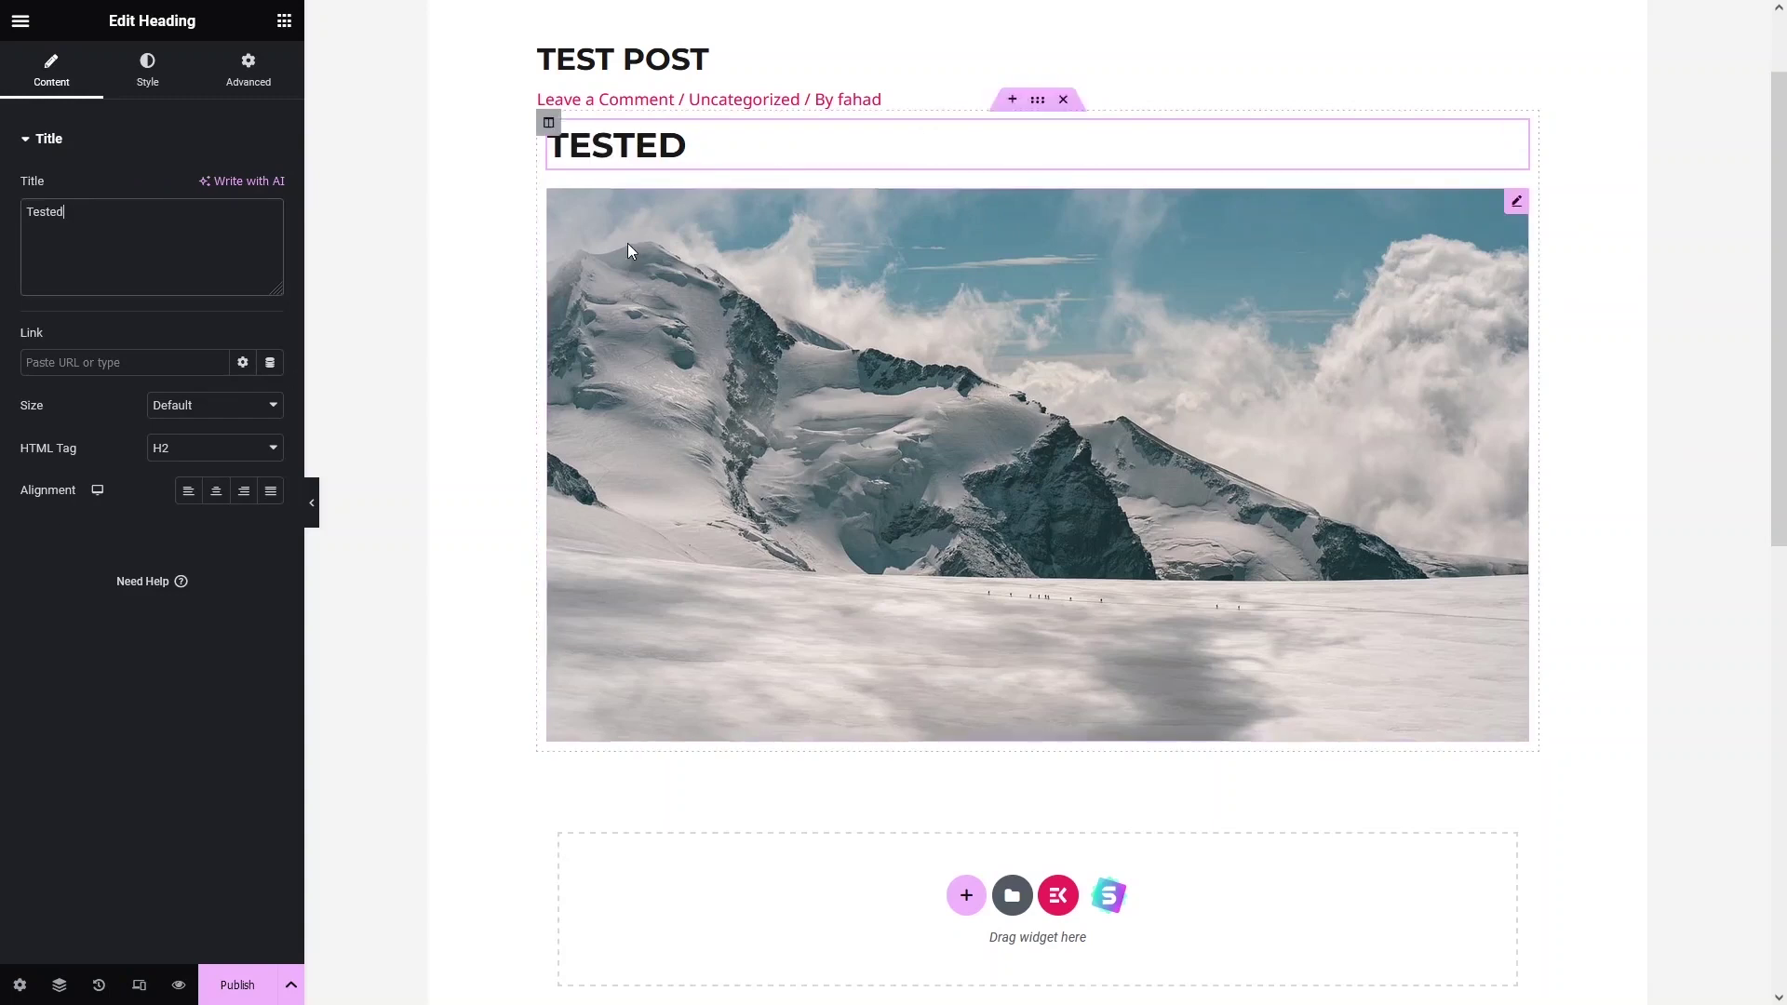
Step: Add a Text Editor paragraph below the image, then publish and view the post
click(279, 24)
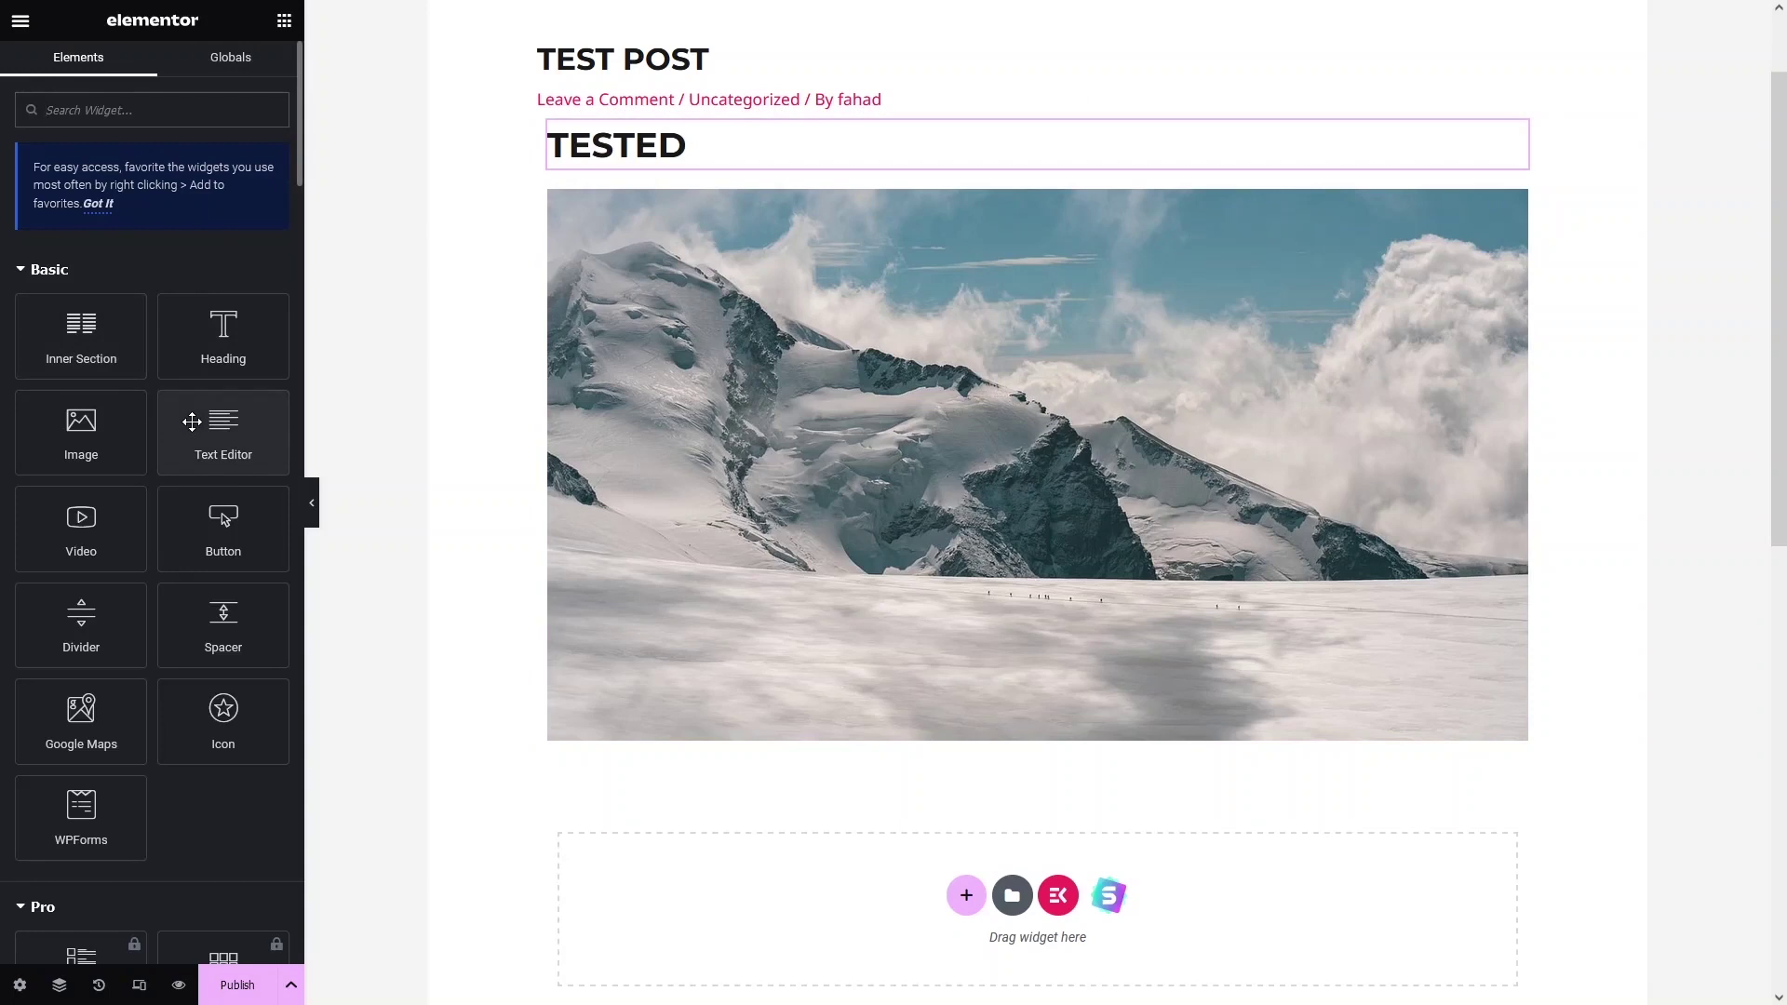
drag(191, 422, 769, 729)
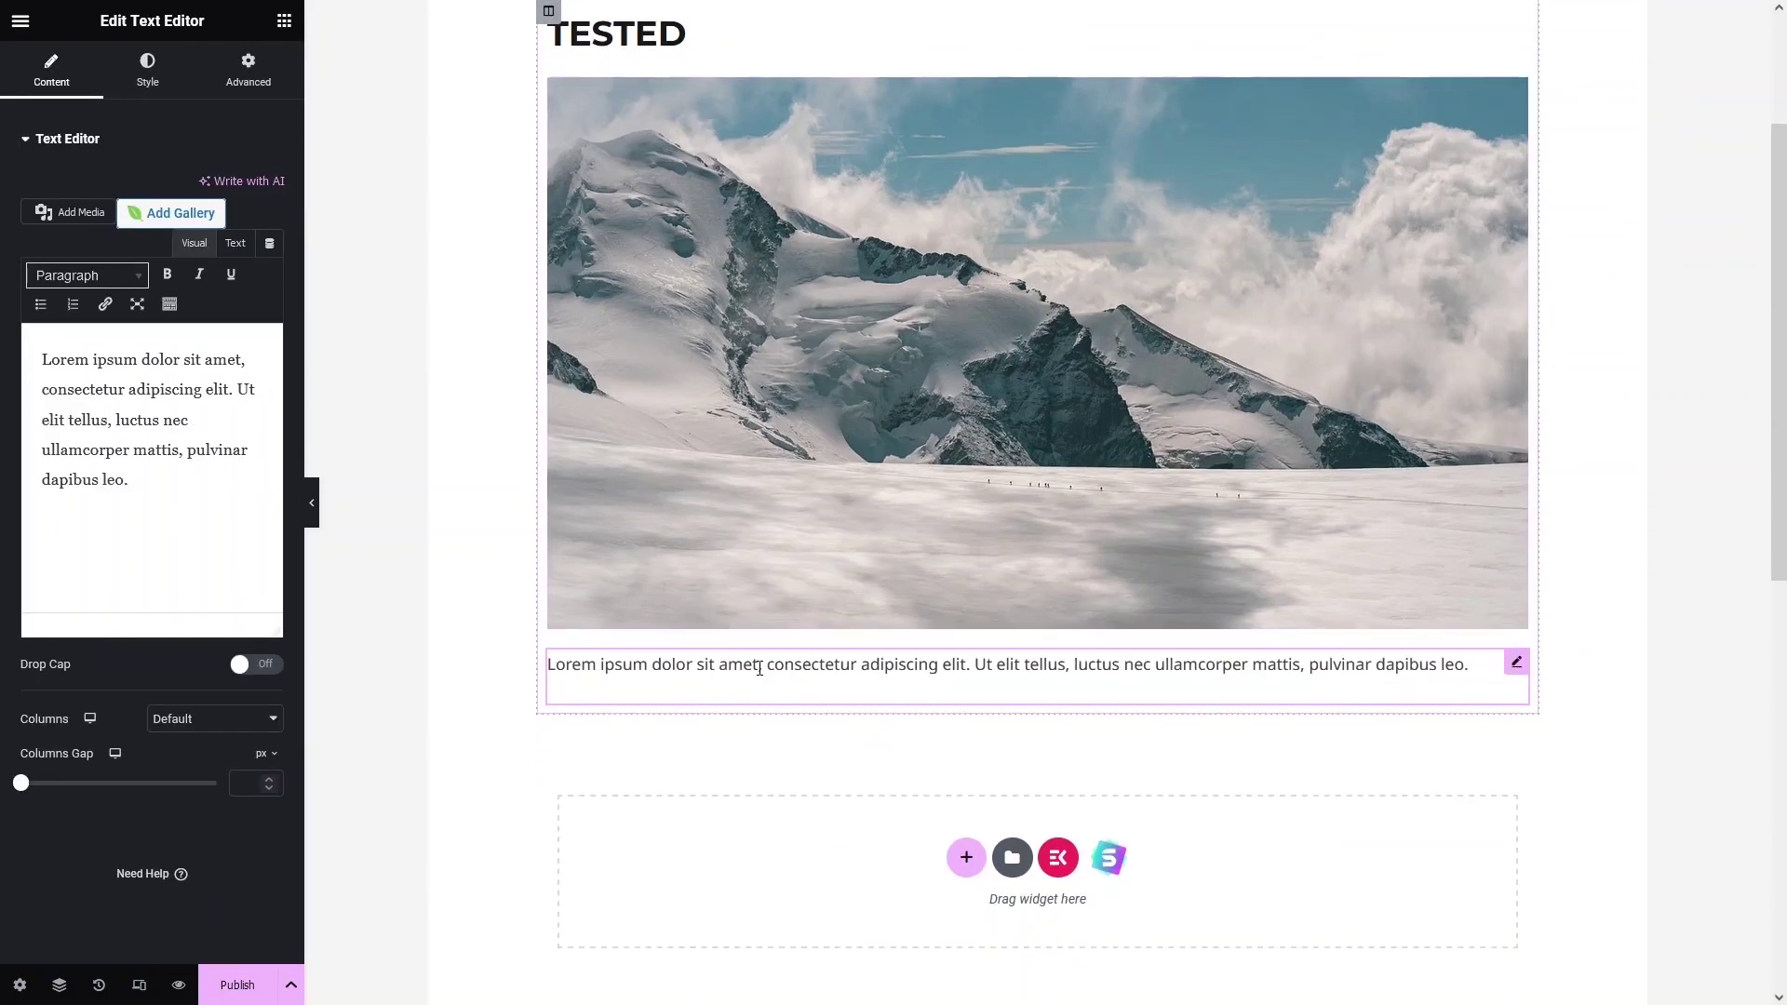
scroll(759, 669, up, 1)
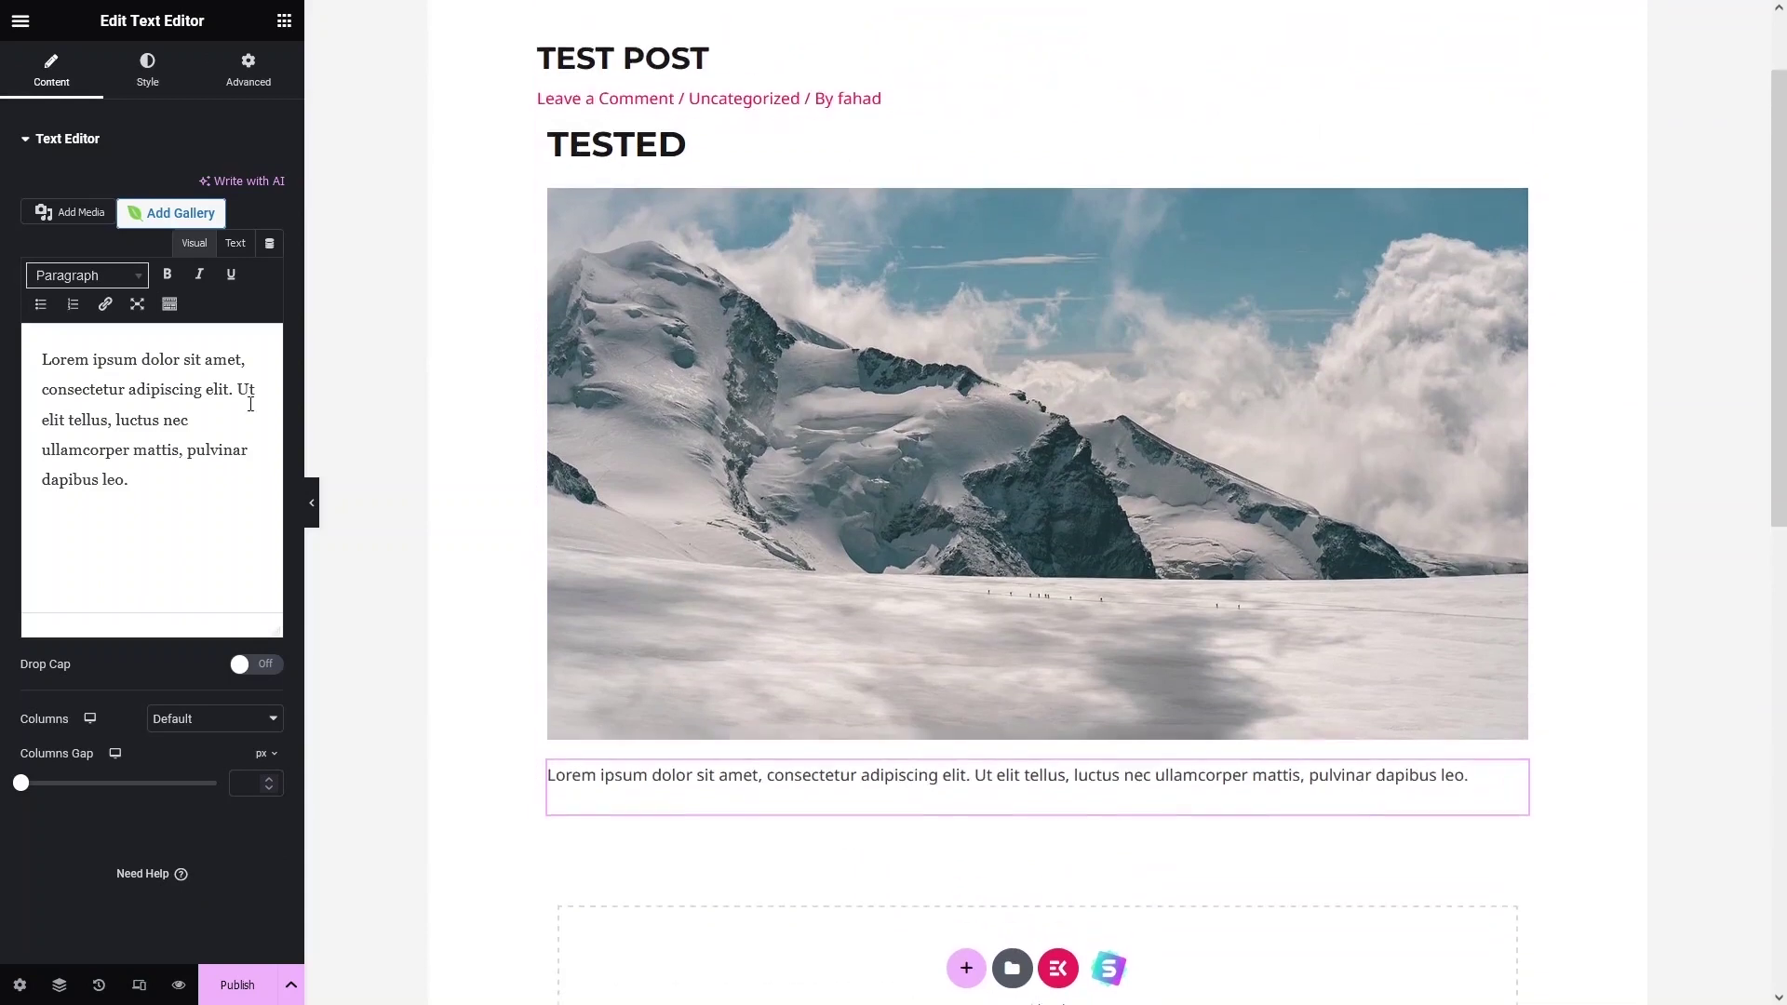
click(284, 21)
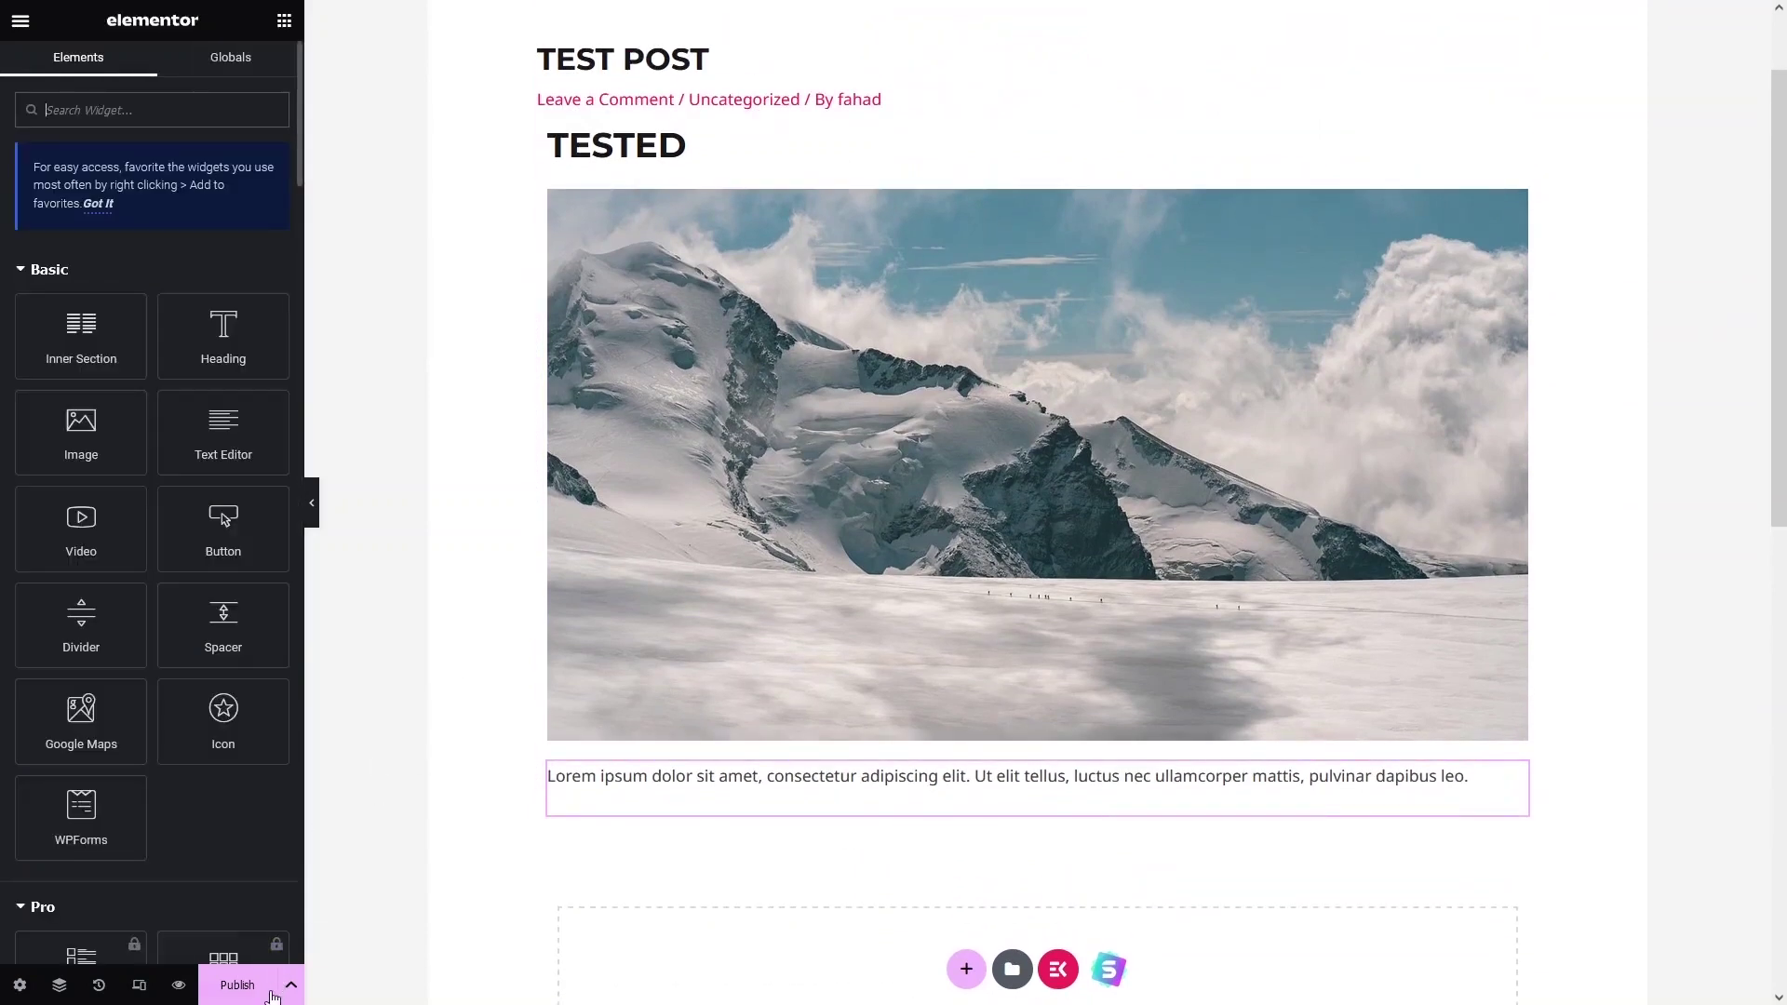
click(238, 985)
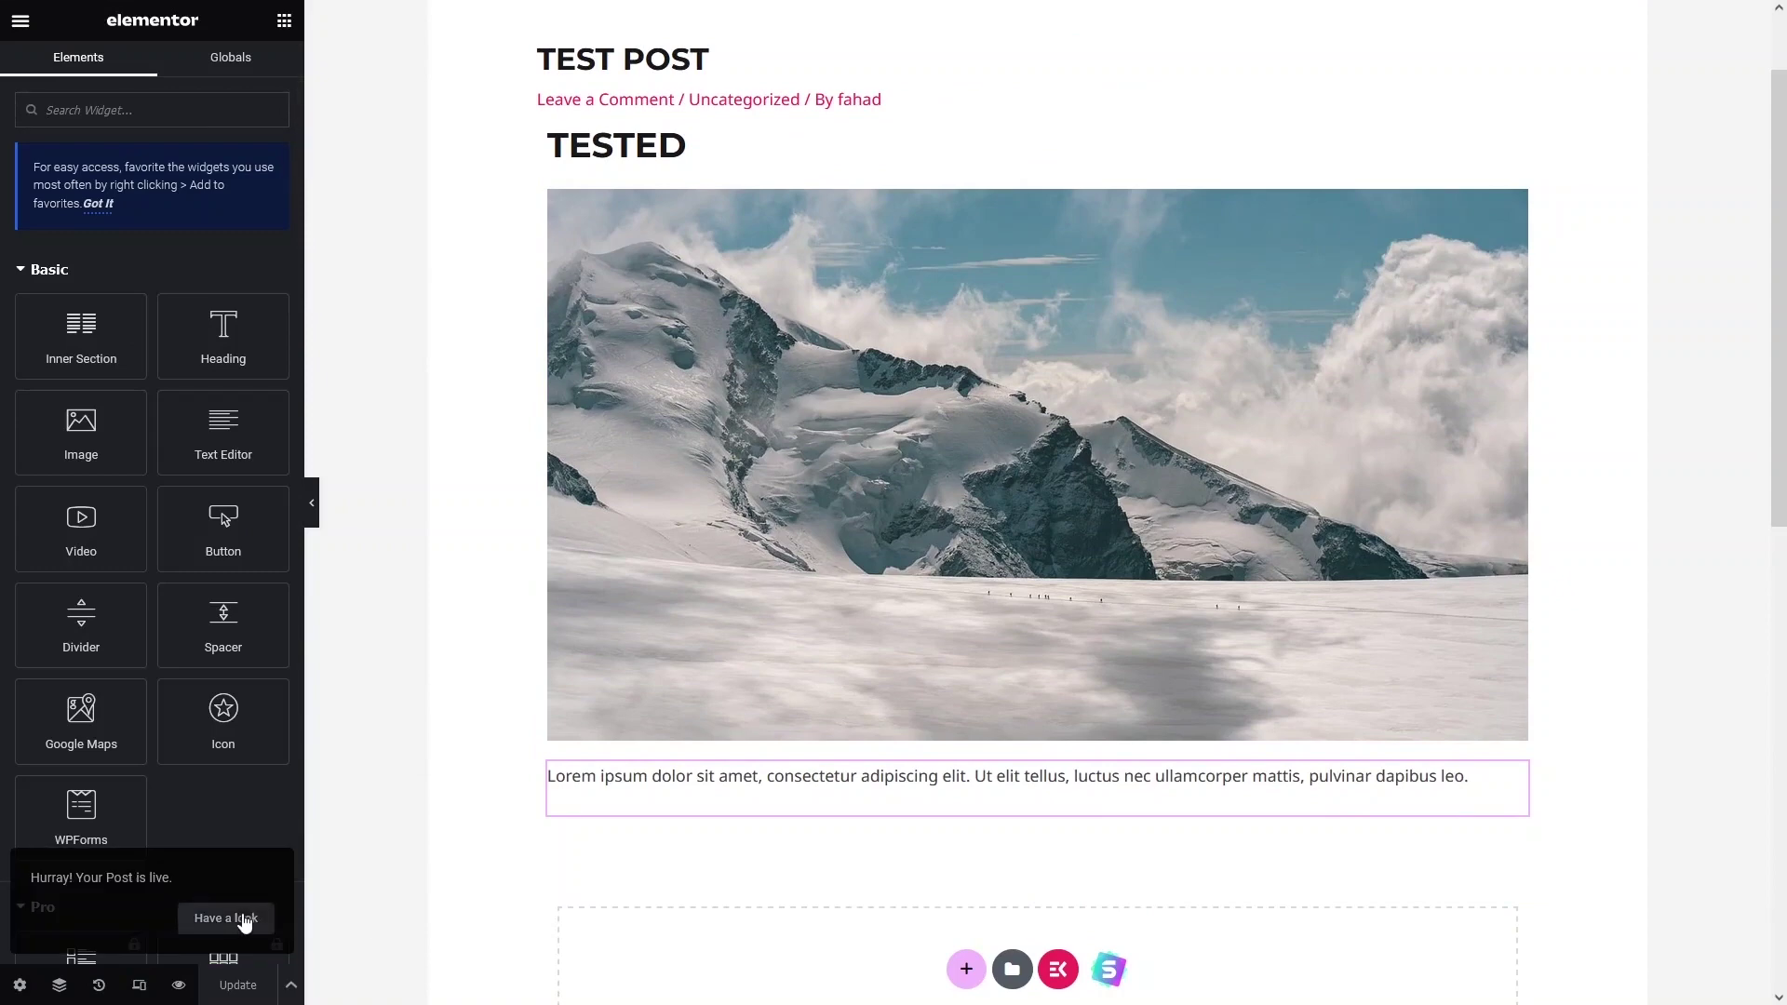
click(245, 919)
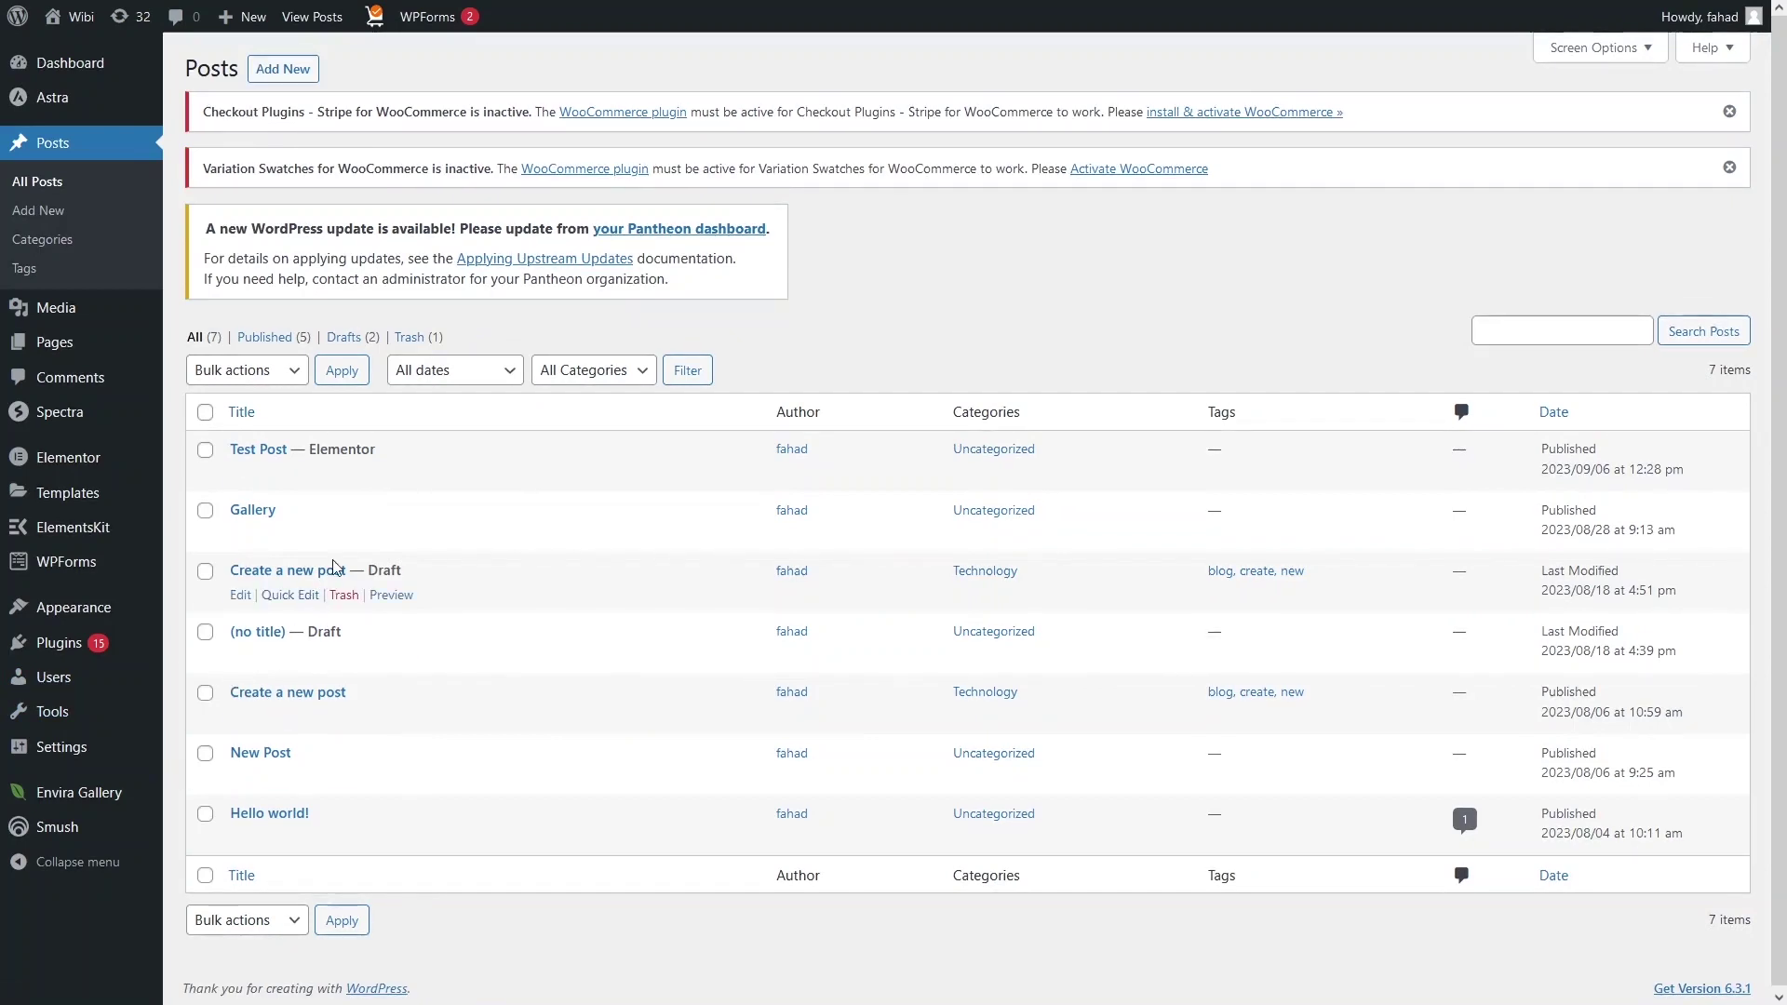
Step: Search for 'post grid', then install and activate The Post Grid plugin
mouse_move(96, 650)
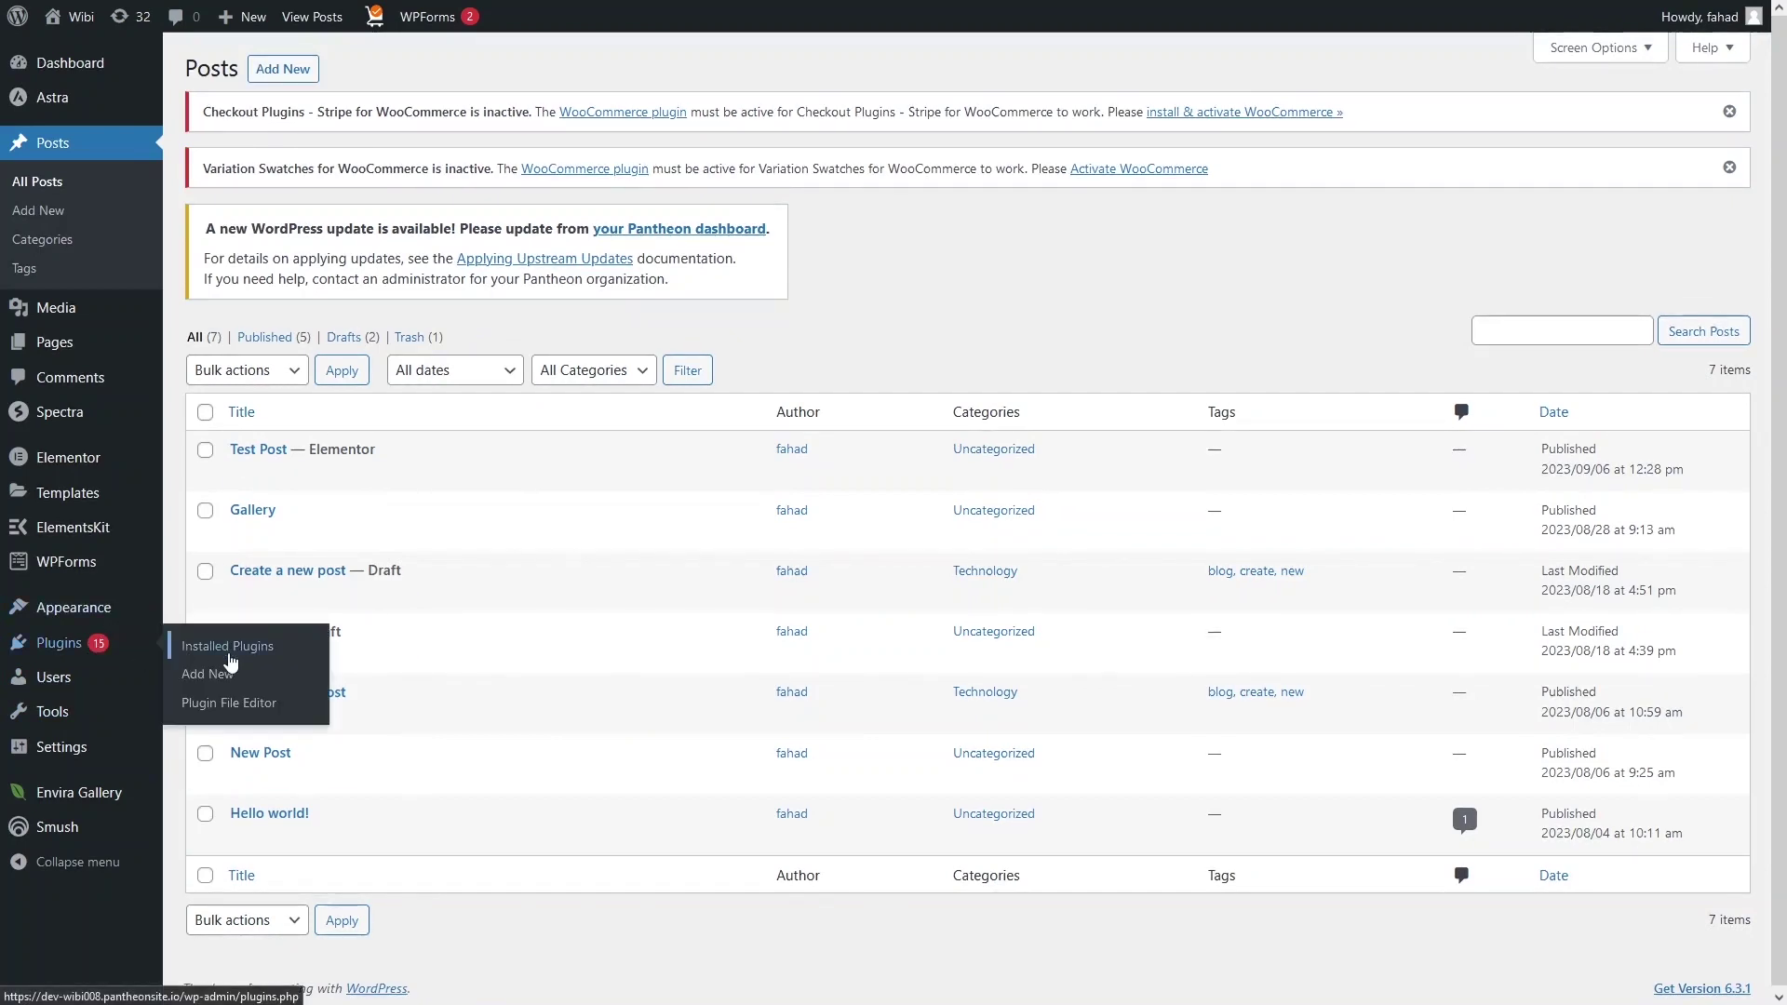
click(233, 676)
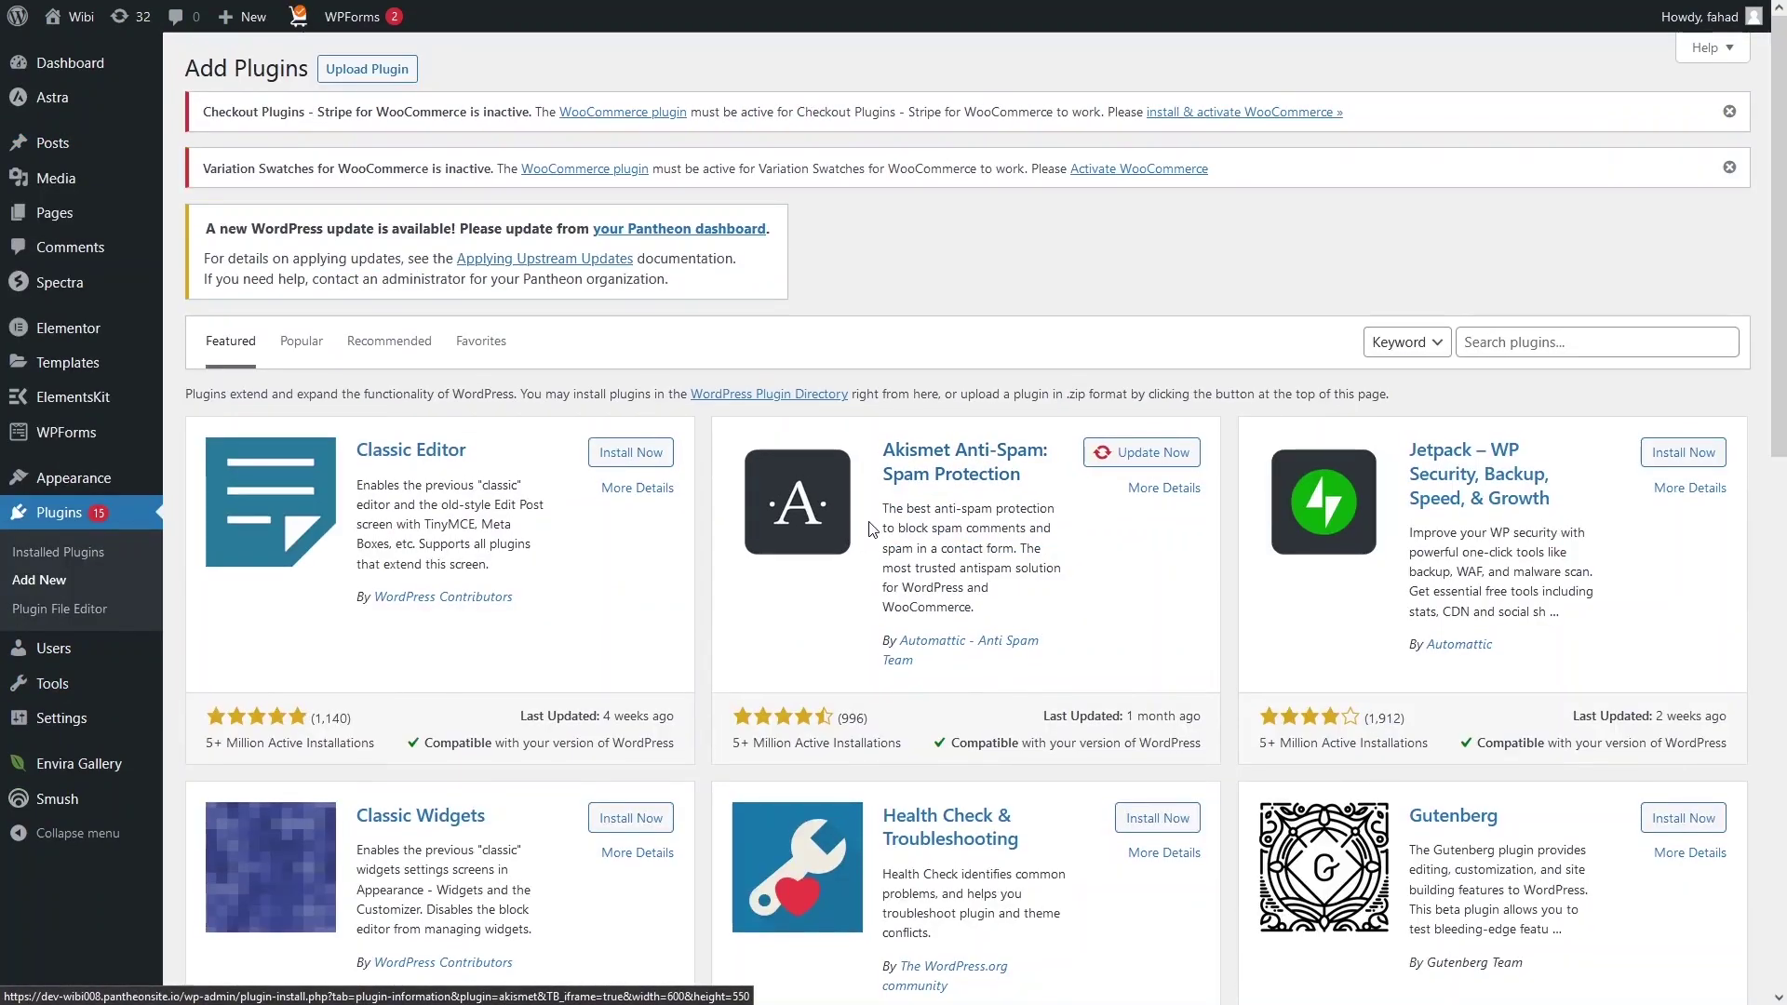
click(1565, 357)
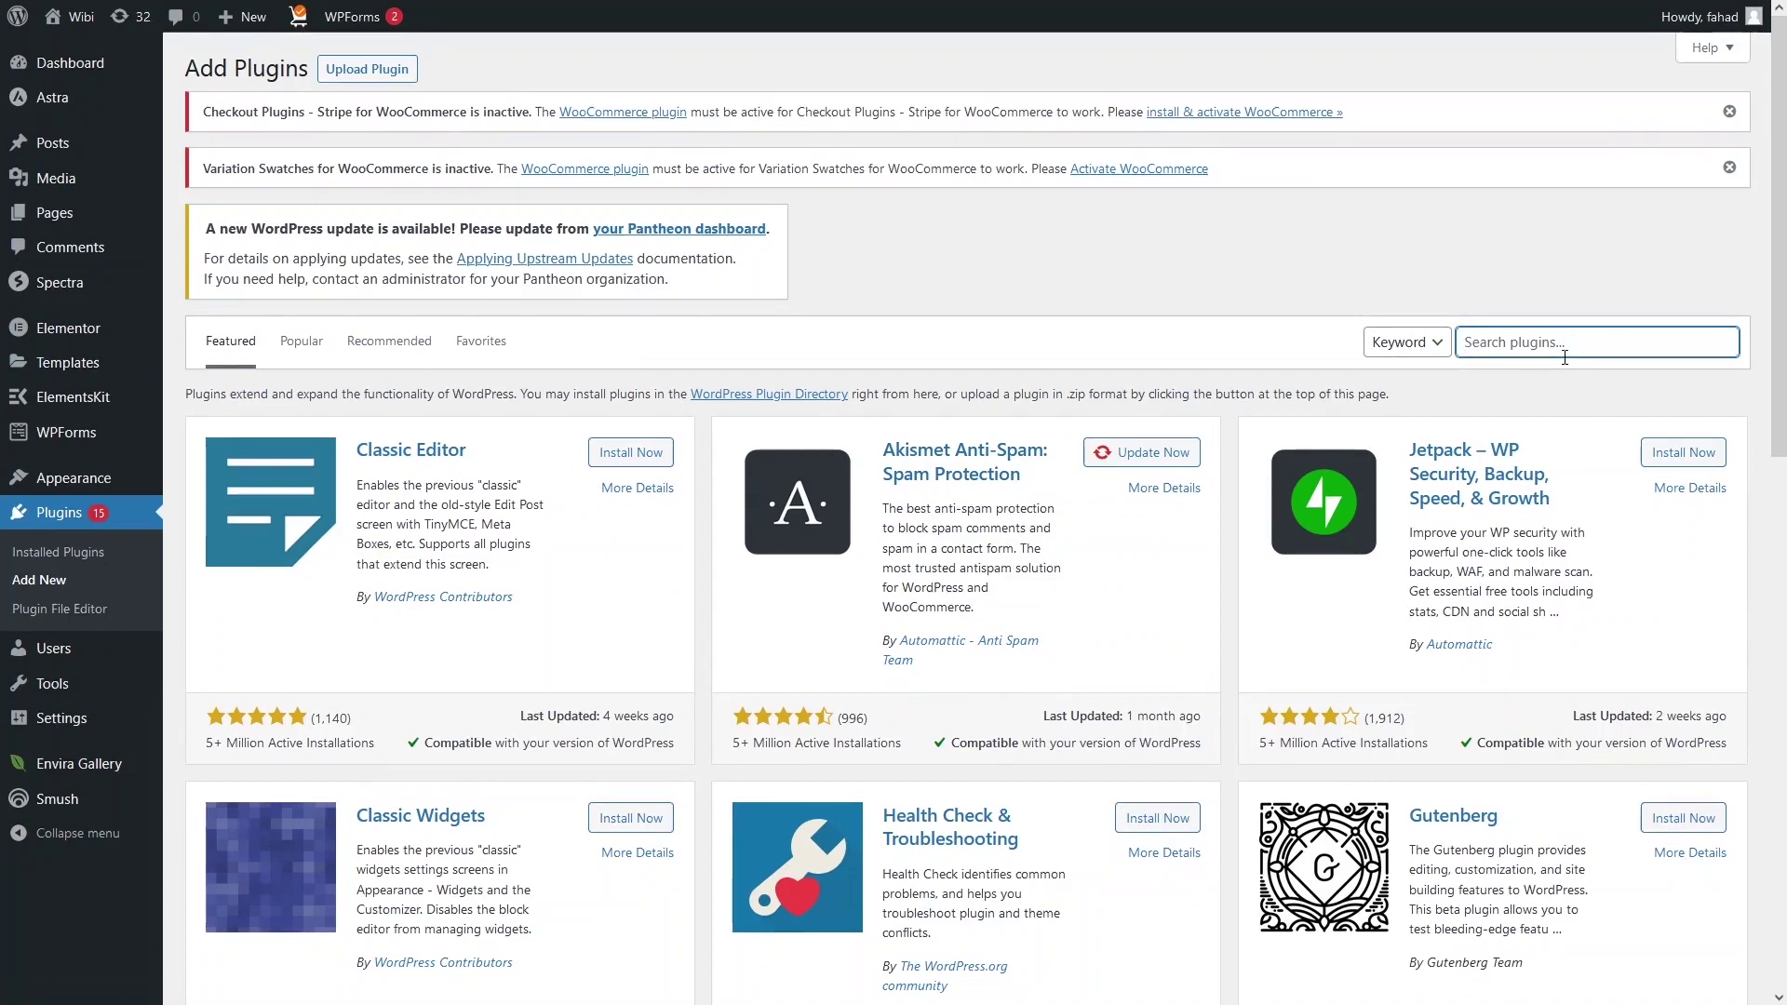
text(post grid)
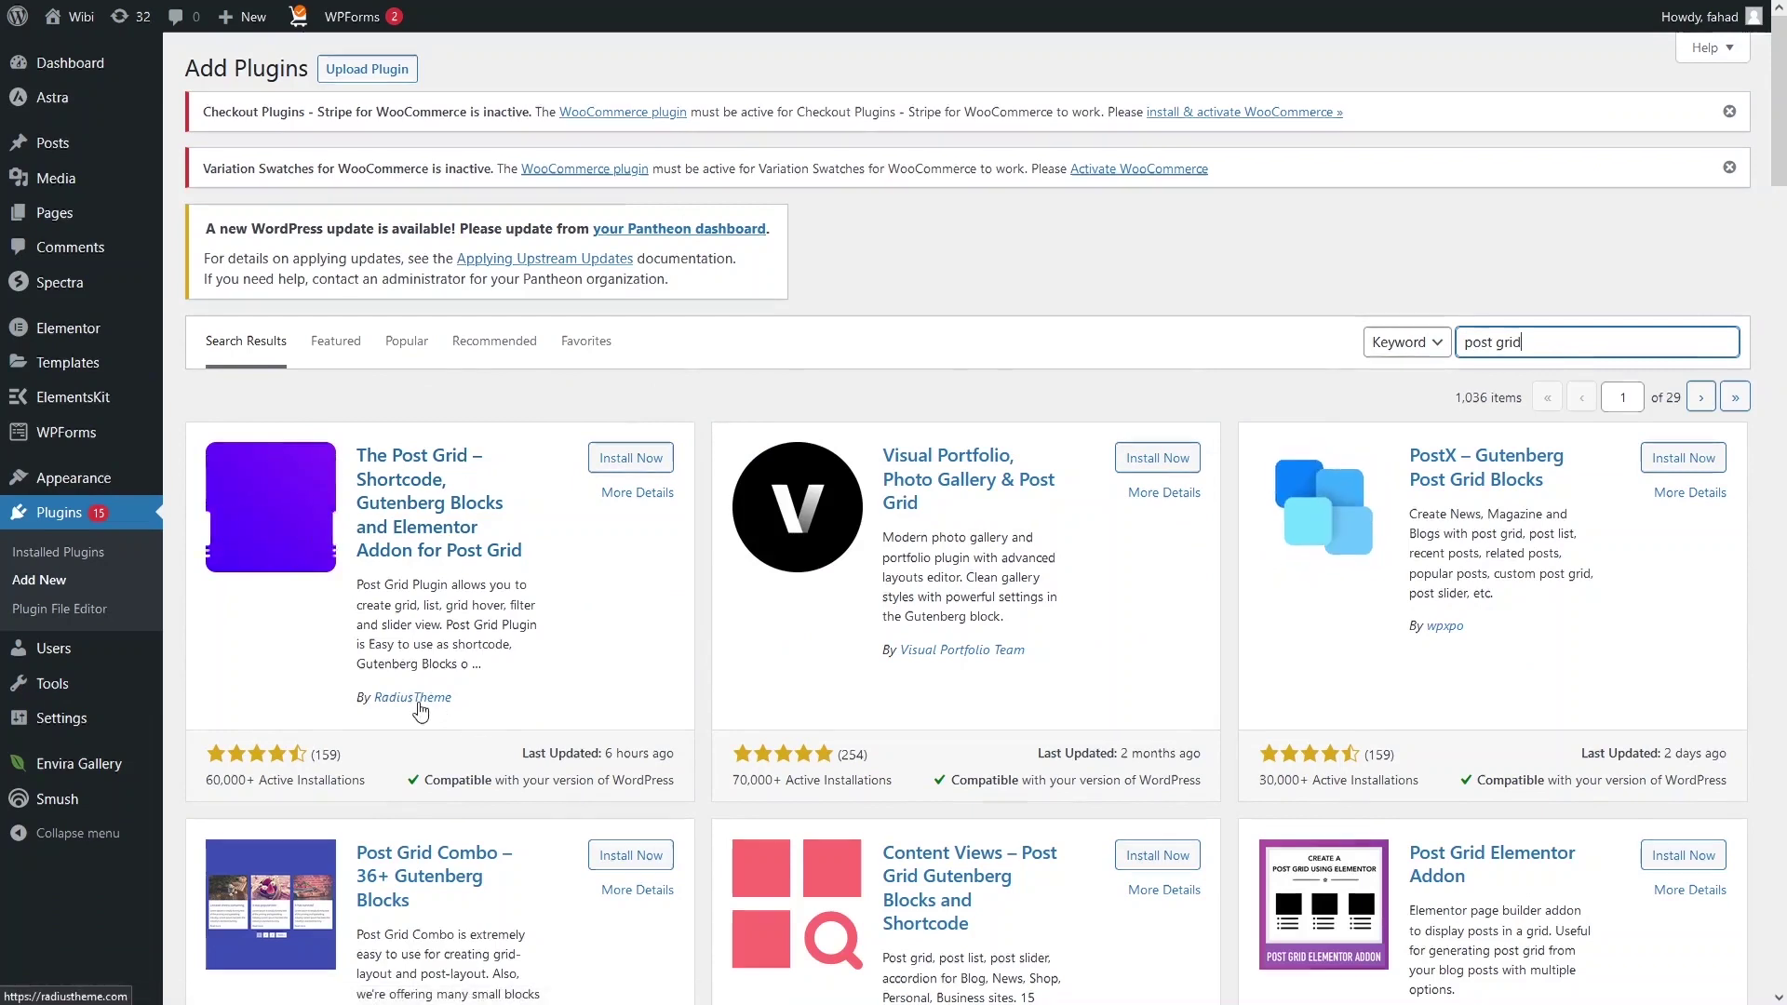
click(615, 460)
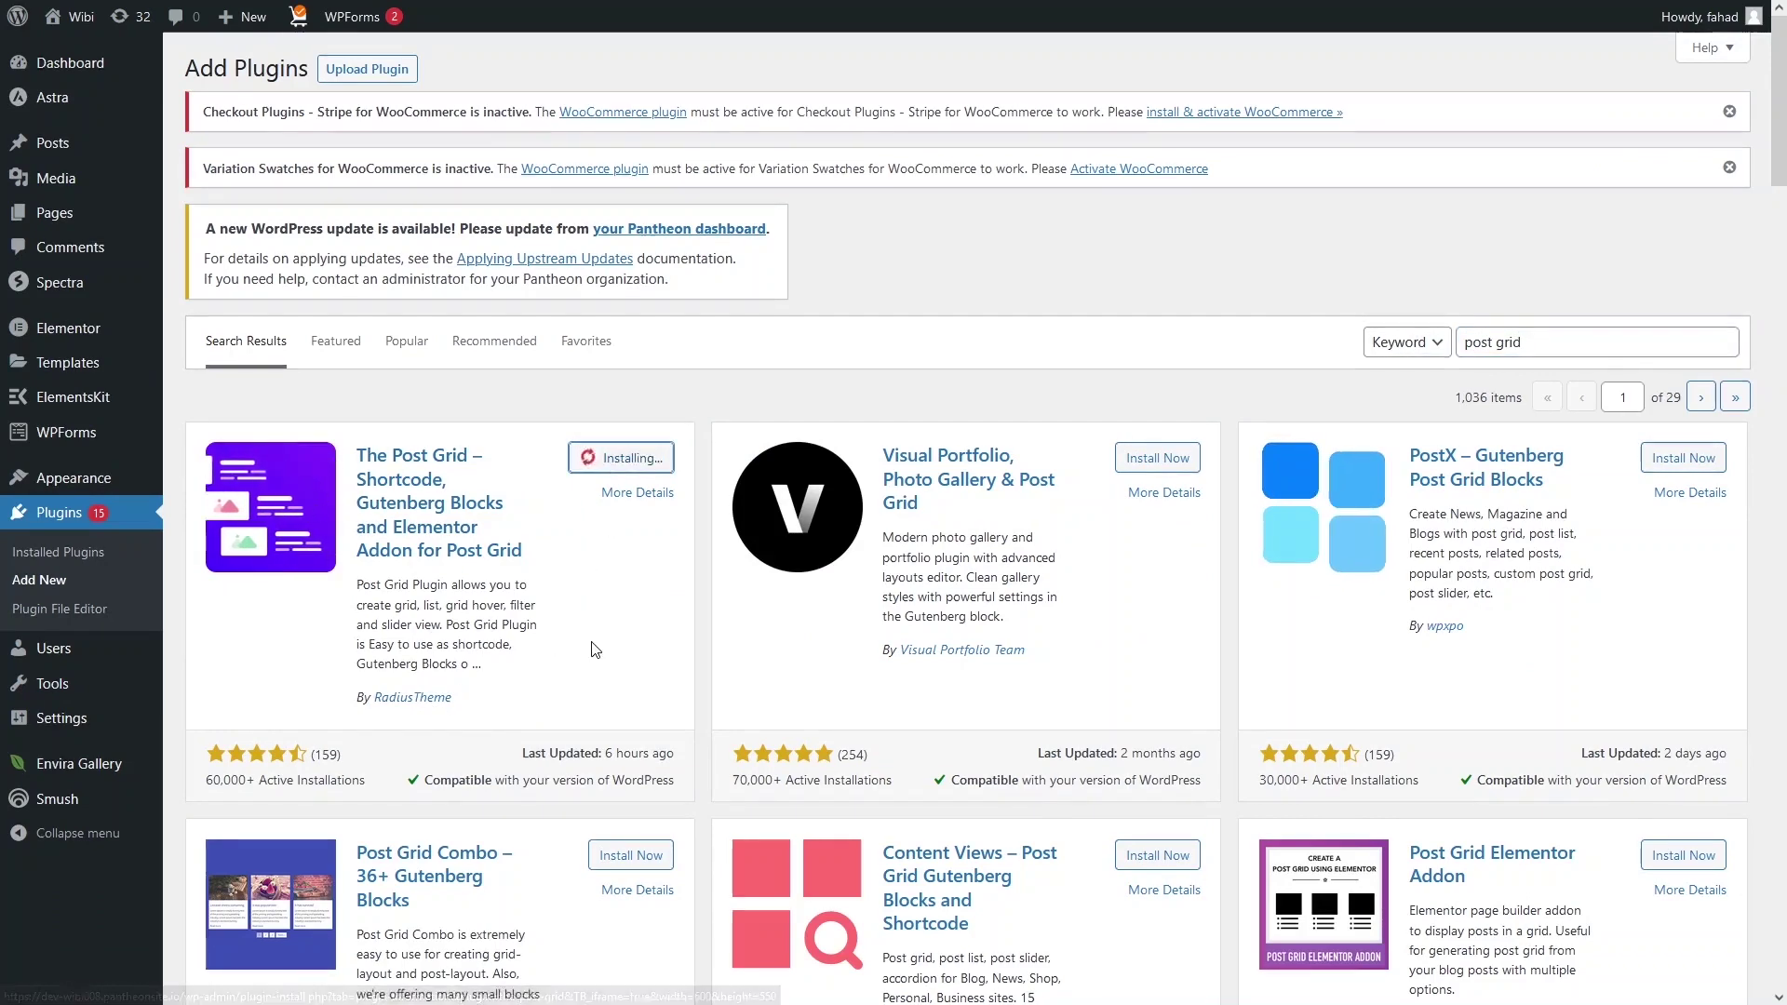
click(644, 464)
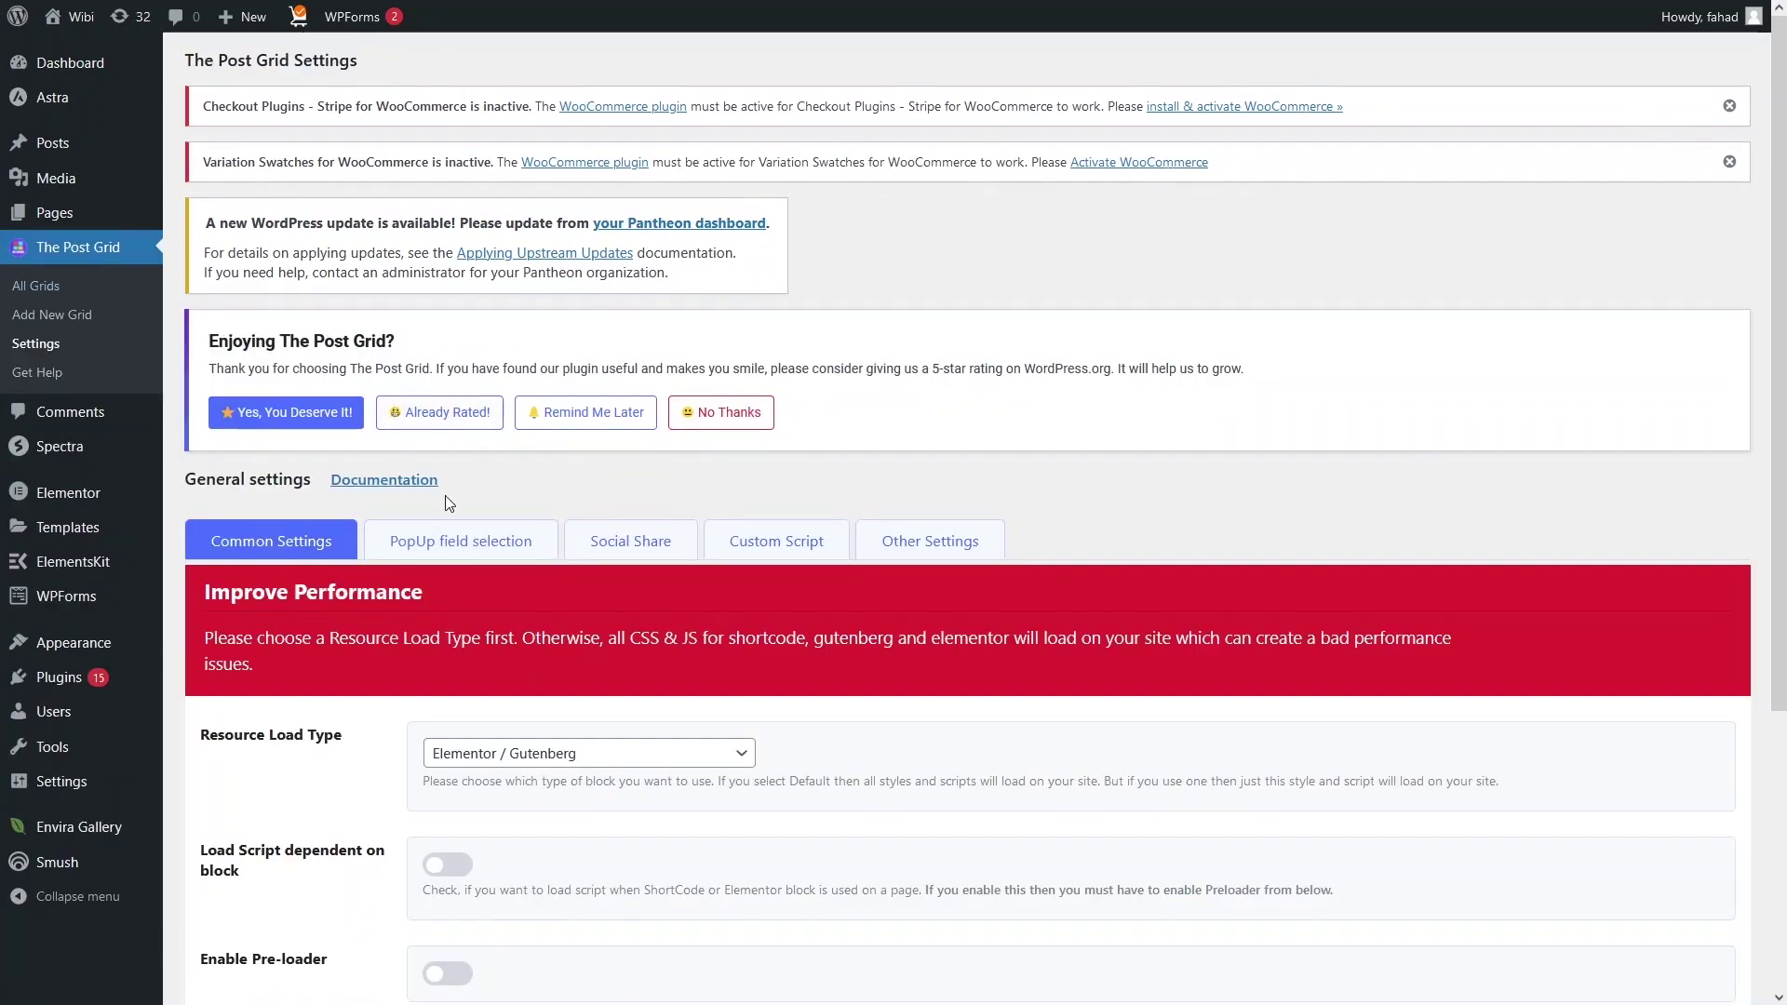
Step: Set The Post Grid's Resource Load Type to Elementor / Gutenberg and save the settings
scroll(655, 503, down, 4)
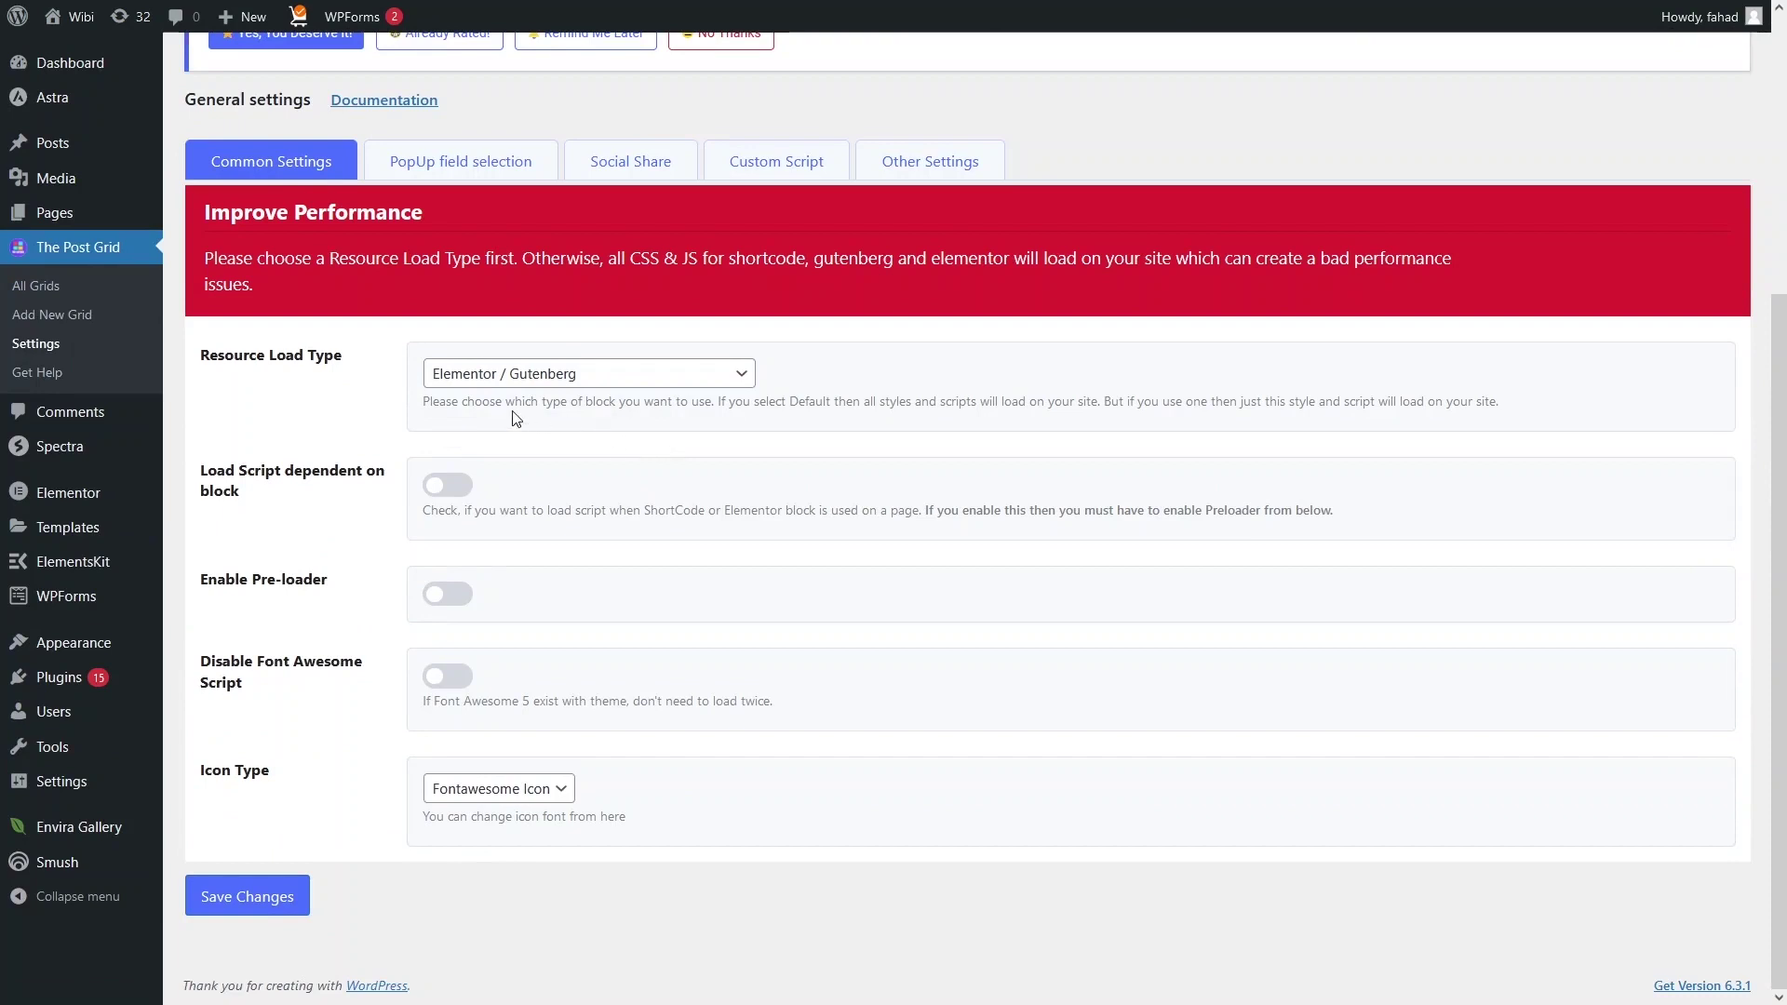
click(513, 384)
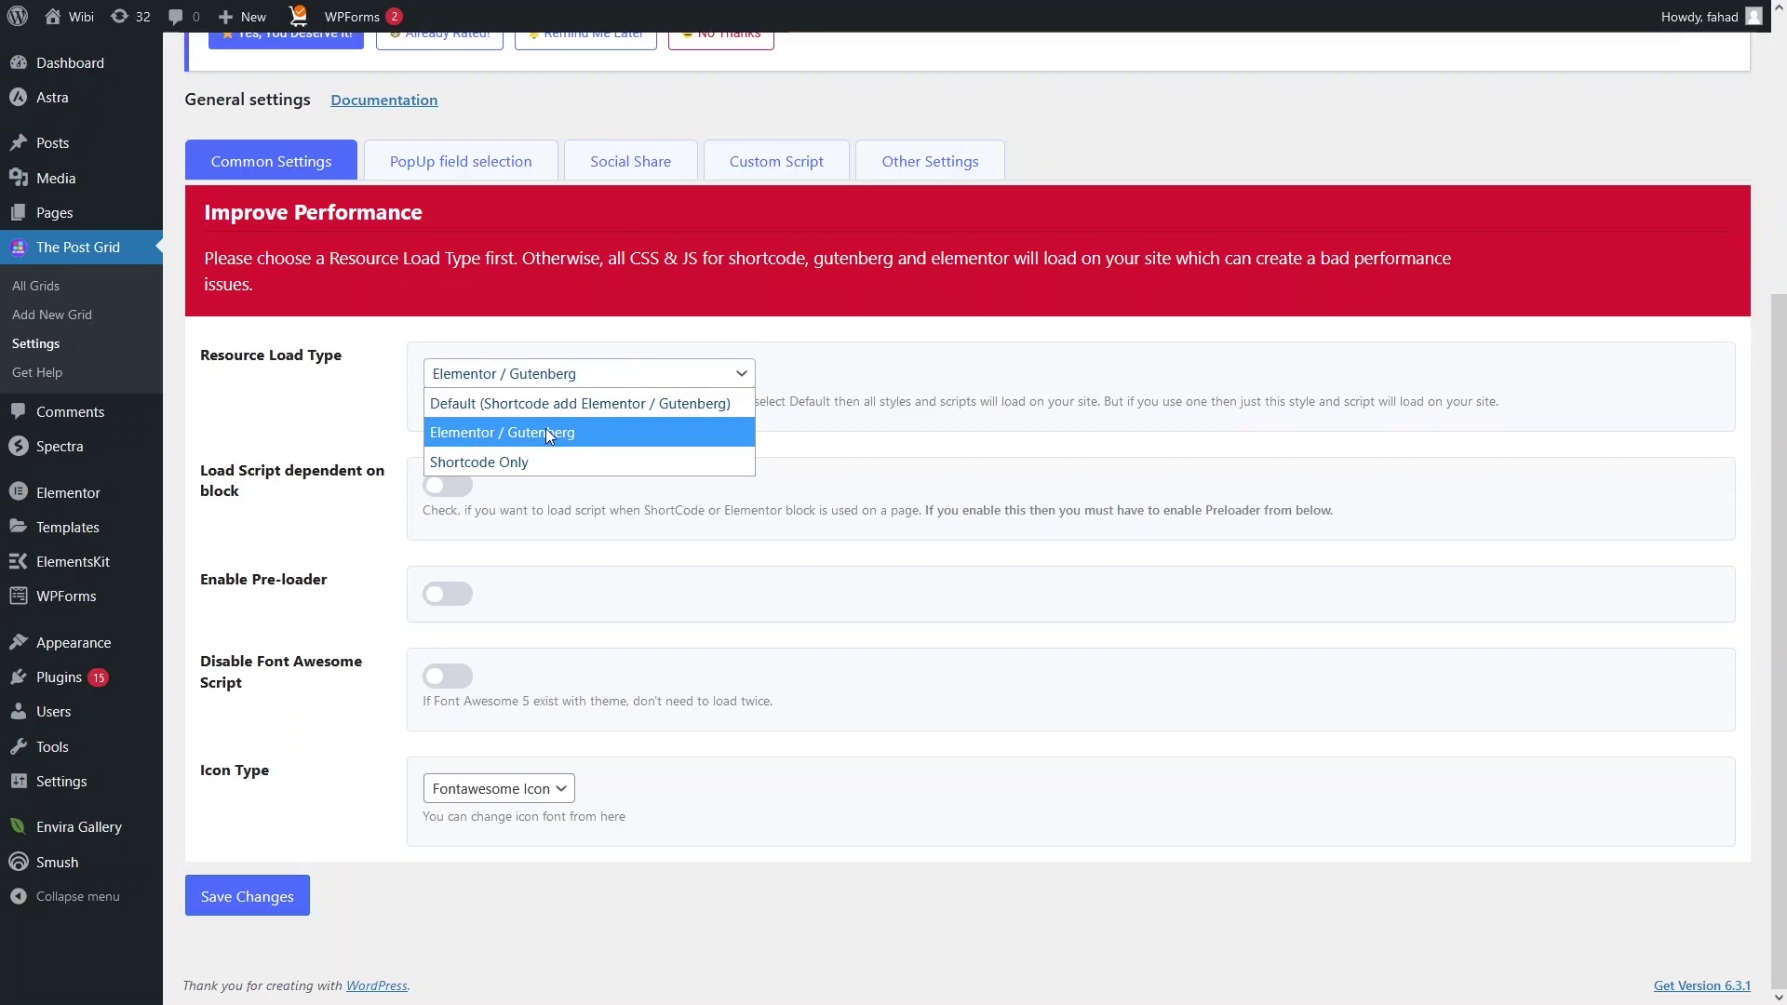
click(486, 436)
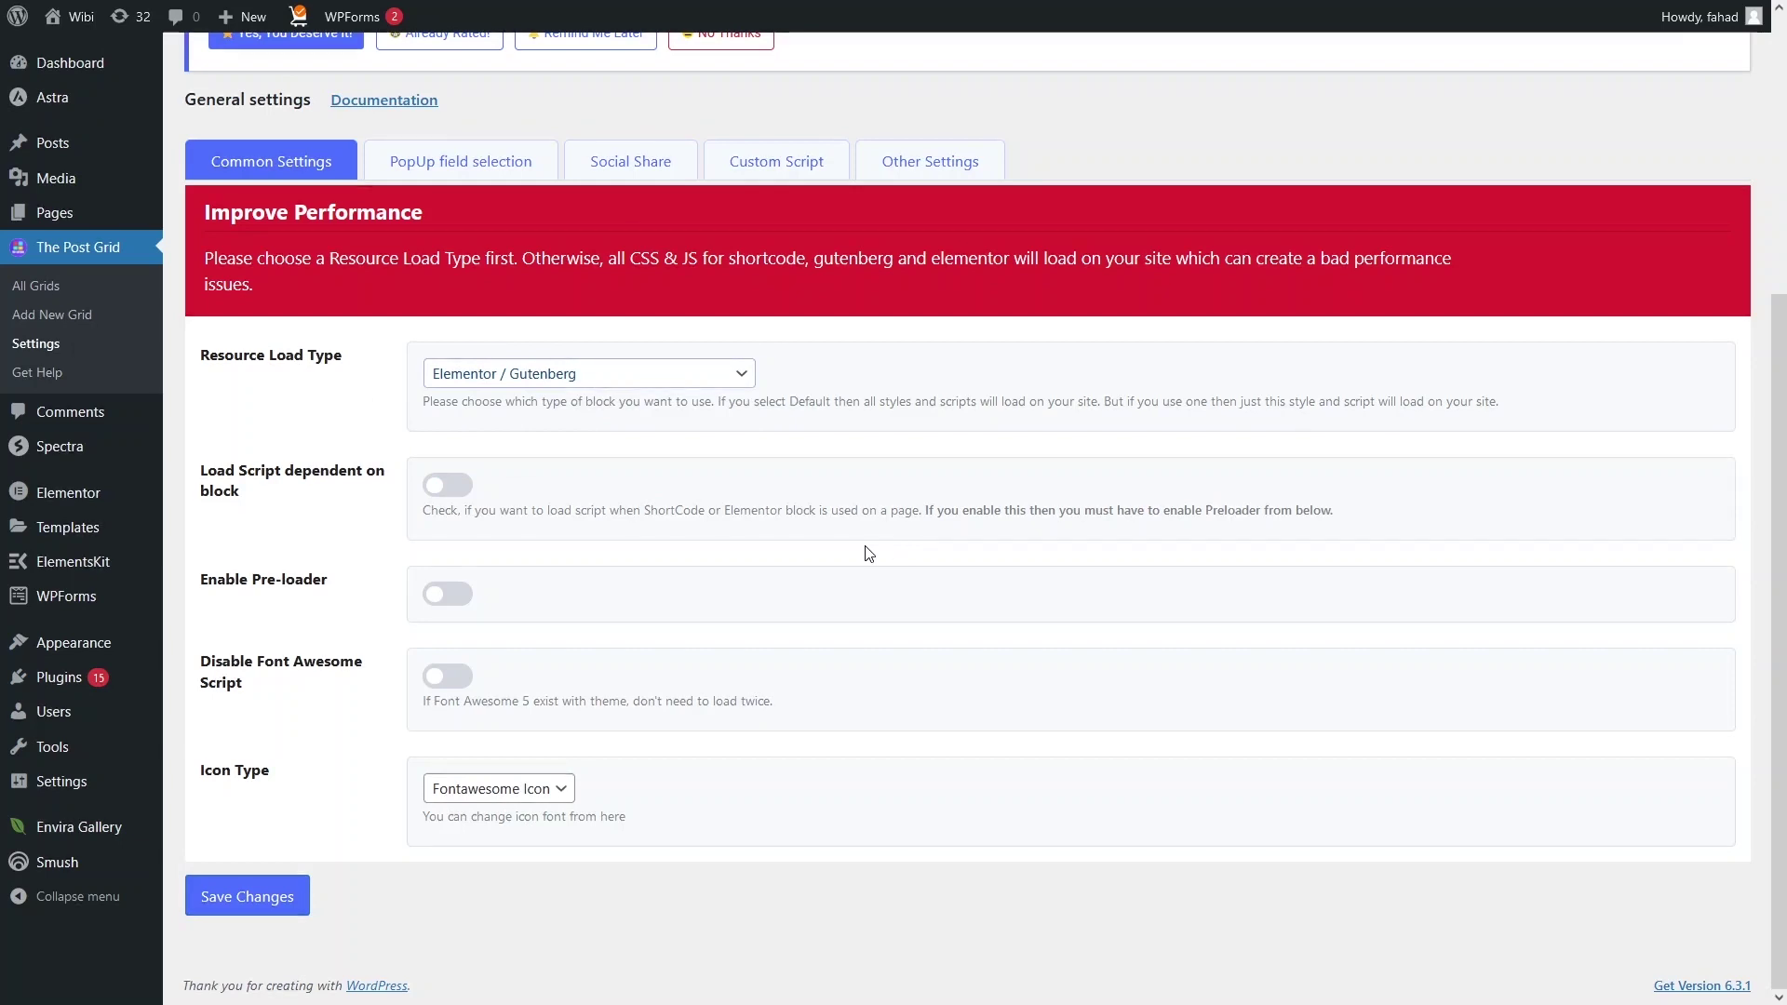
click(247, 896)
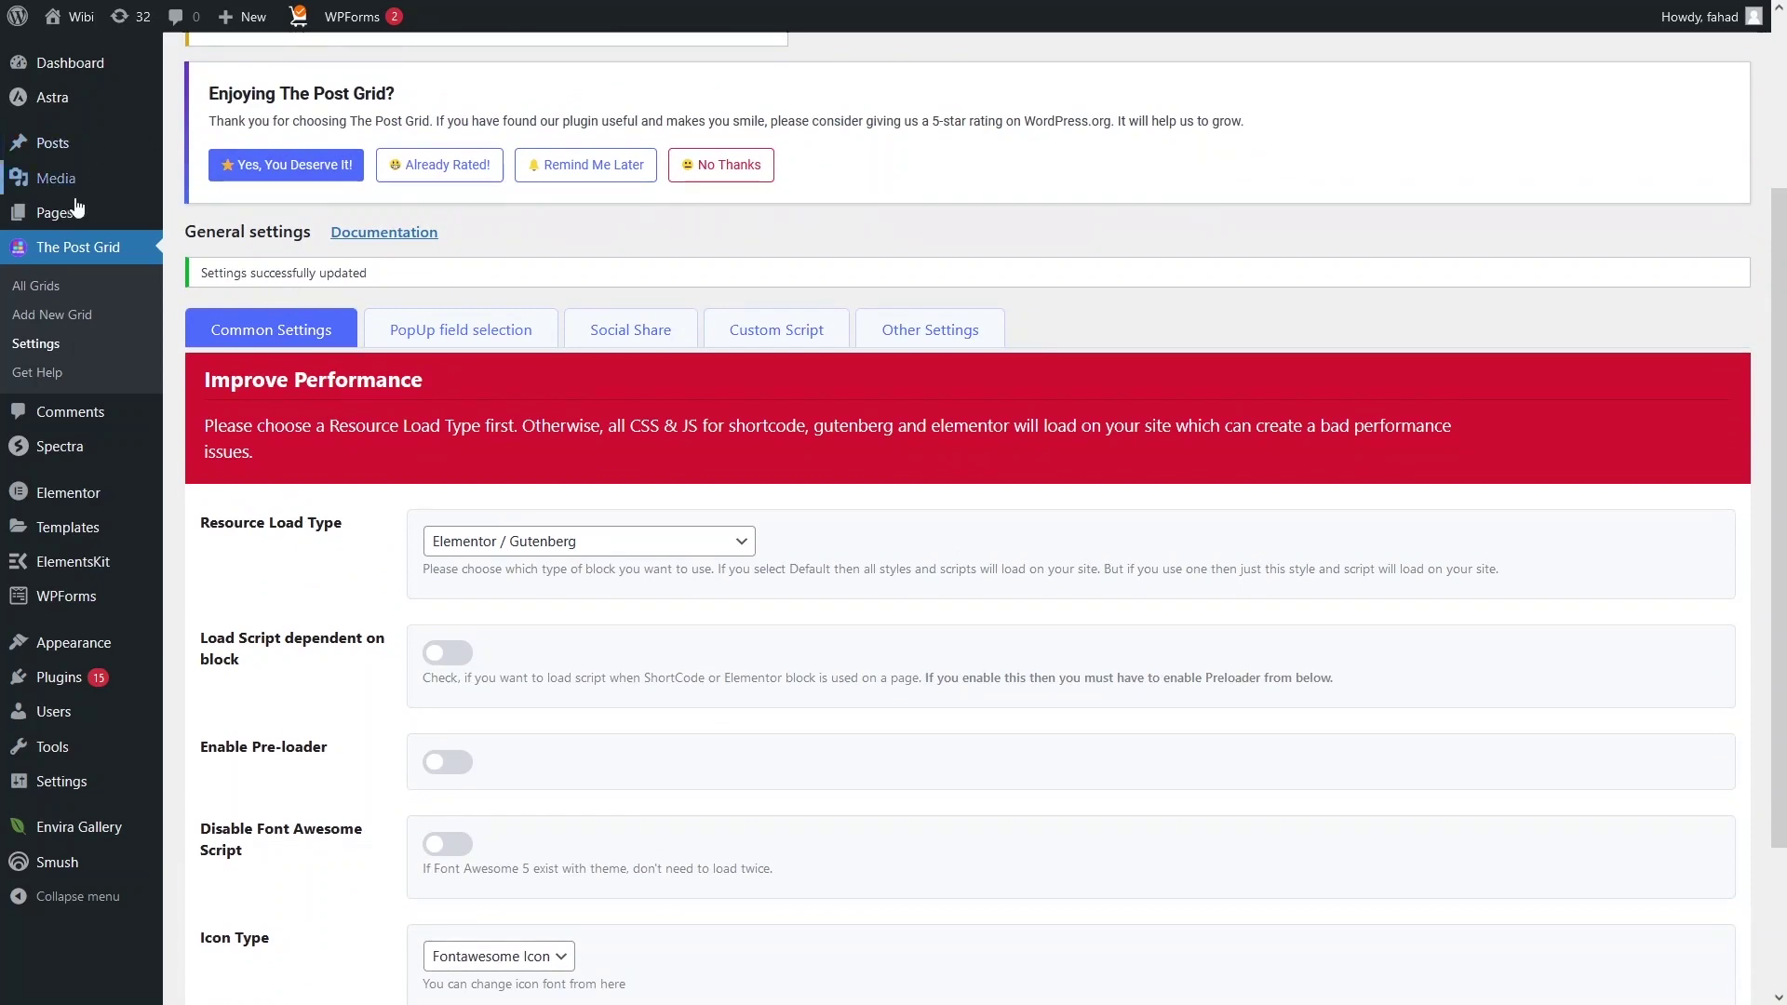
mouse_move(76, 226)
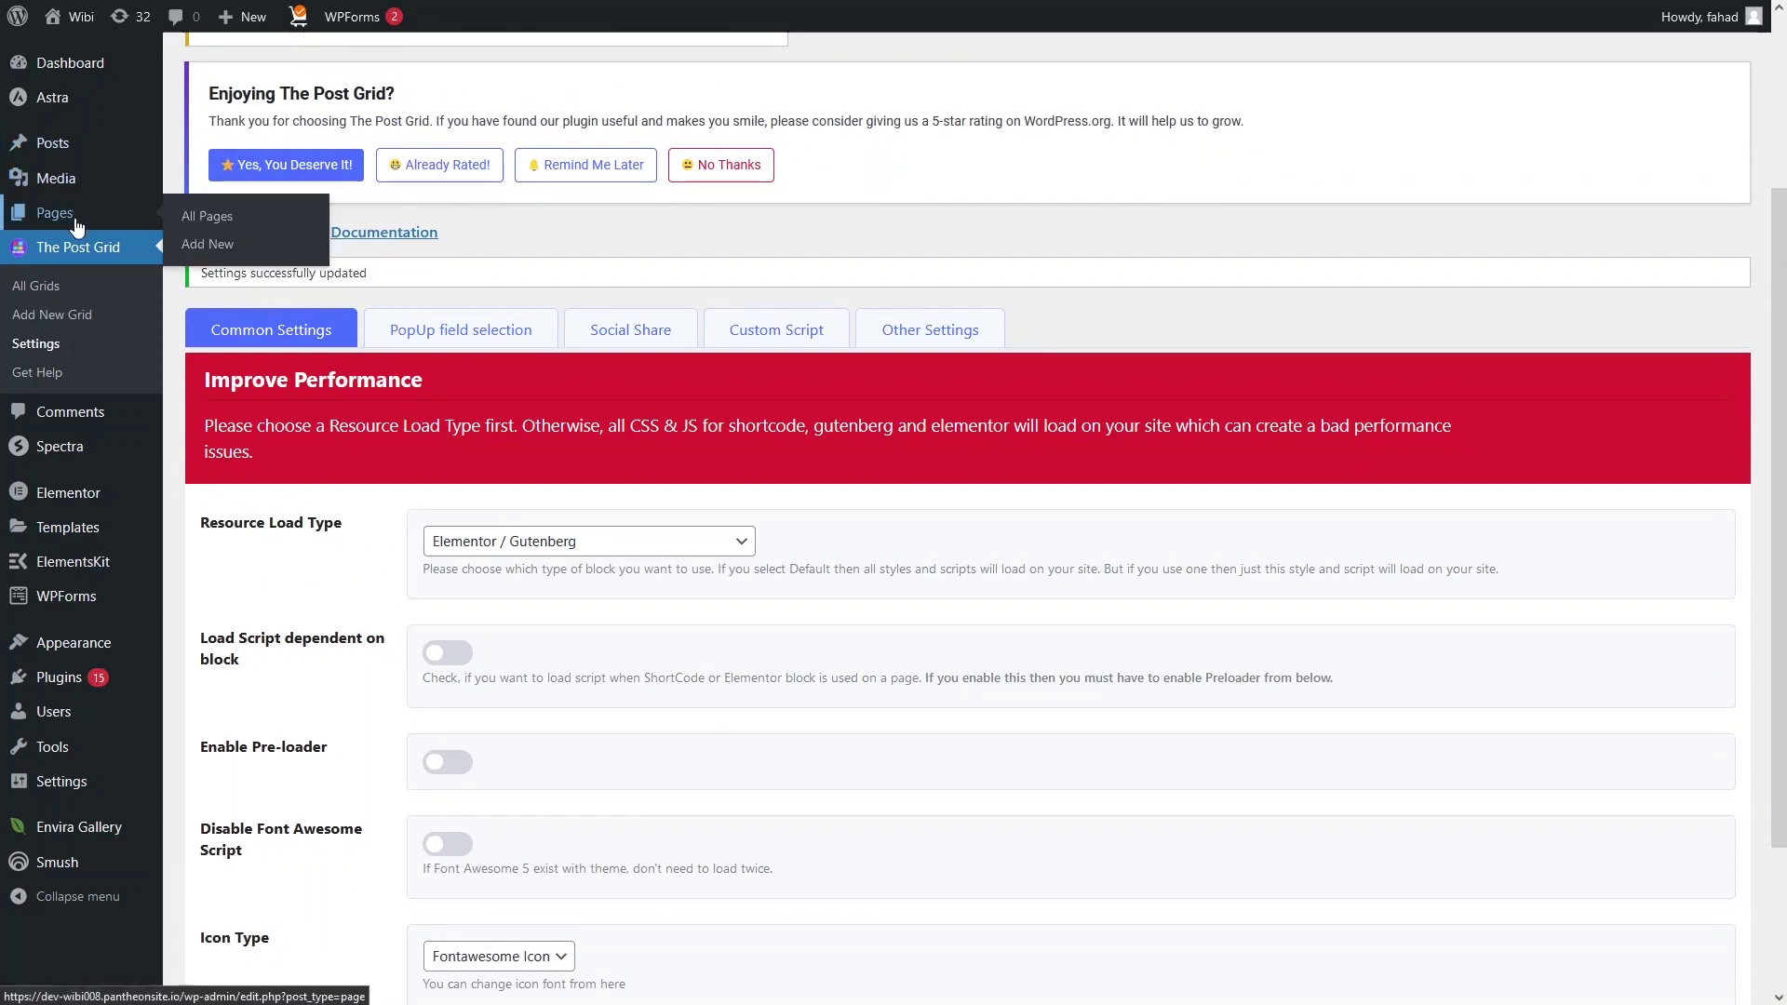
Step: Create a new page titled 'BLOG PAGE' and open it in Elementor
click(220, 245)
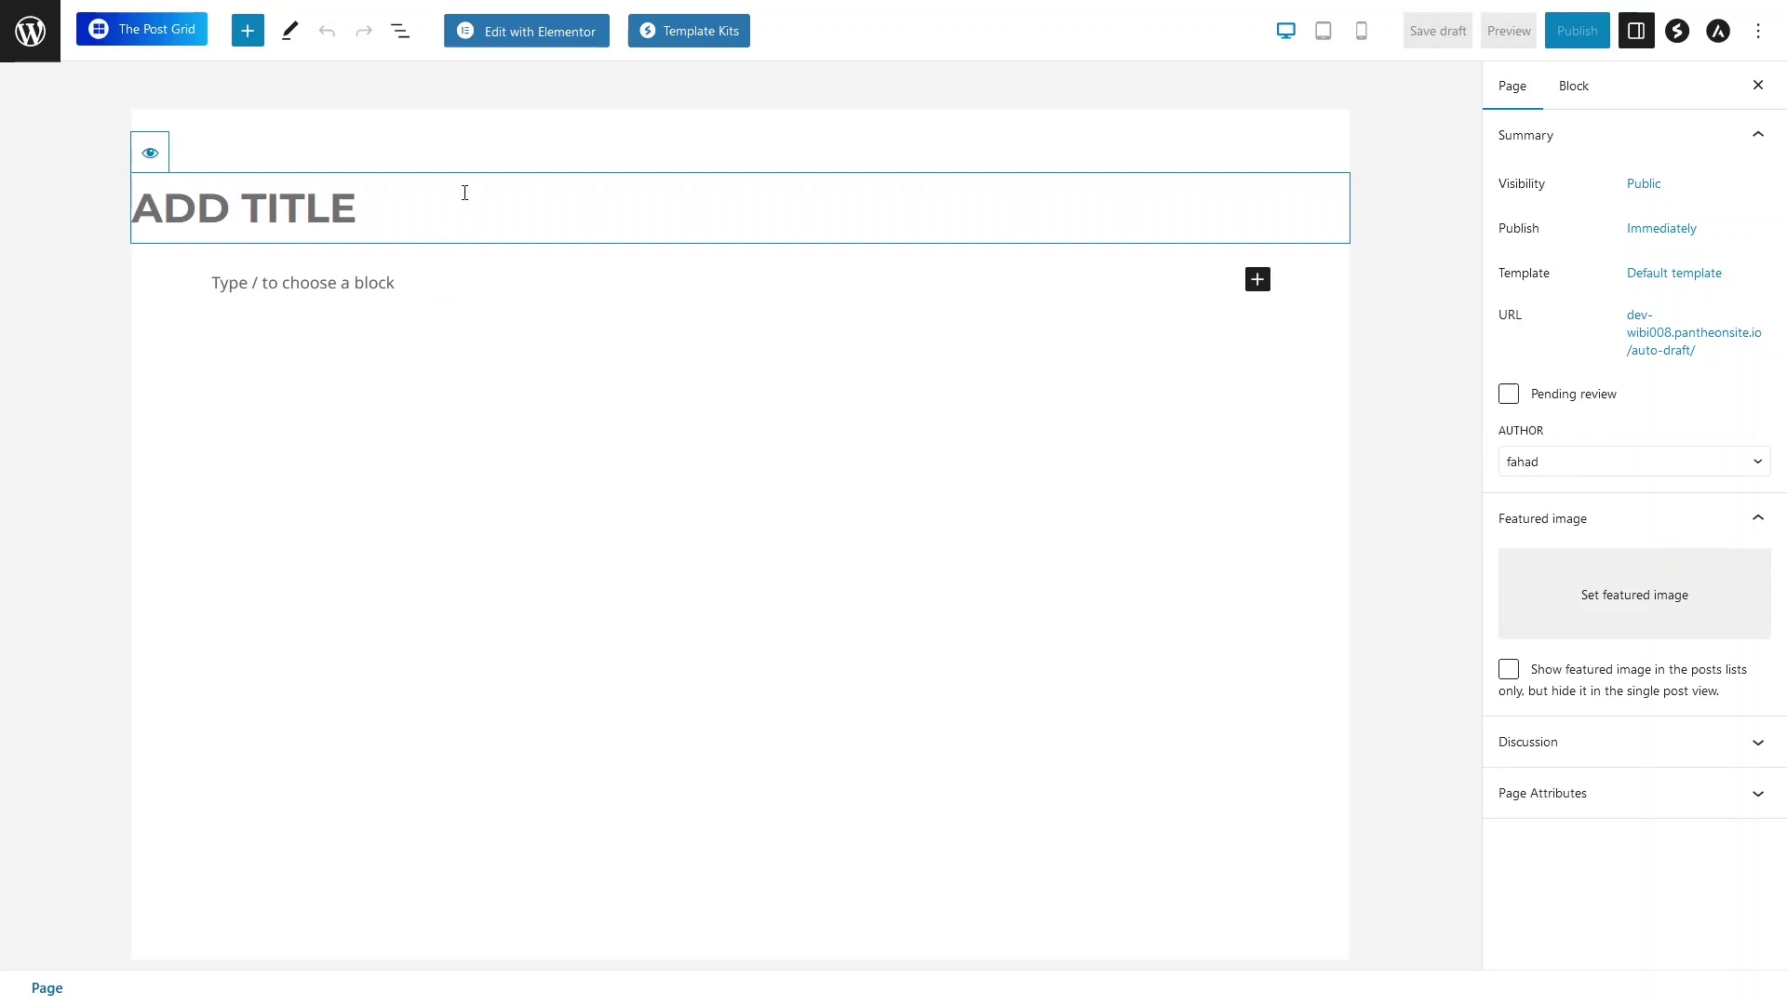
text(BLOG PAGE)
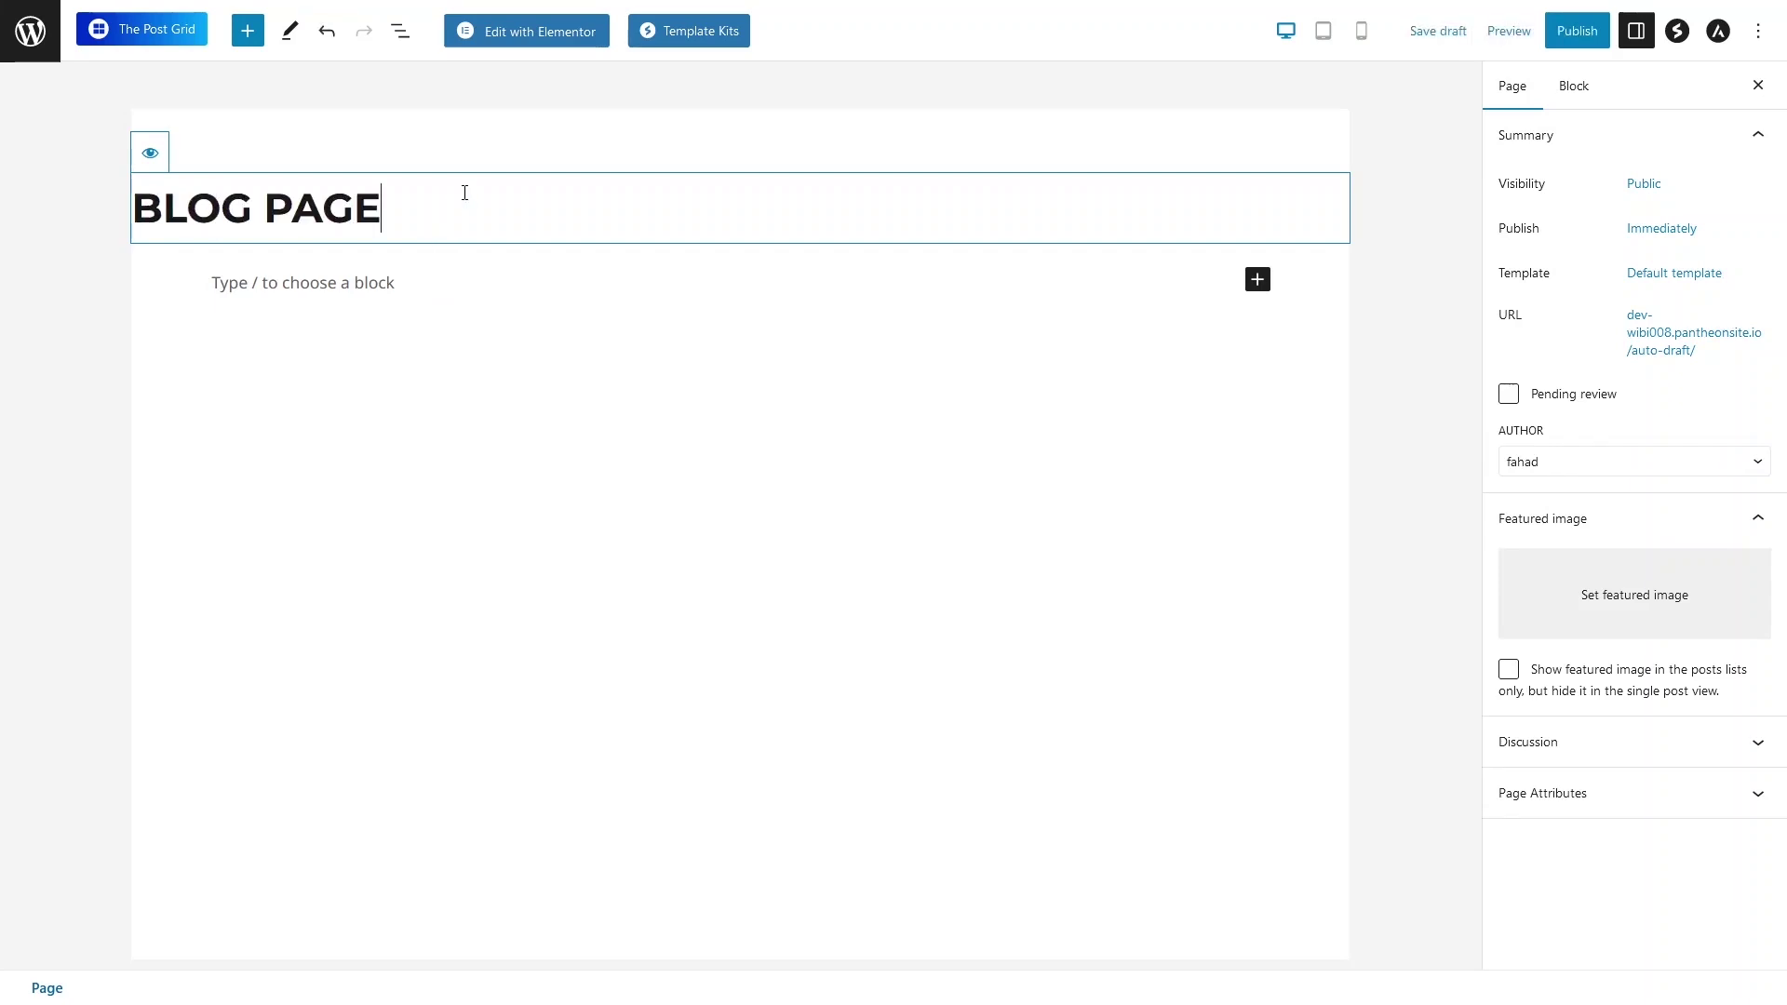
click(517, 38)
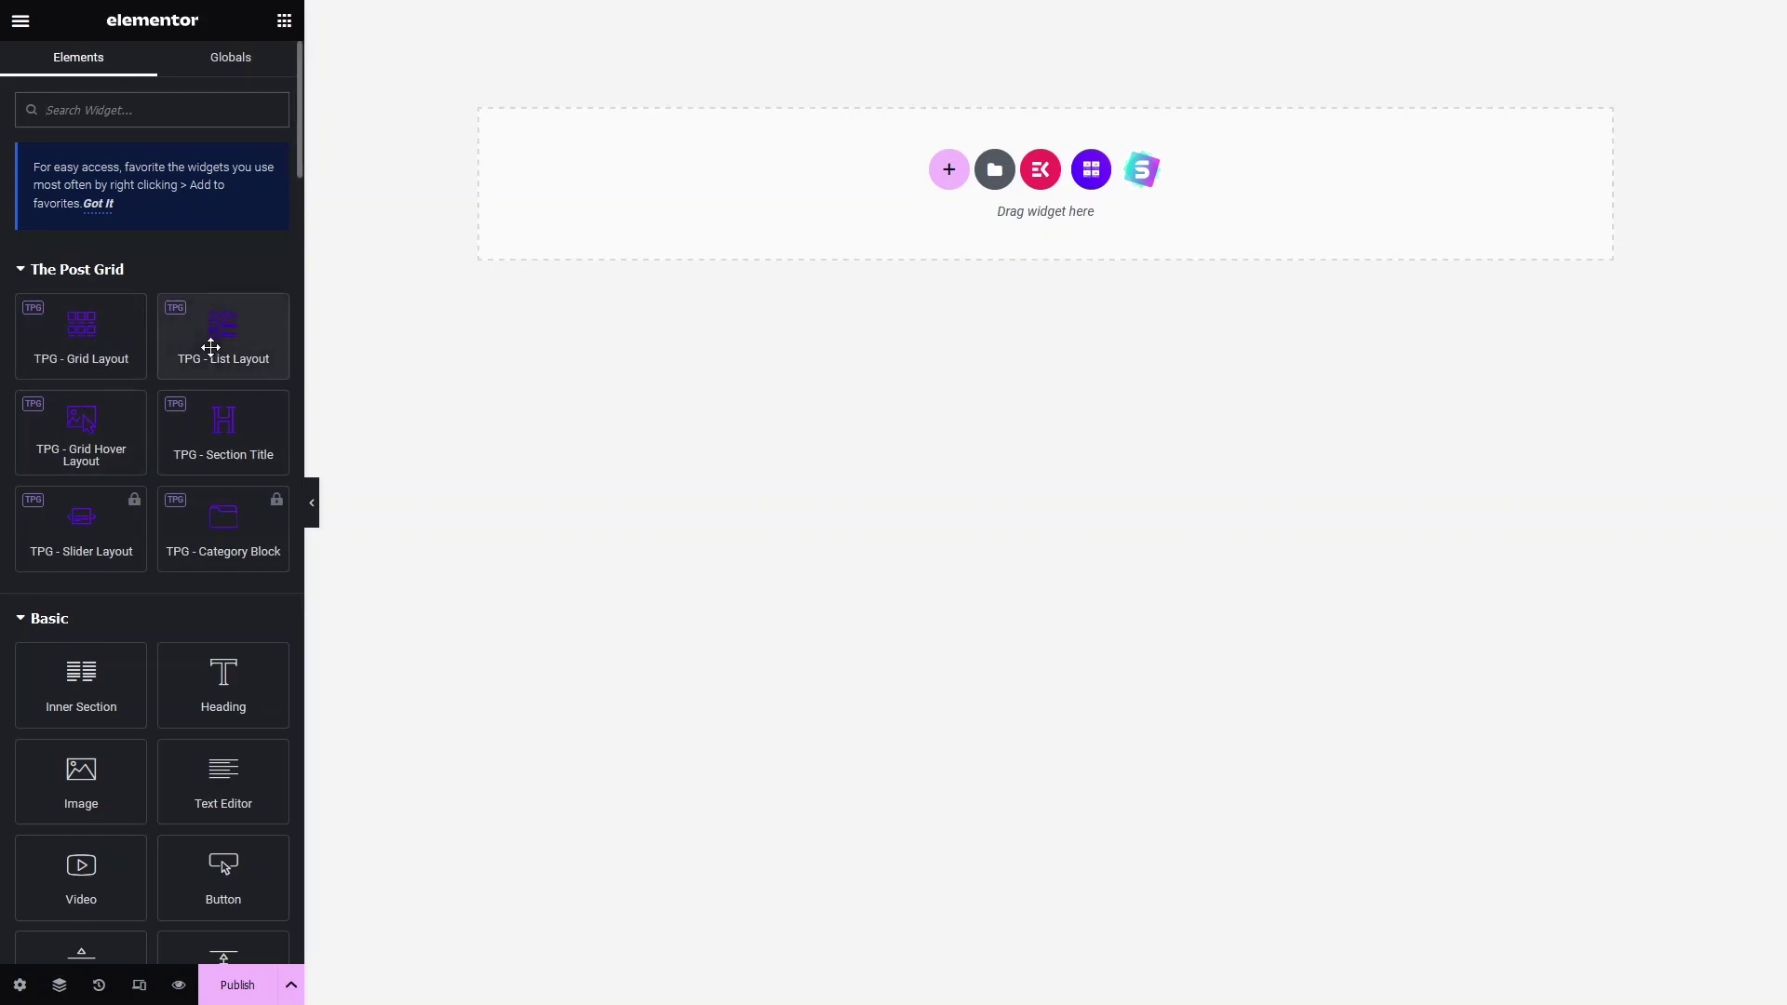
Step: Try TPG List Layout with Layout 3, delete it, and add a TPG Grid Layout widget
drag(212, 348, 659, 422)
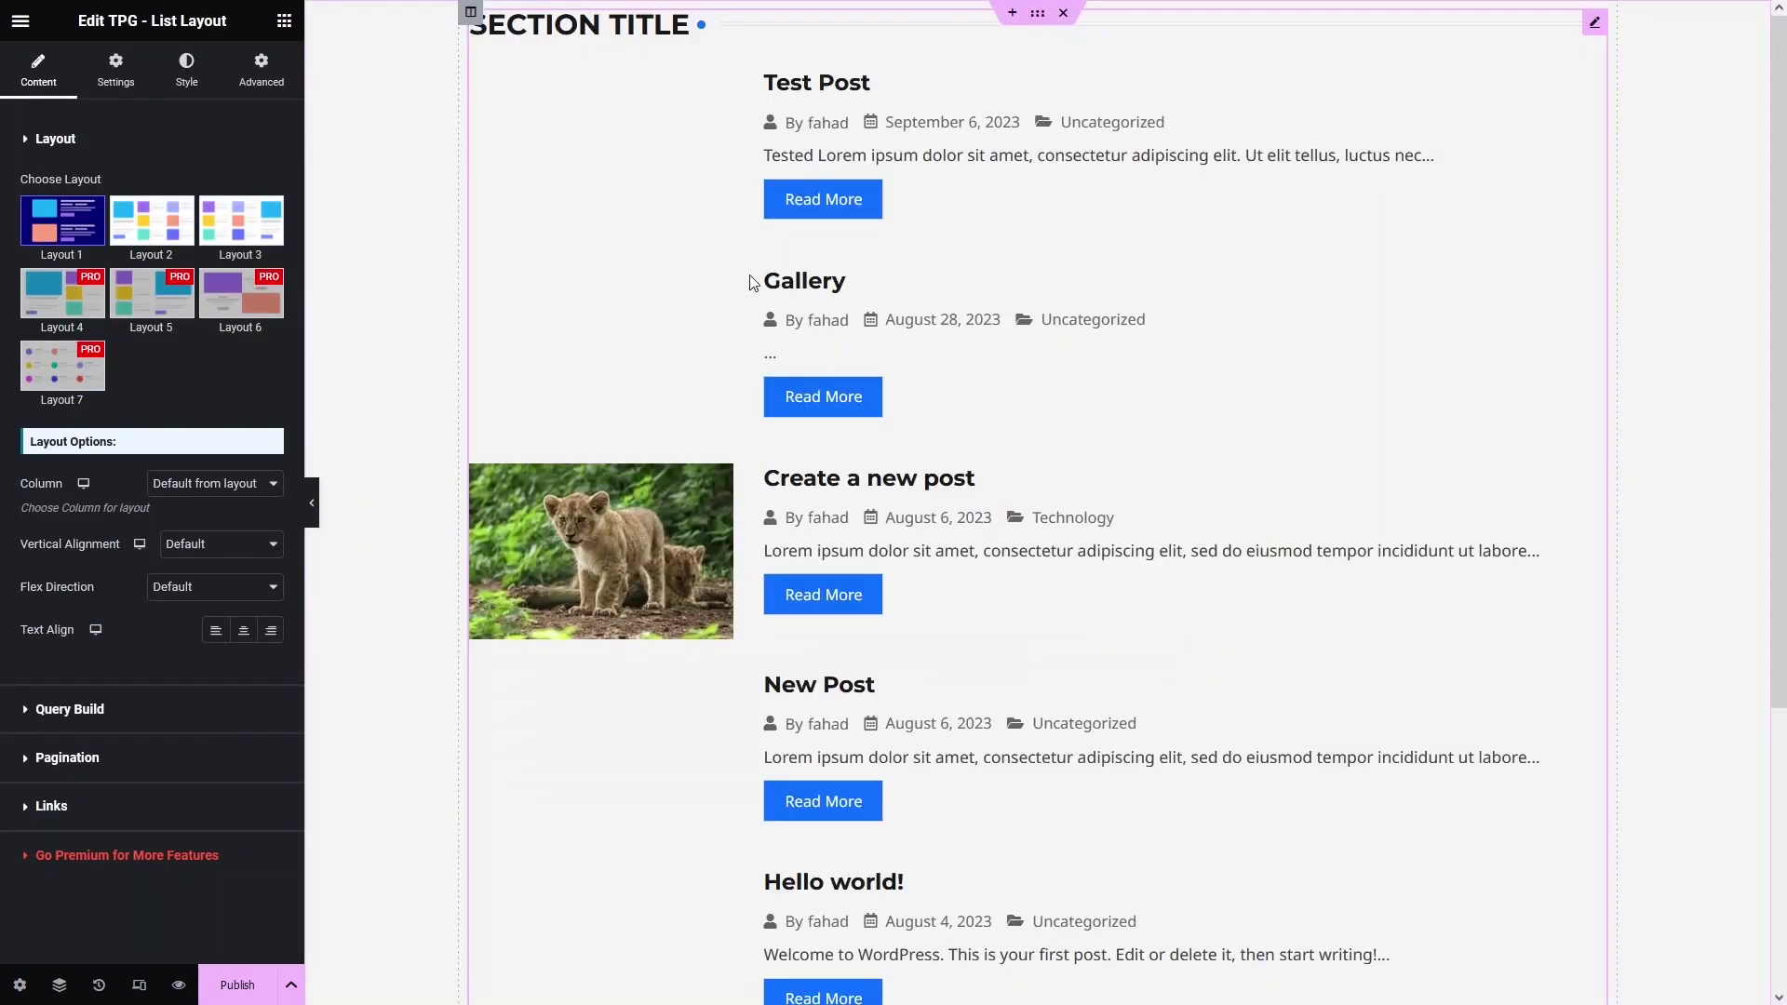
scroll(818, 159, down, 4)
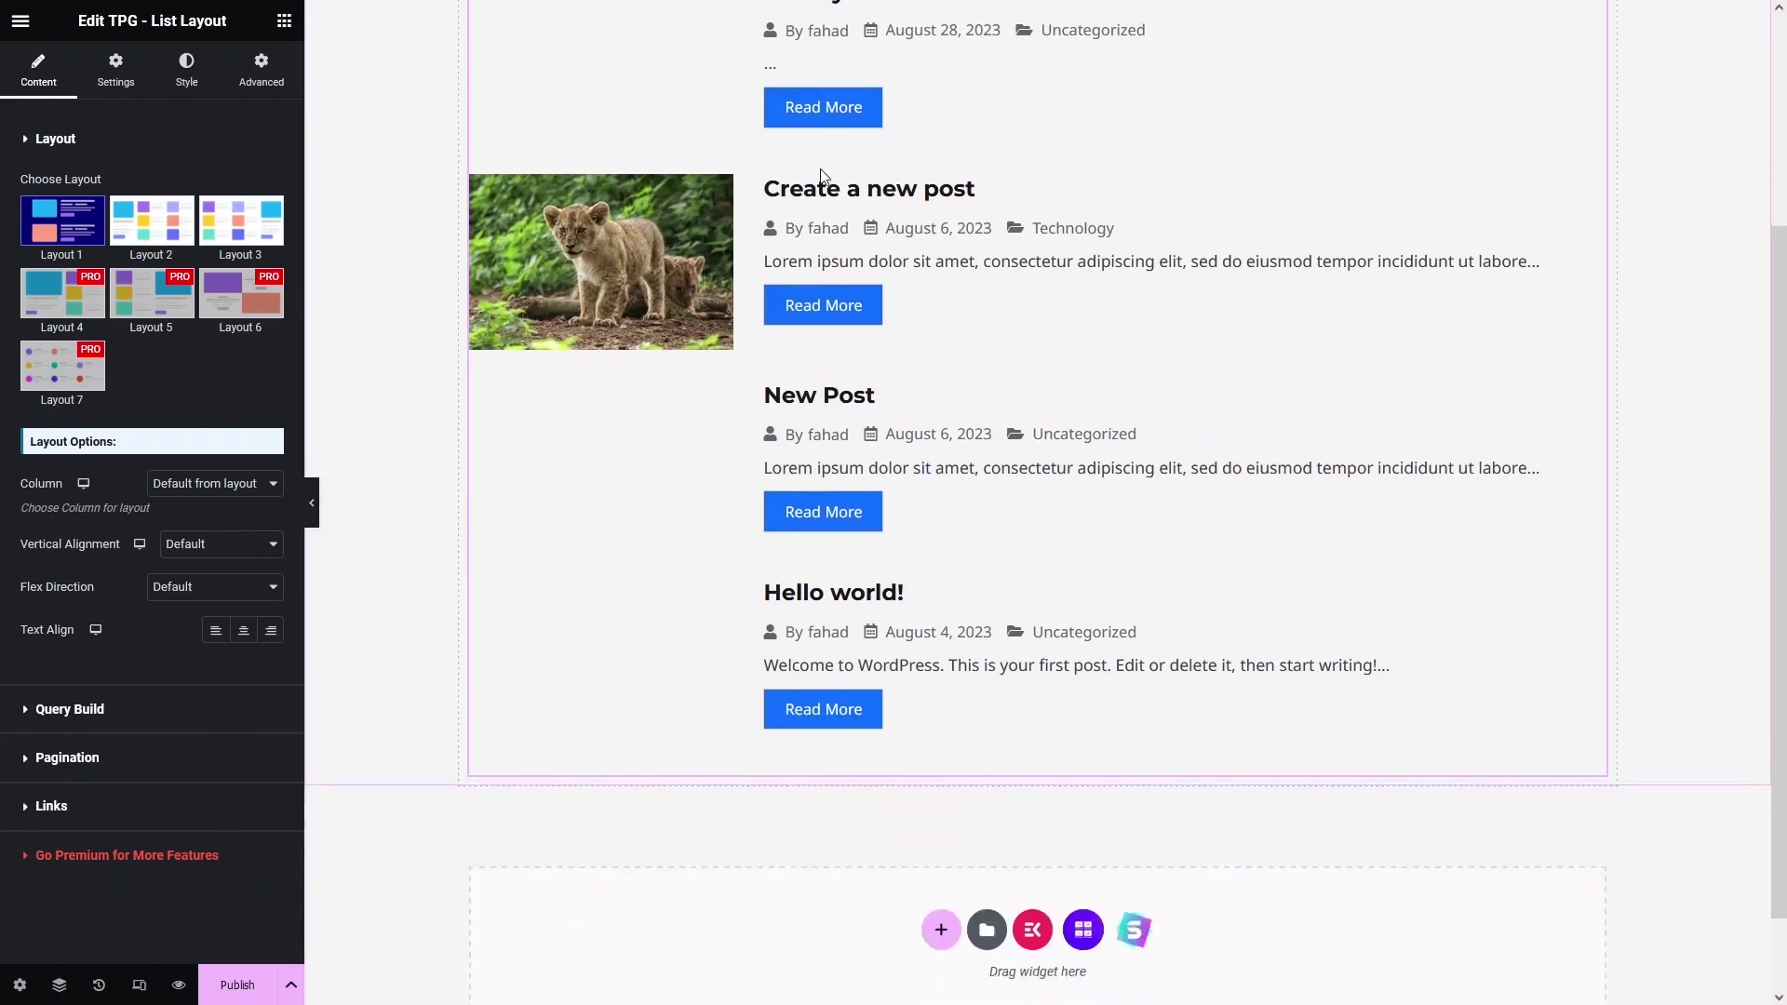
scroll(820, 168, up, 4)
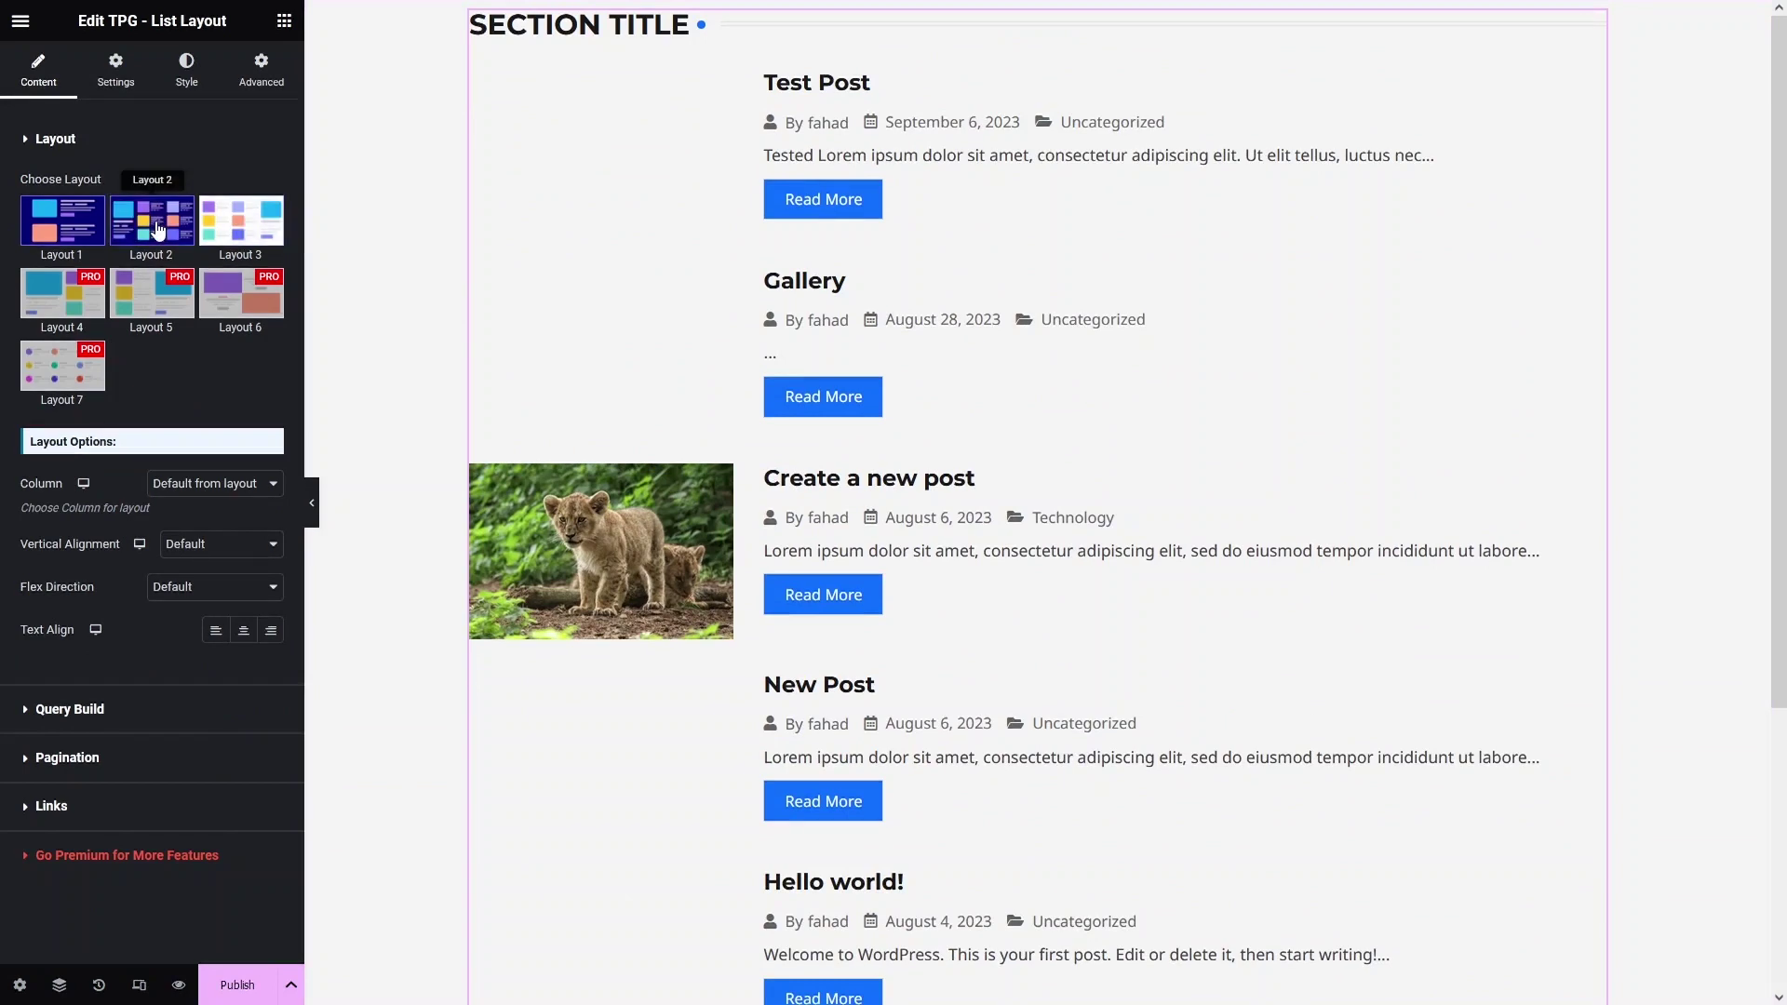
click(231, 228)
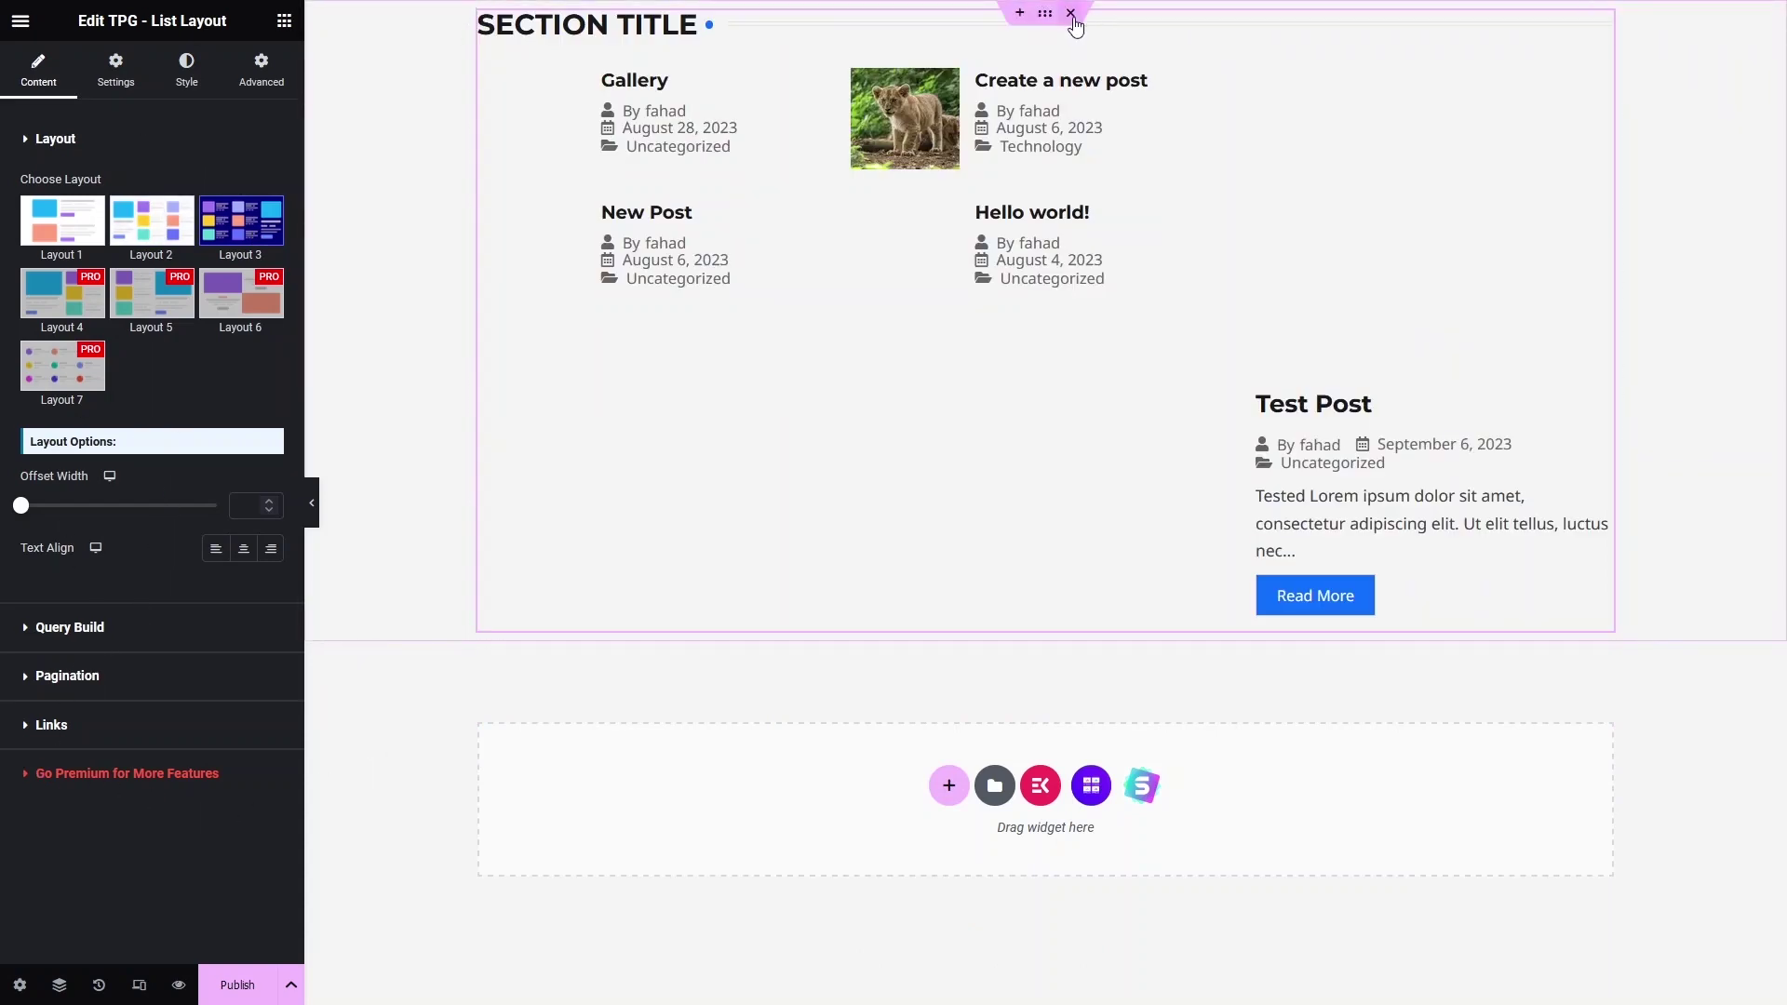
click(1072, 14)
drag(87, 346, 894, 199)
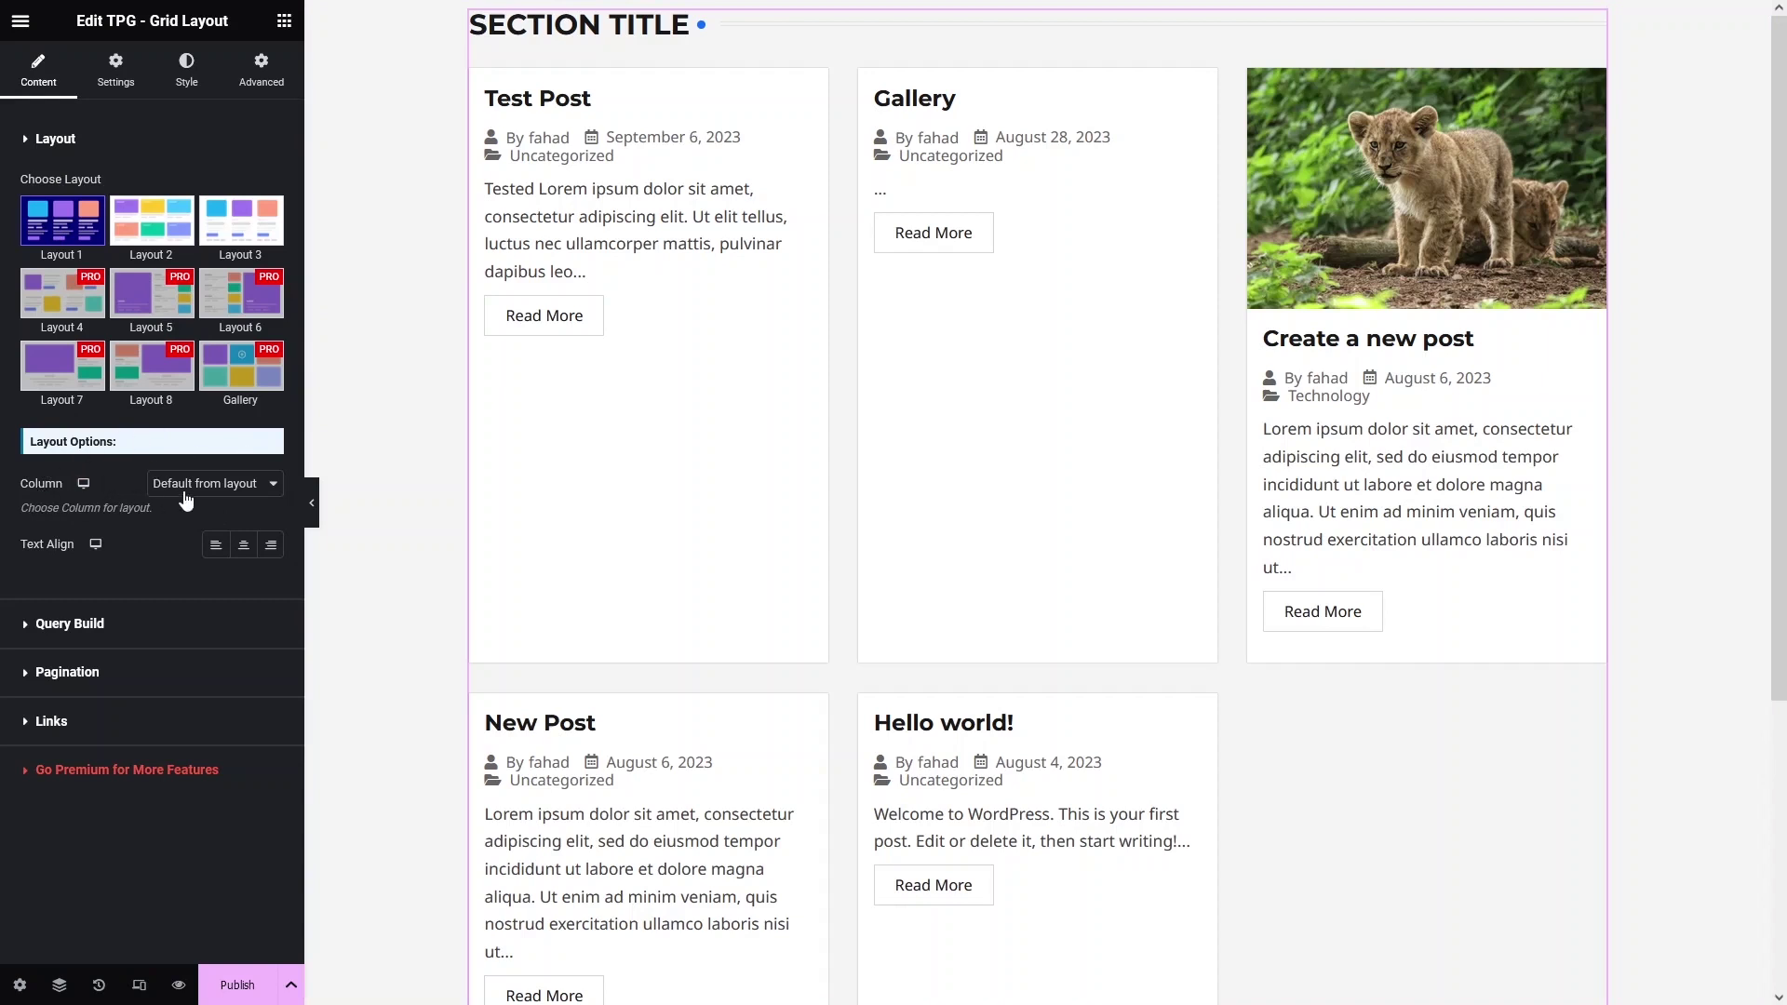
Step: Test 2 and 4 grid columns, revert to Default from layout, and centre card text
click(214, 486)
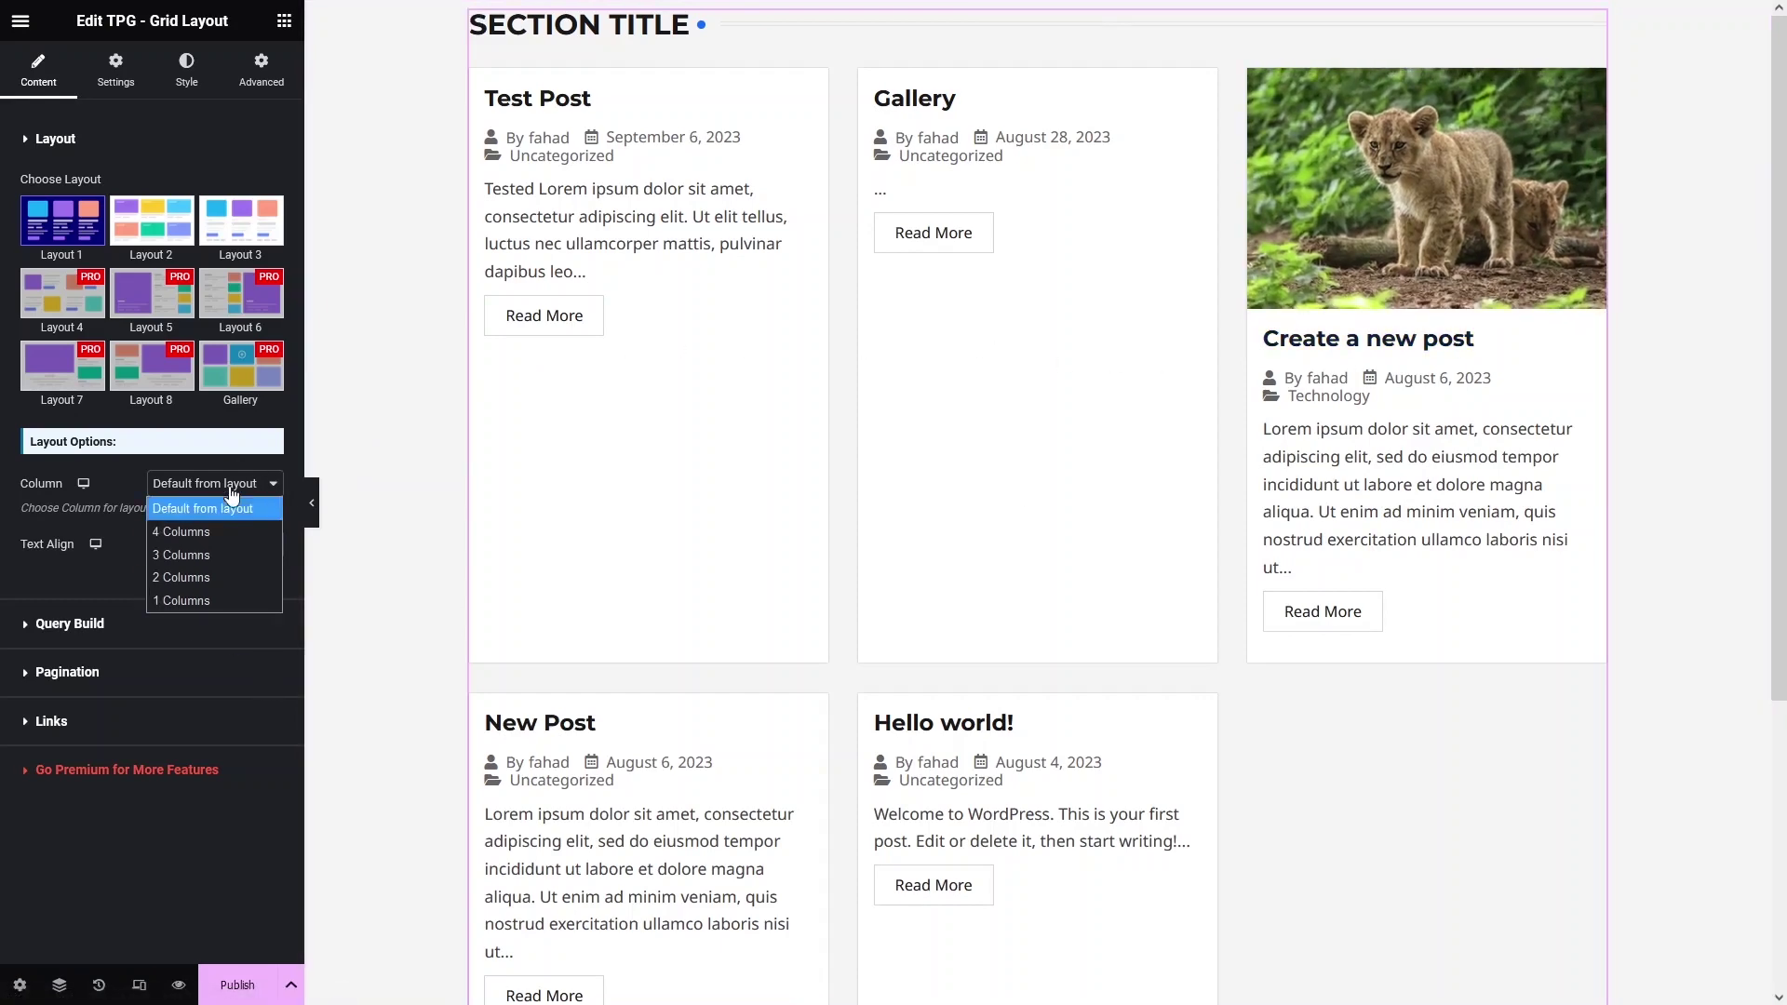
click(194, 578)
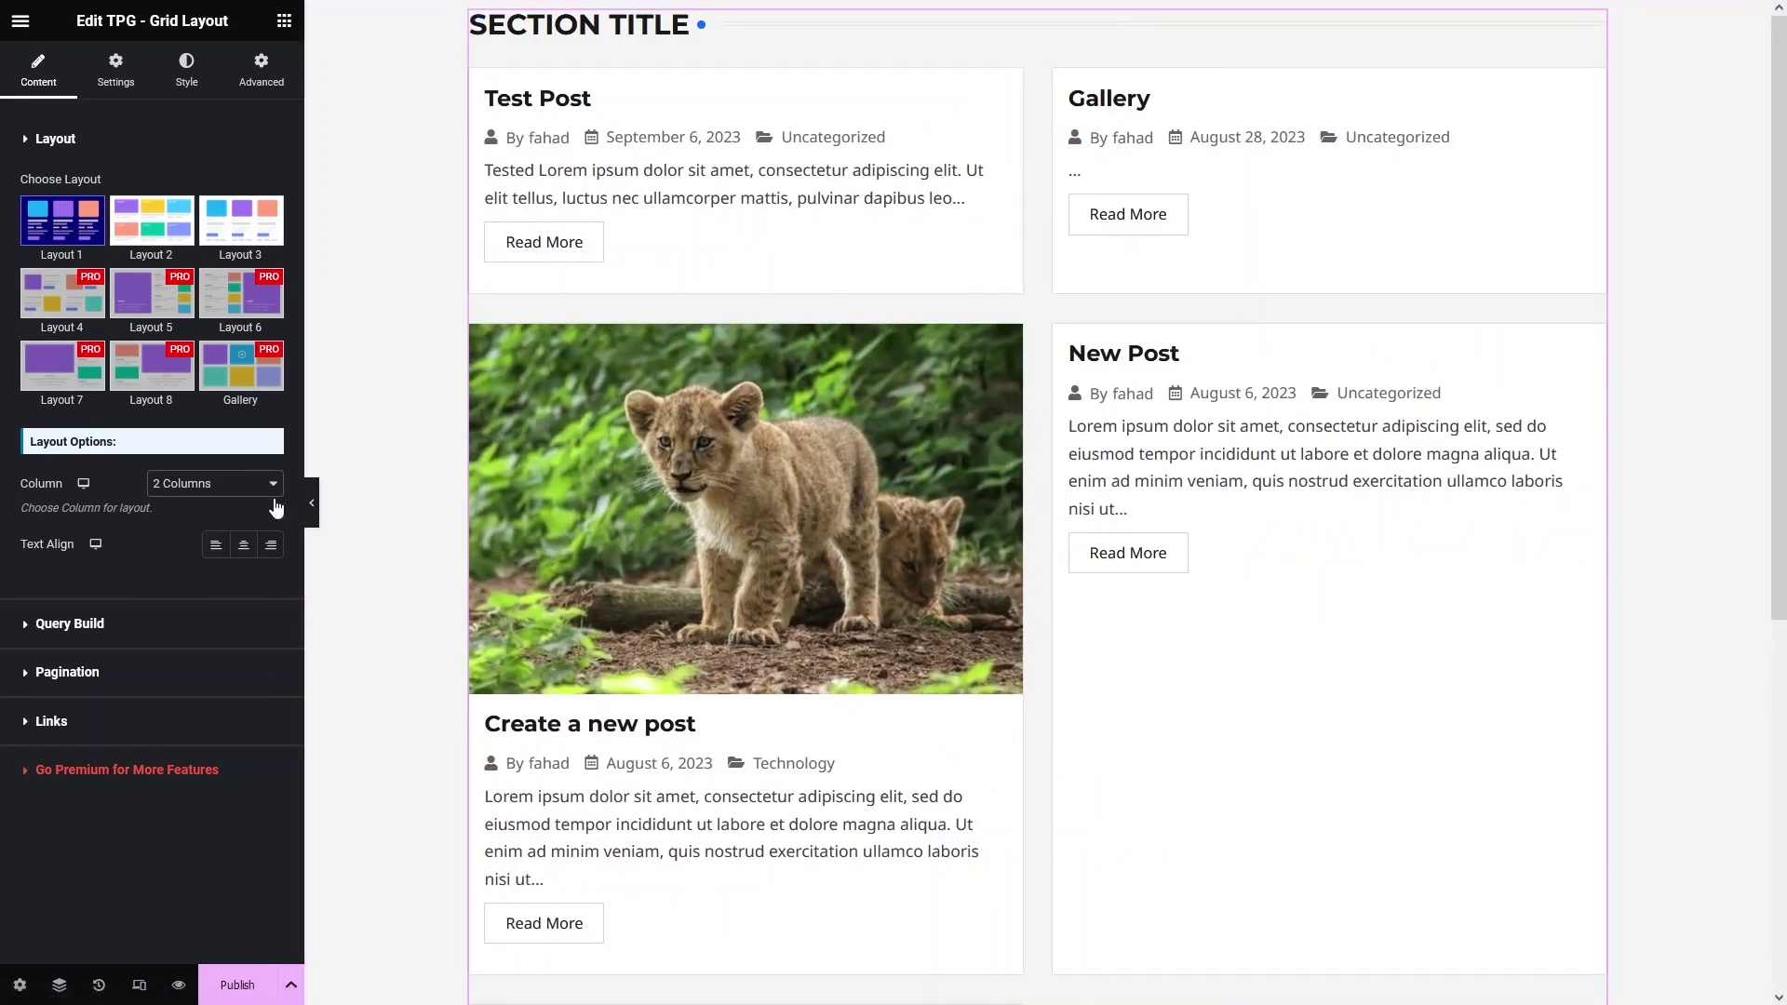
click(228, 485)
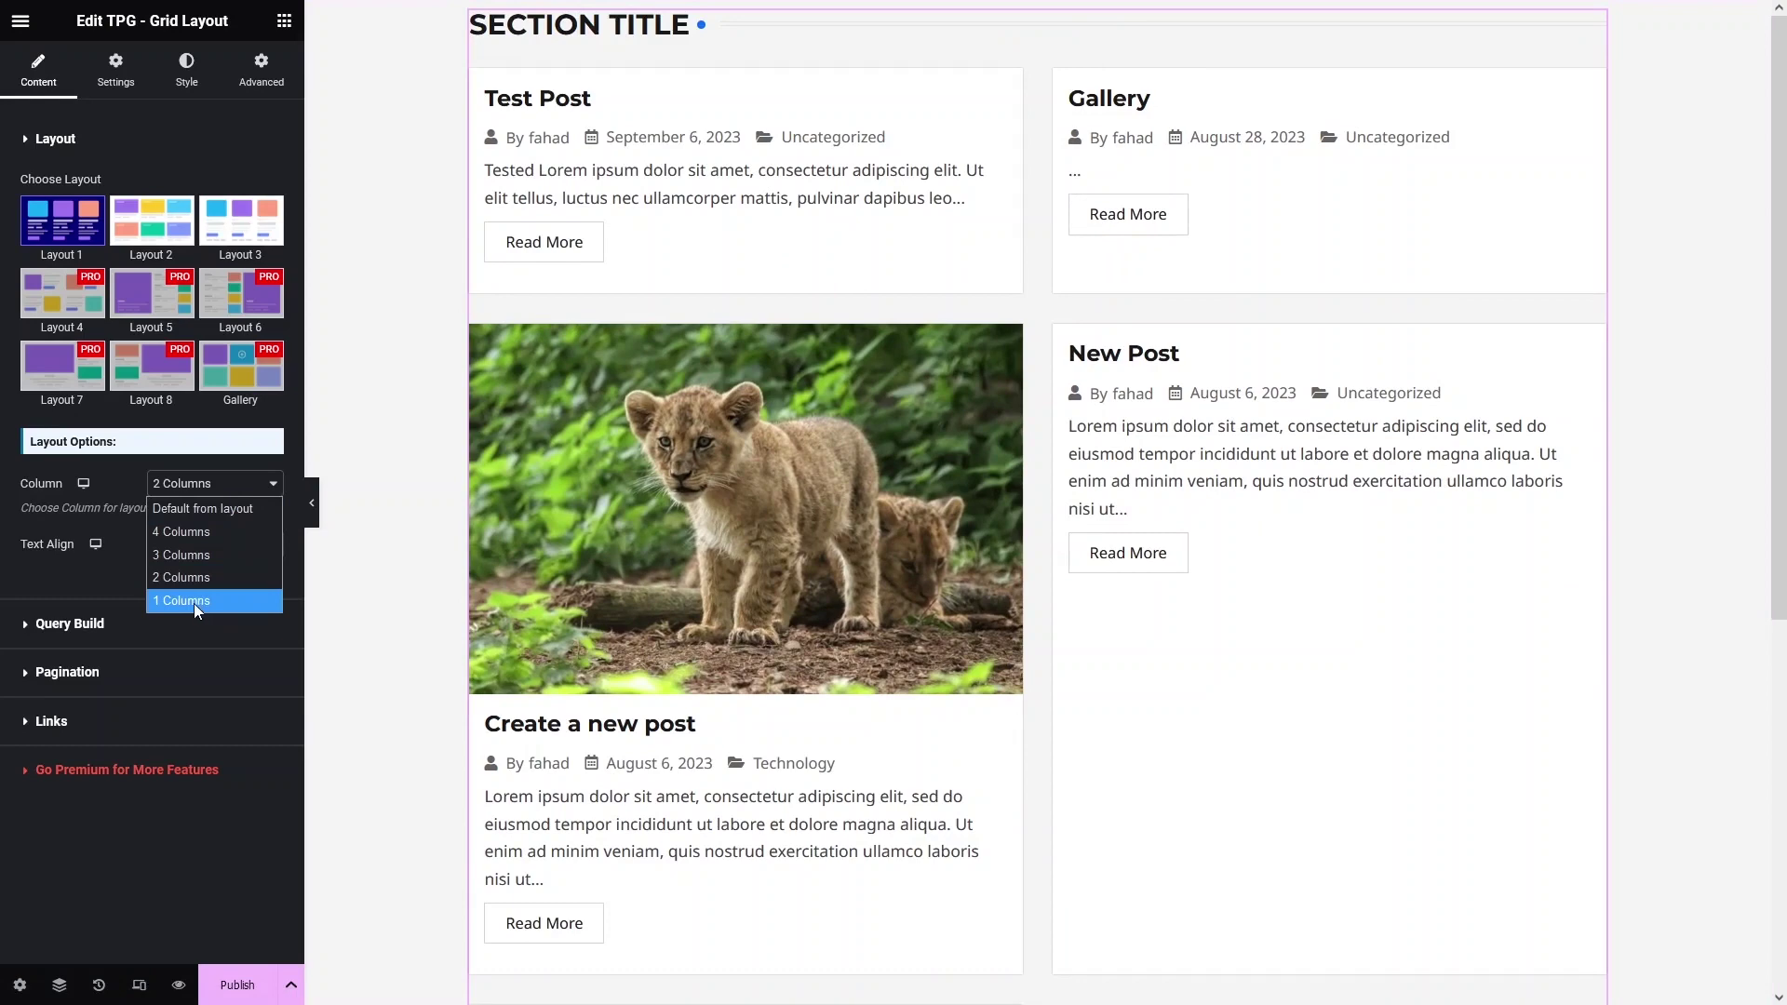
click(186, 533)
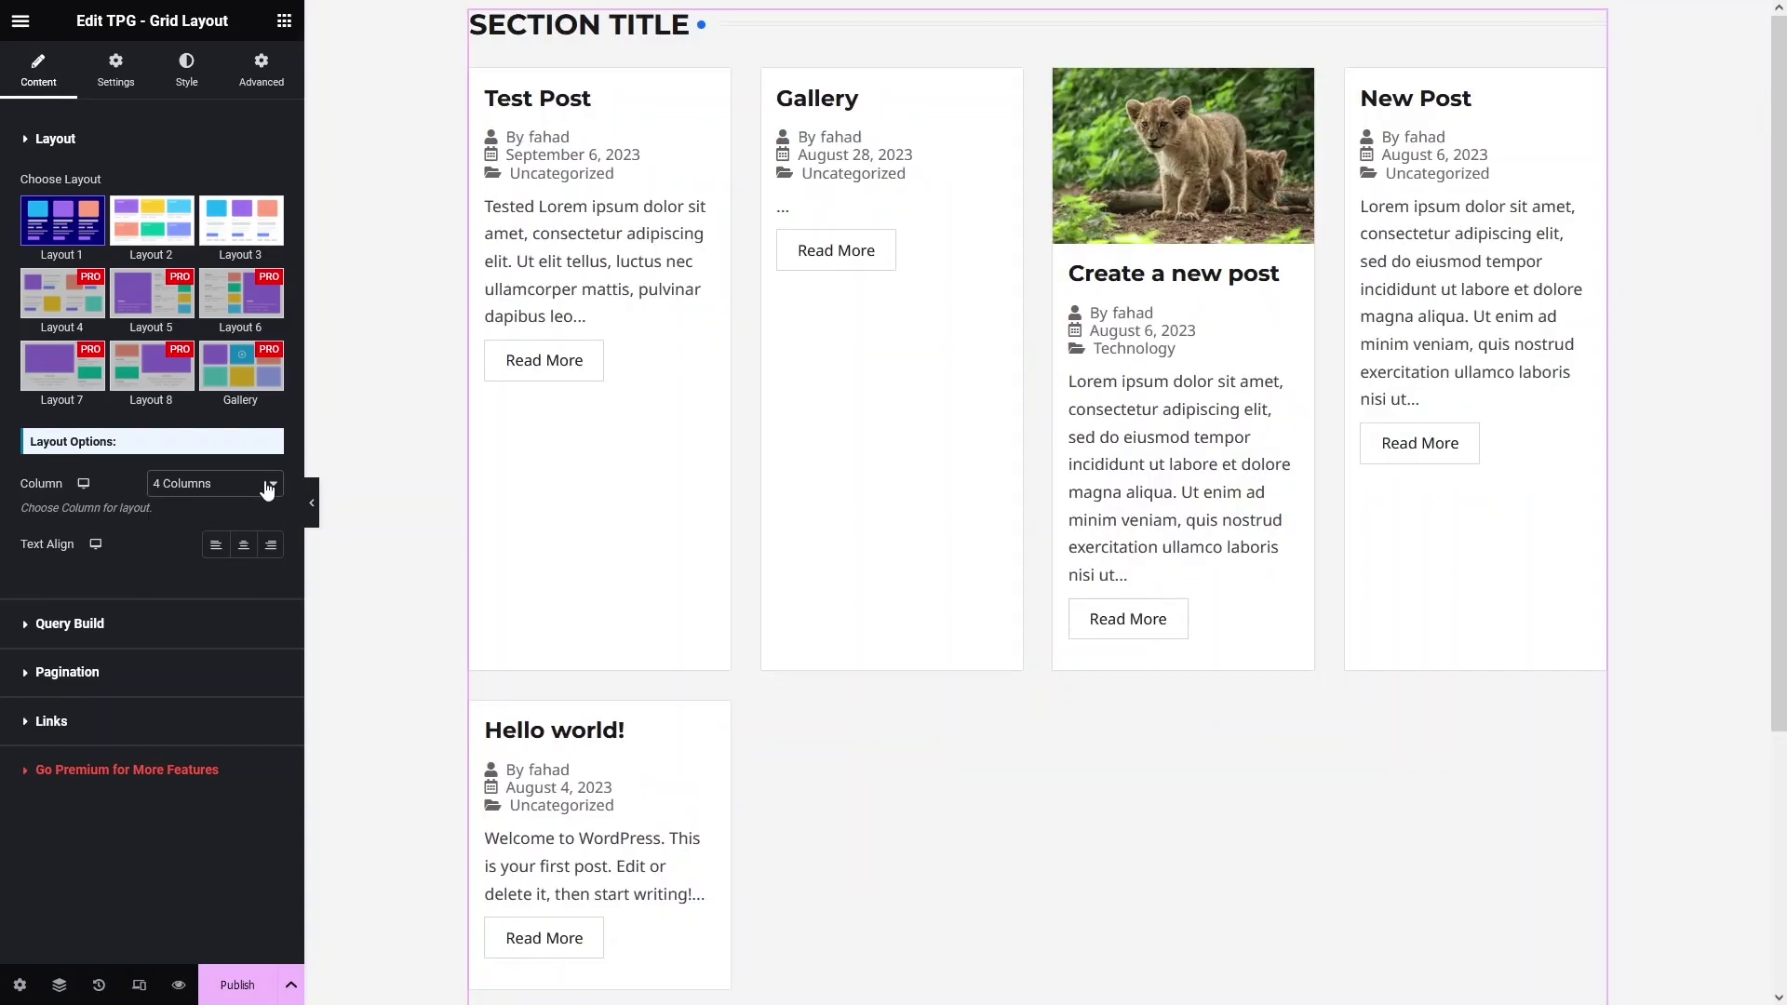
click(259, 485)
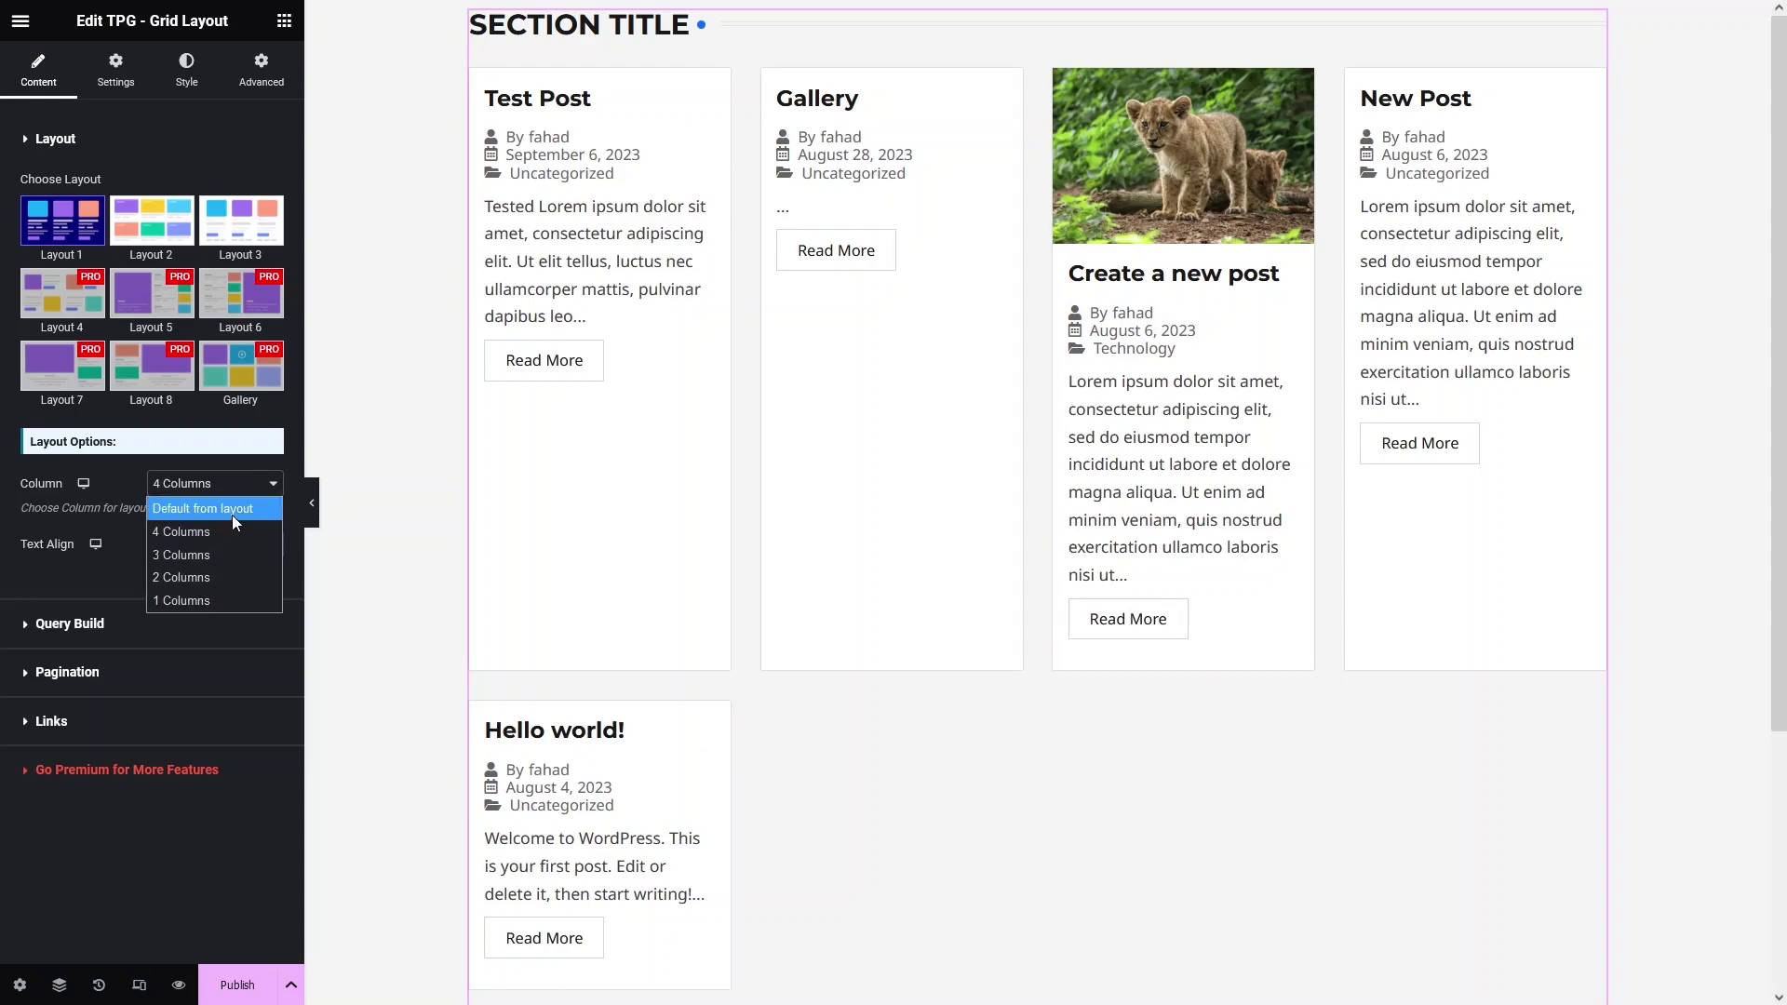
click(232, 513)
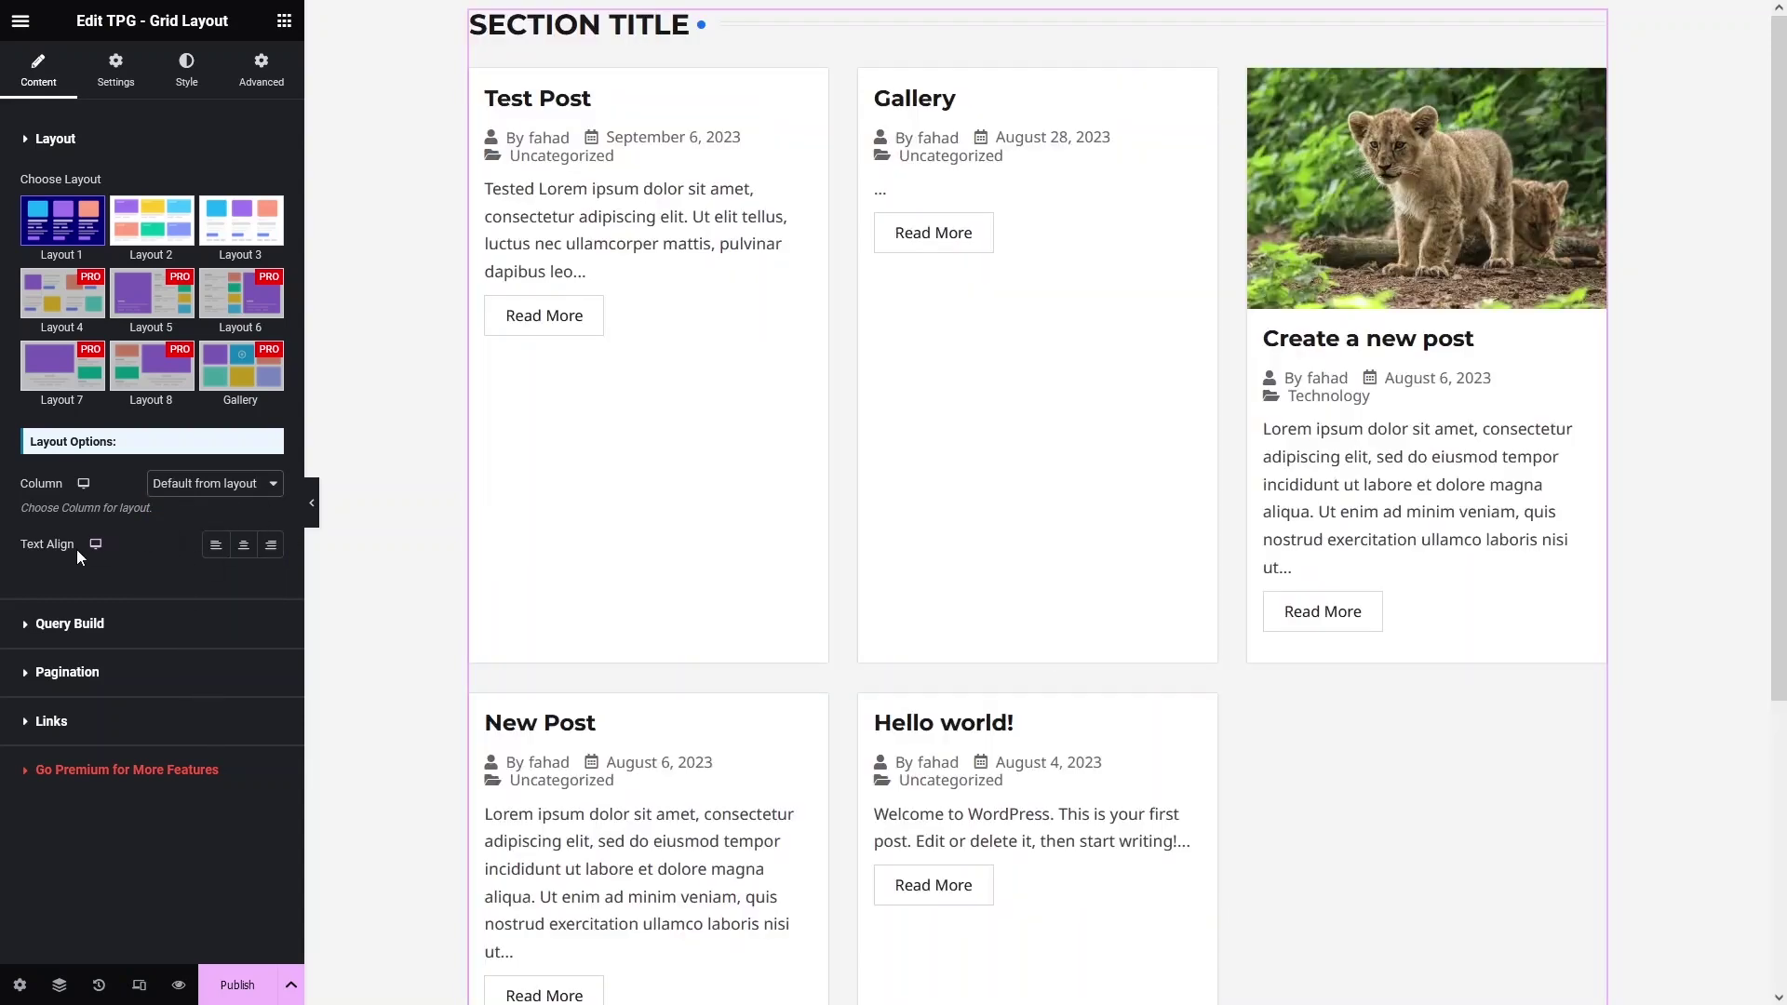
click(244, 548)
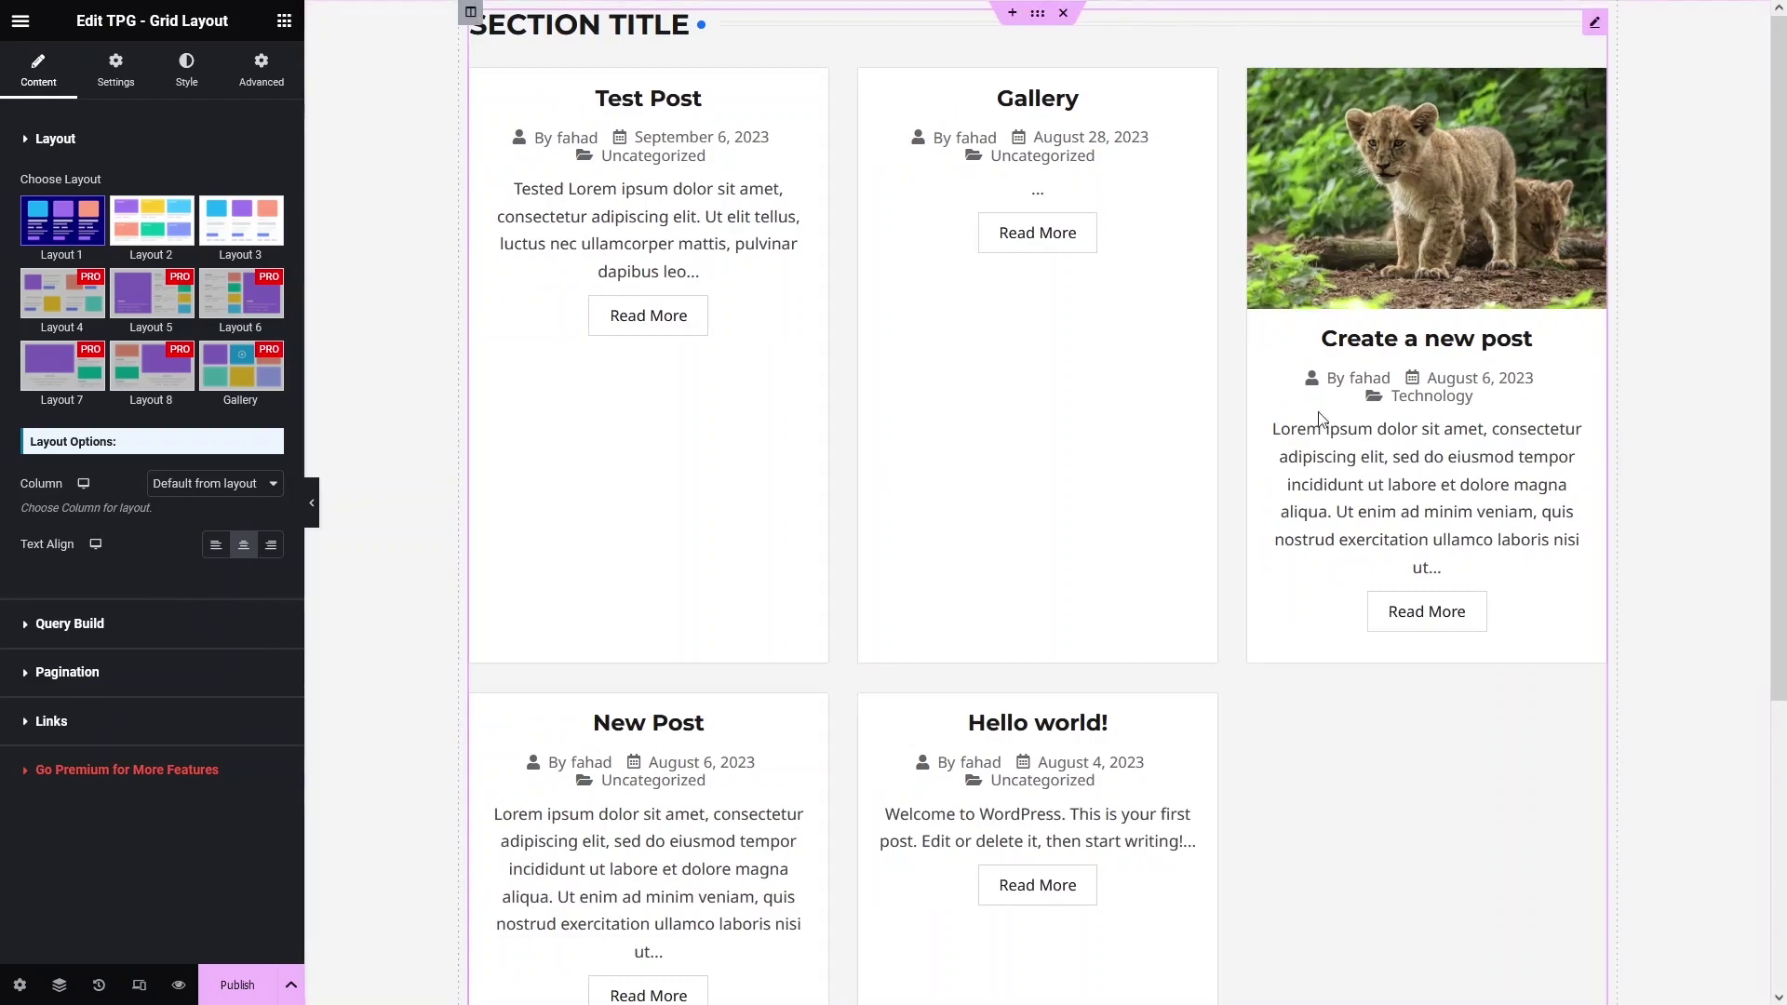
Step: In Query Build, keep Post Source as Posts and test a Limit of 1 before clearing it
click(74, 624)
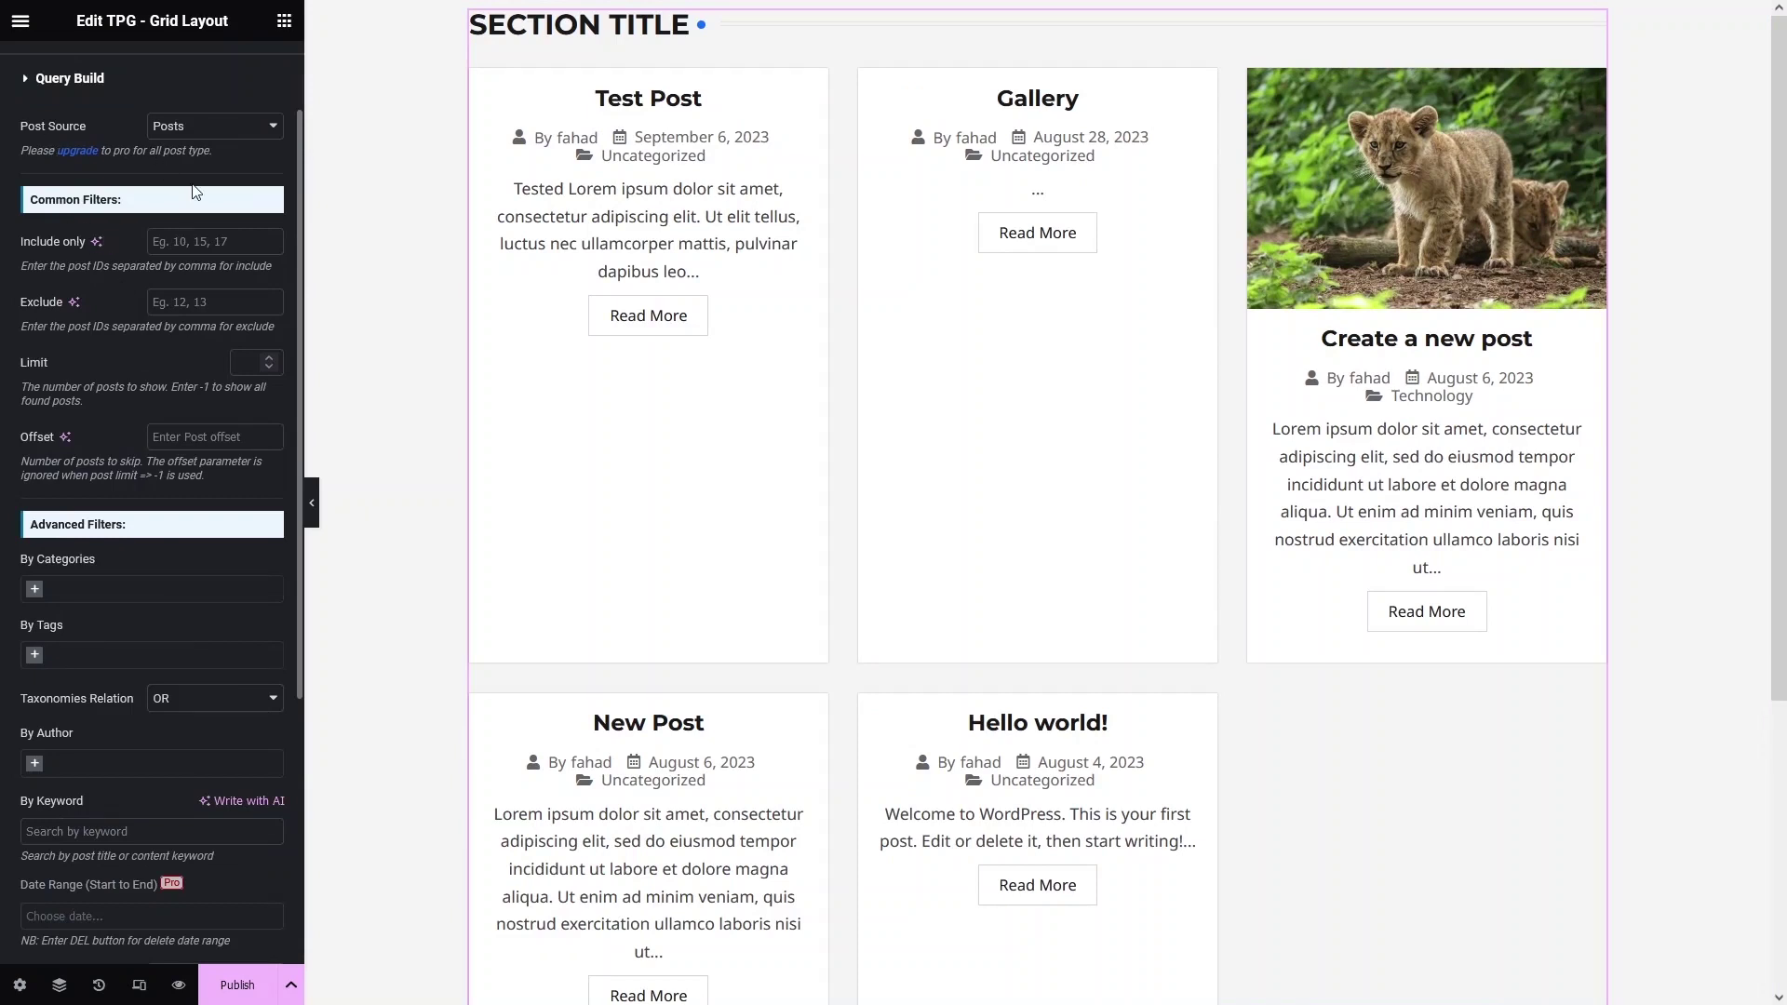
click(257, 127)
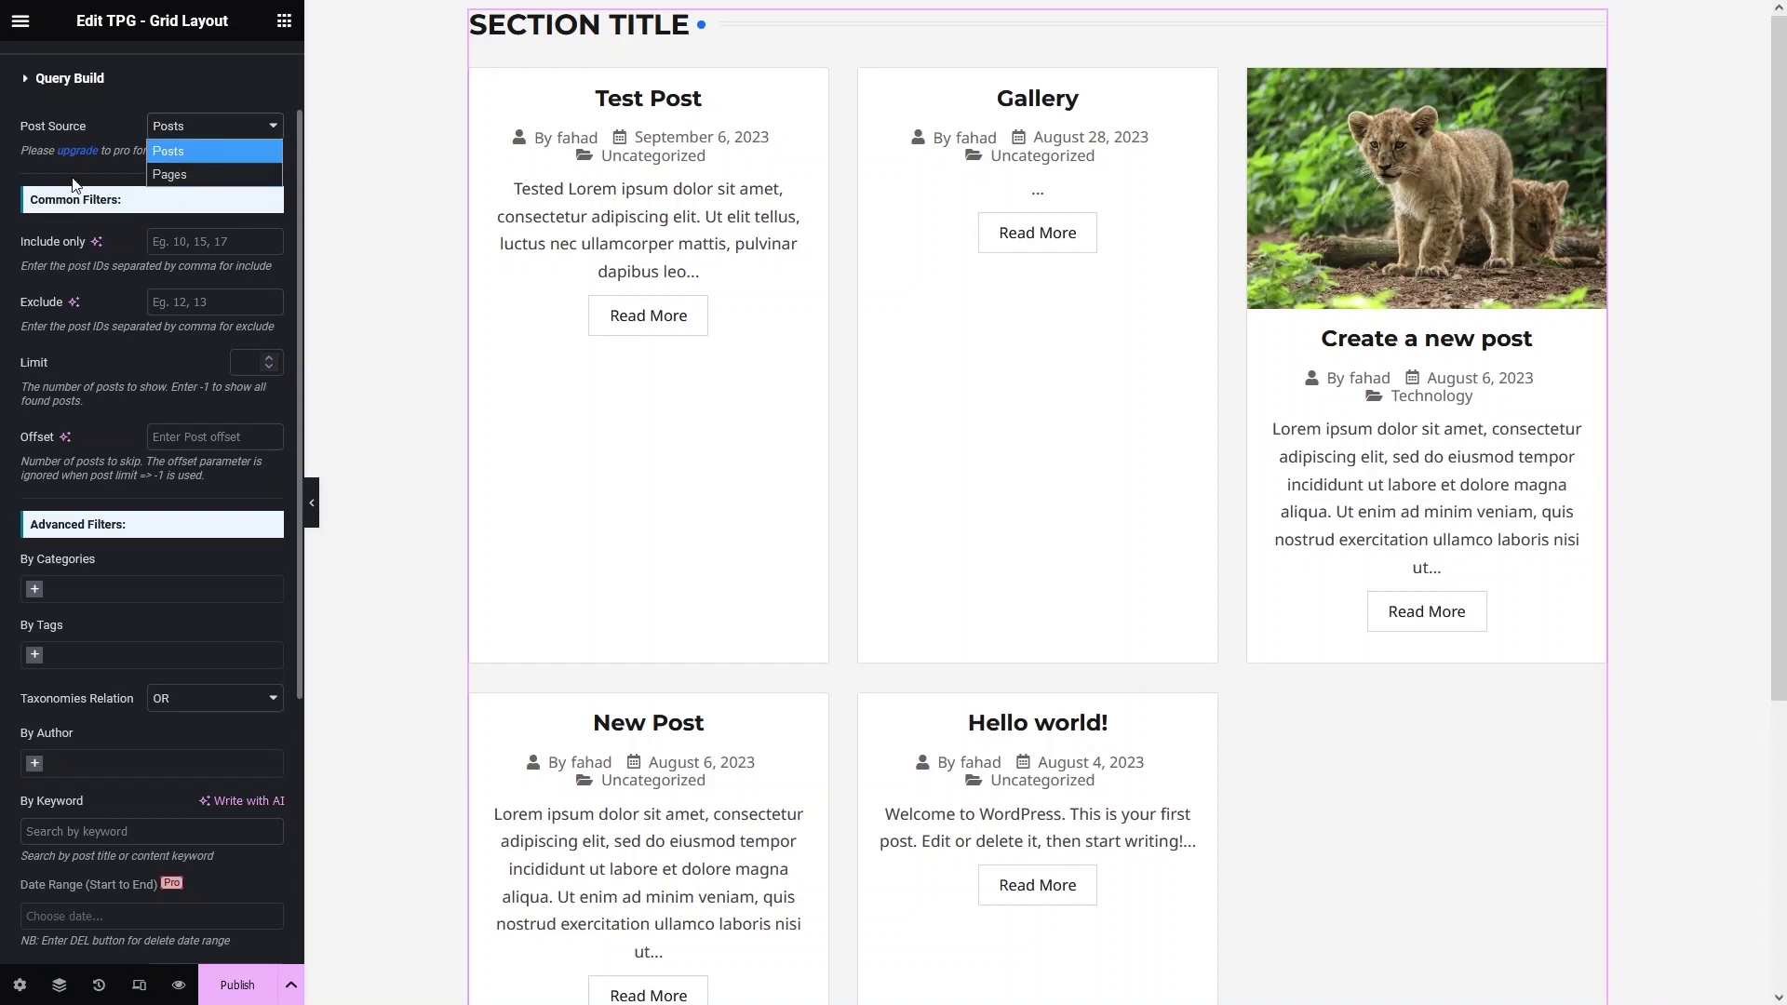
click(199, 175)
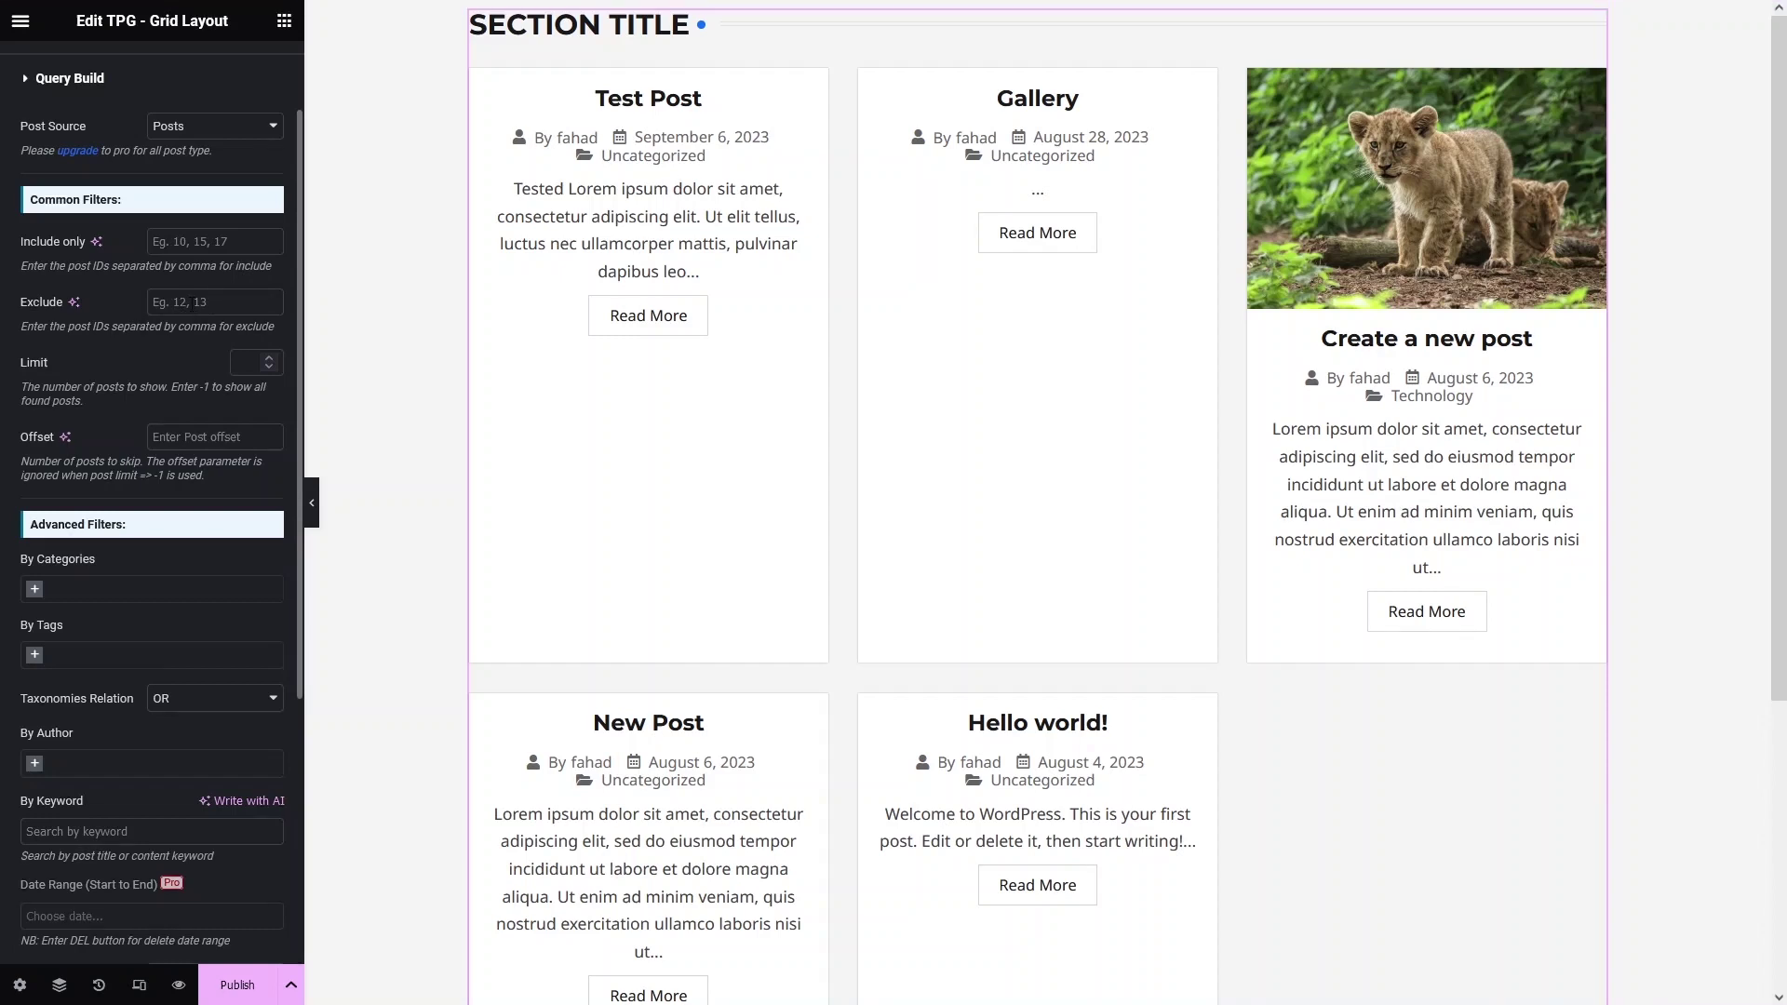
scroll(191, 307, down, 1)
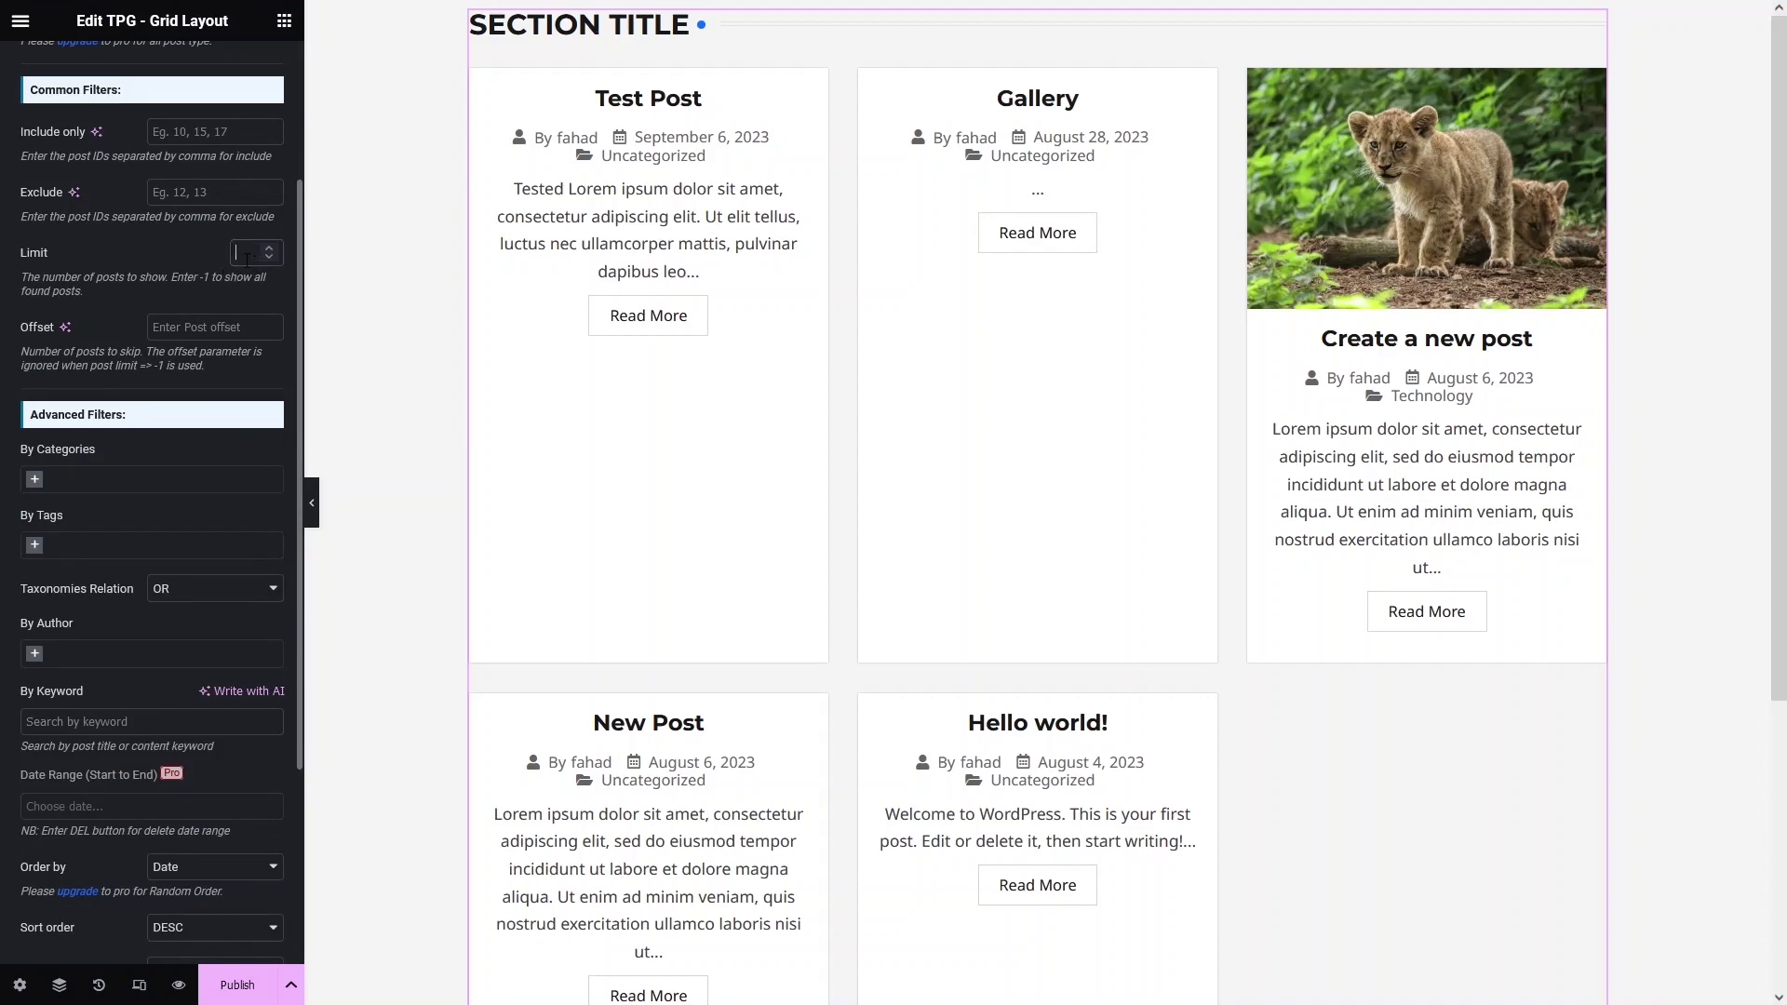
text(1)
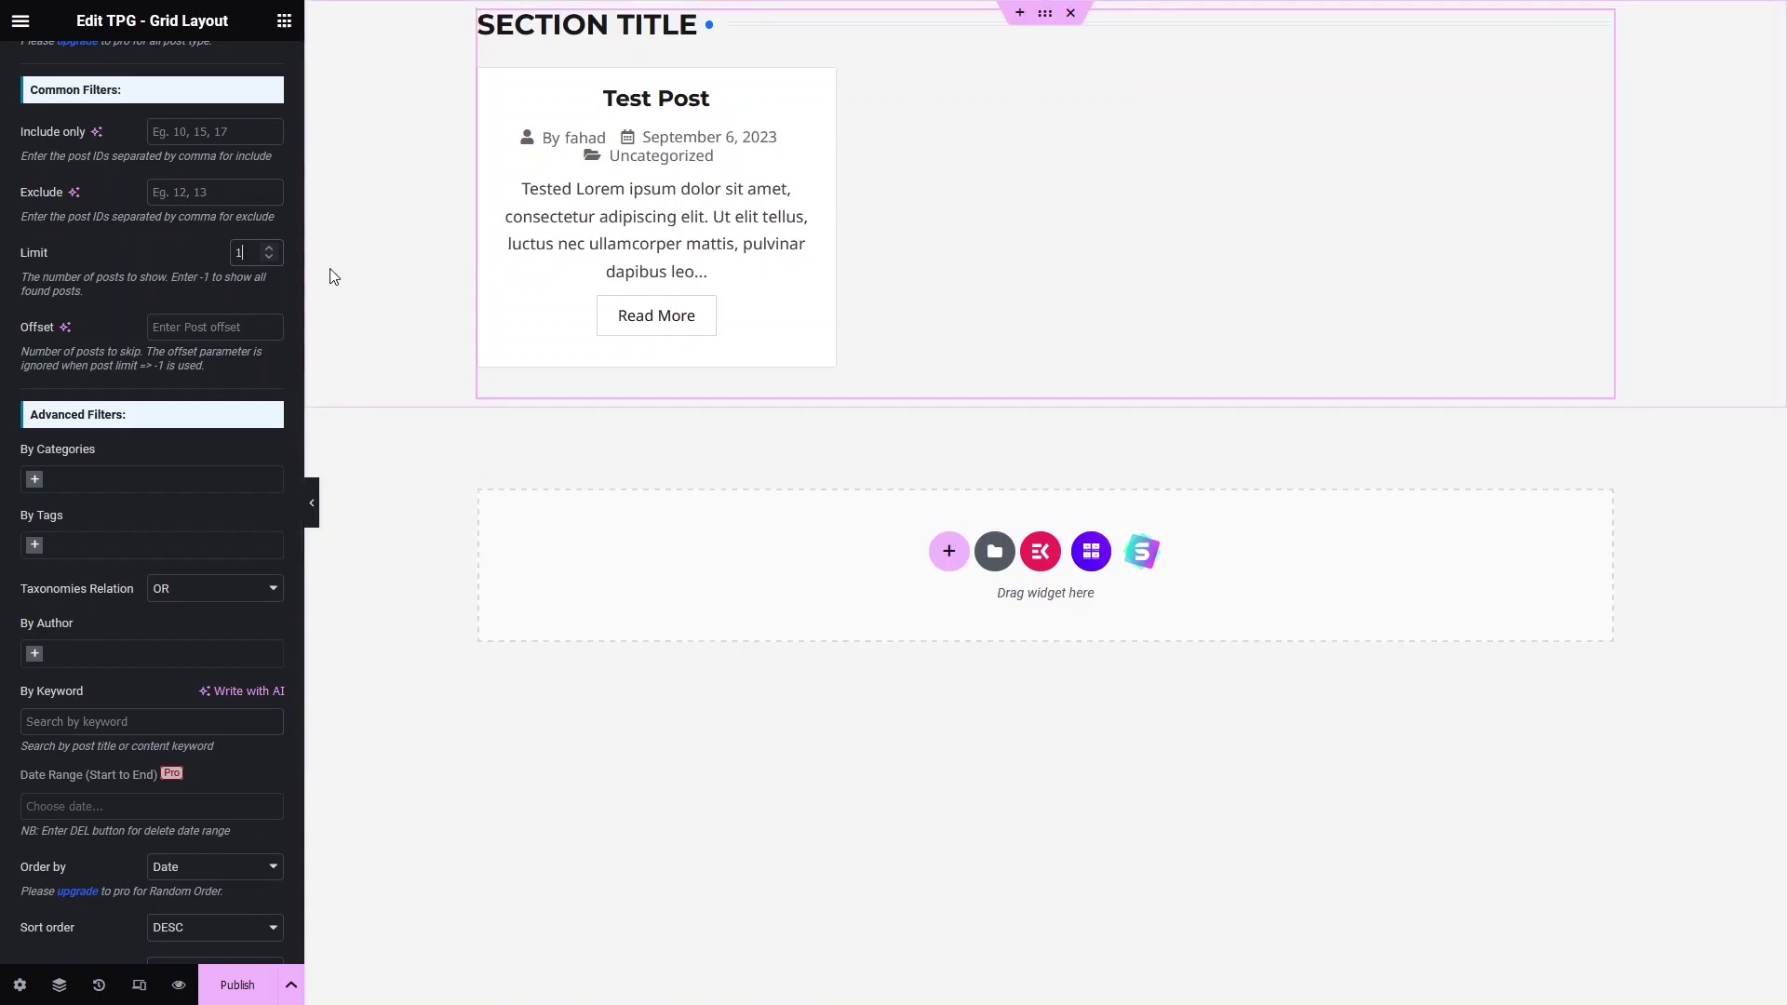
key(BackSpace)
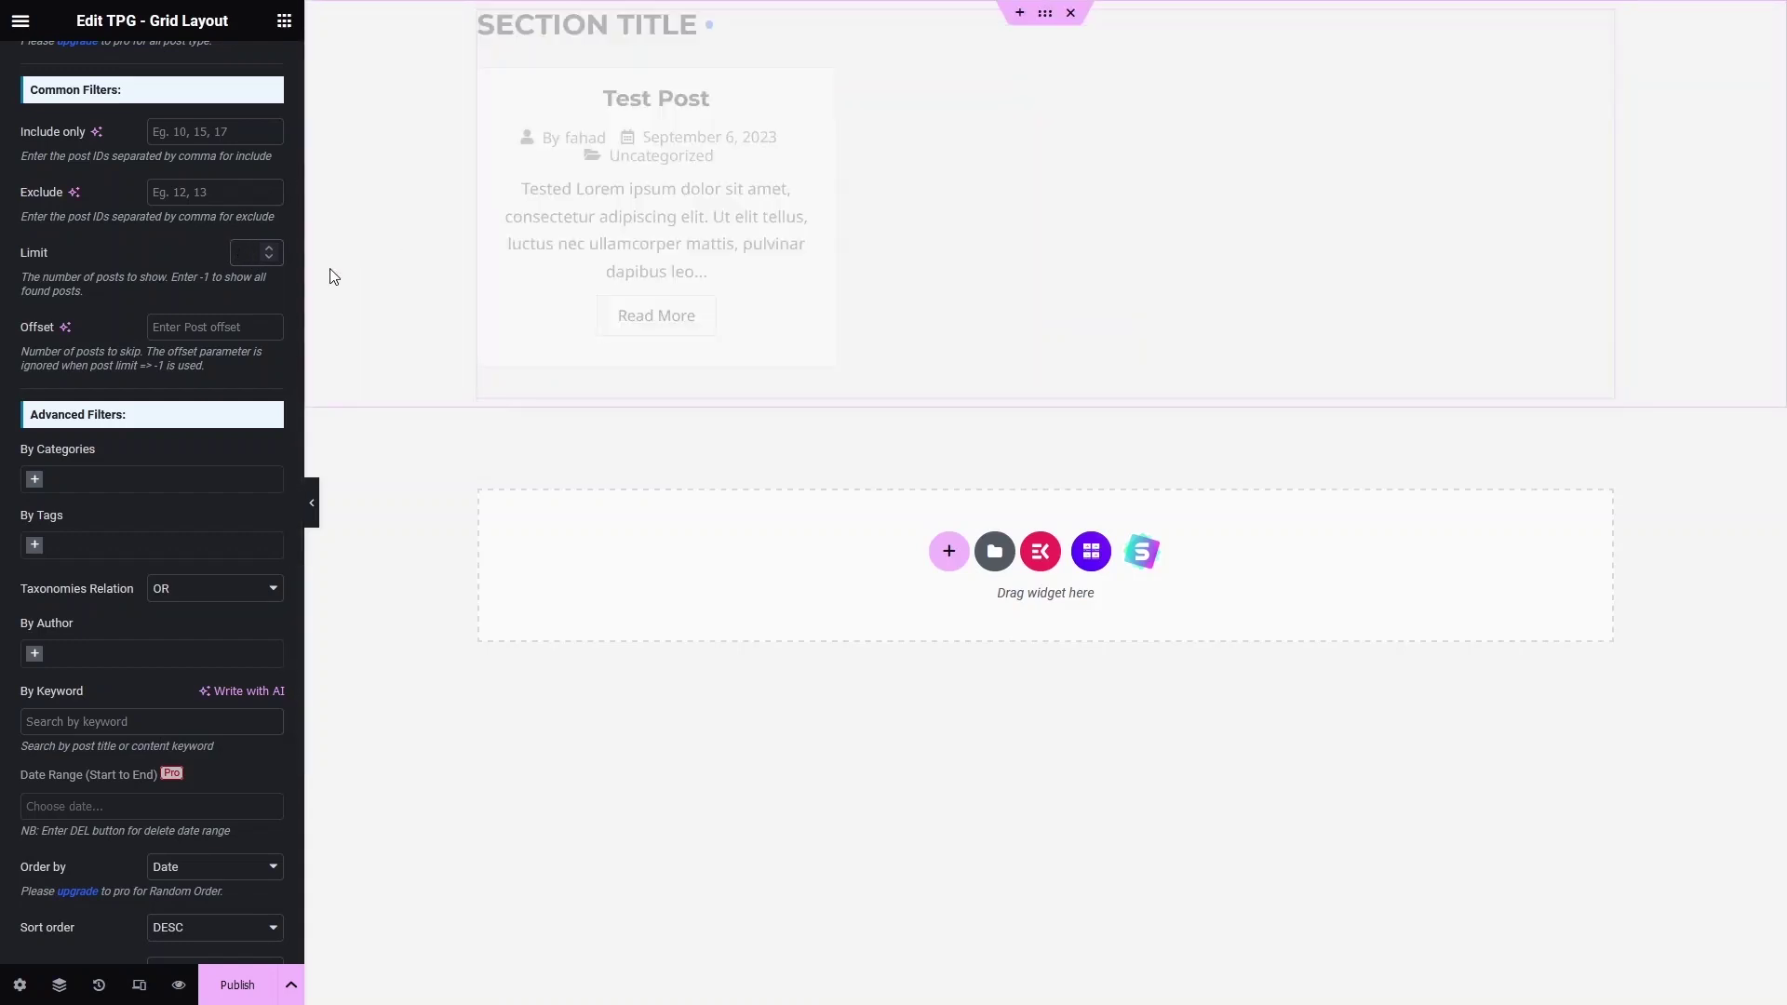
scroll(128, 374, down, 3)
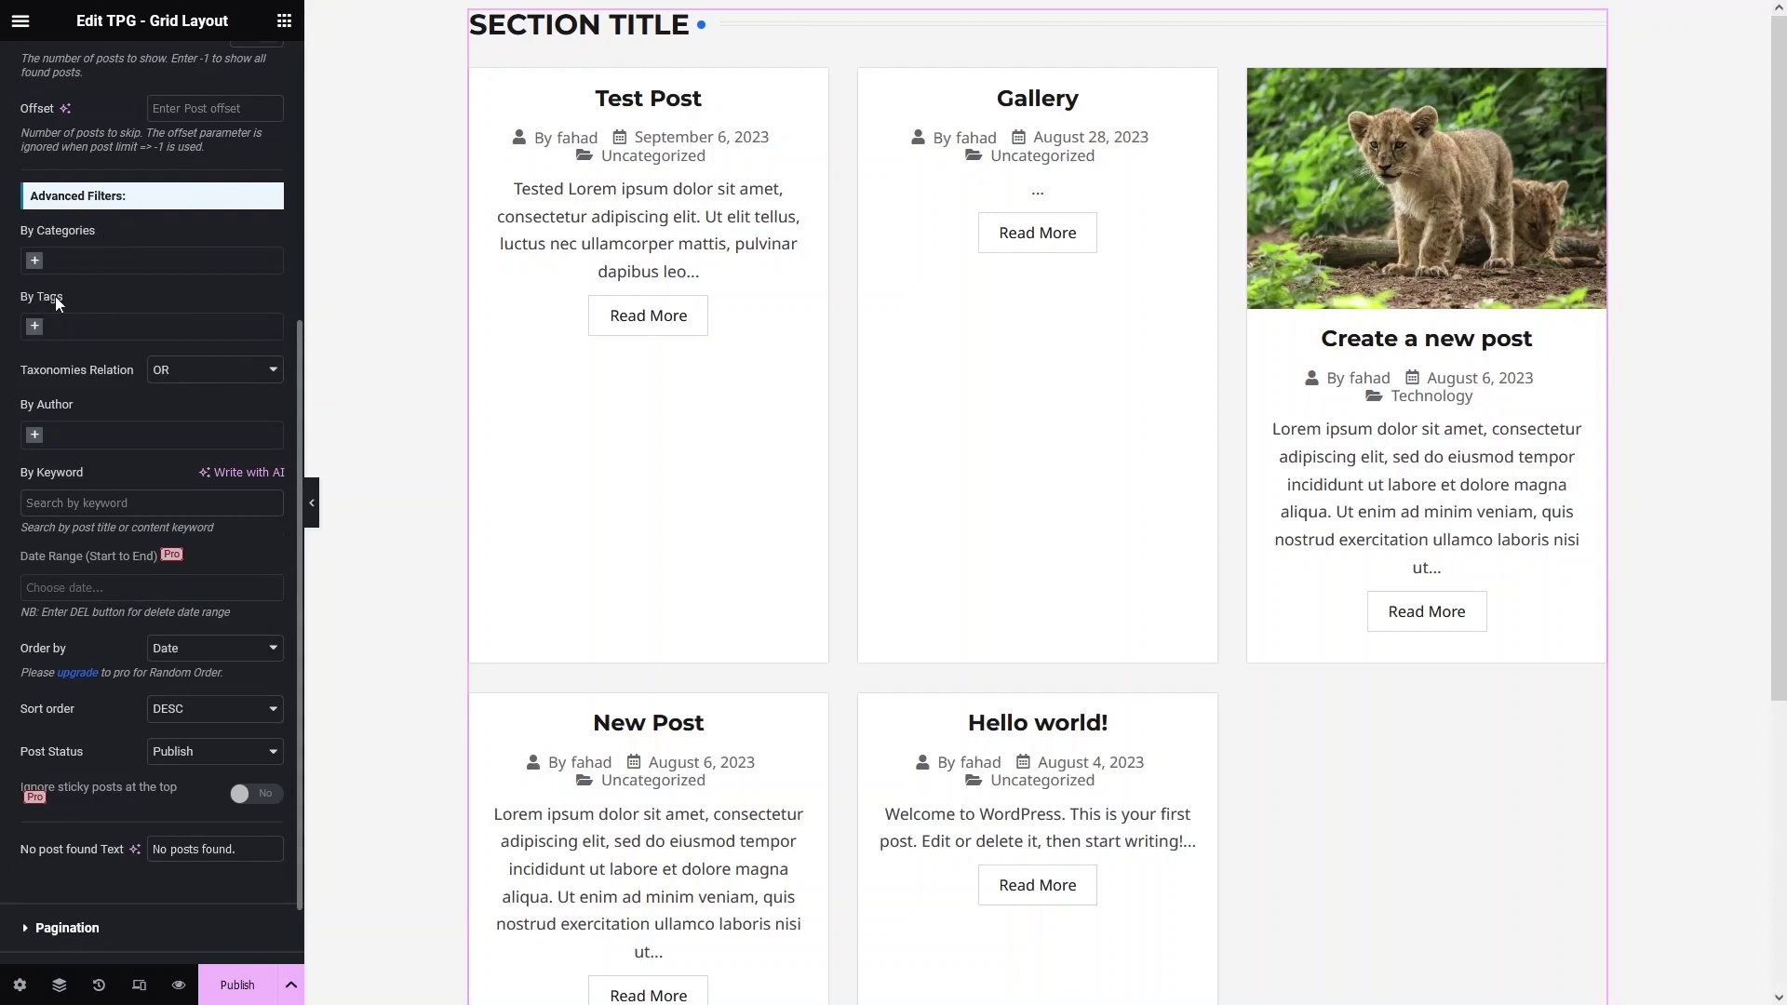
Step: Test filtering by the Technology category and the blog tag, then remove both filters
click(37, 263)
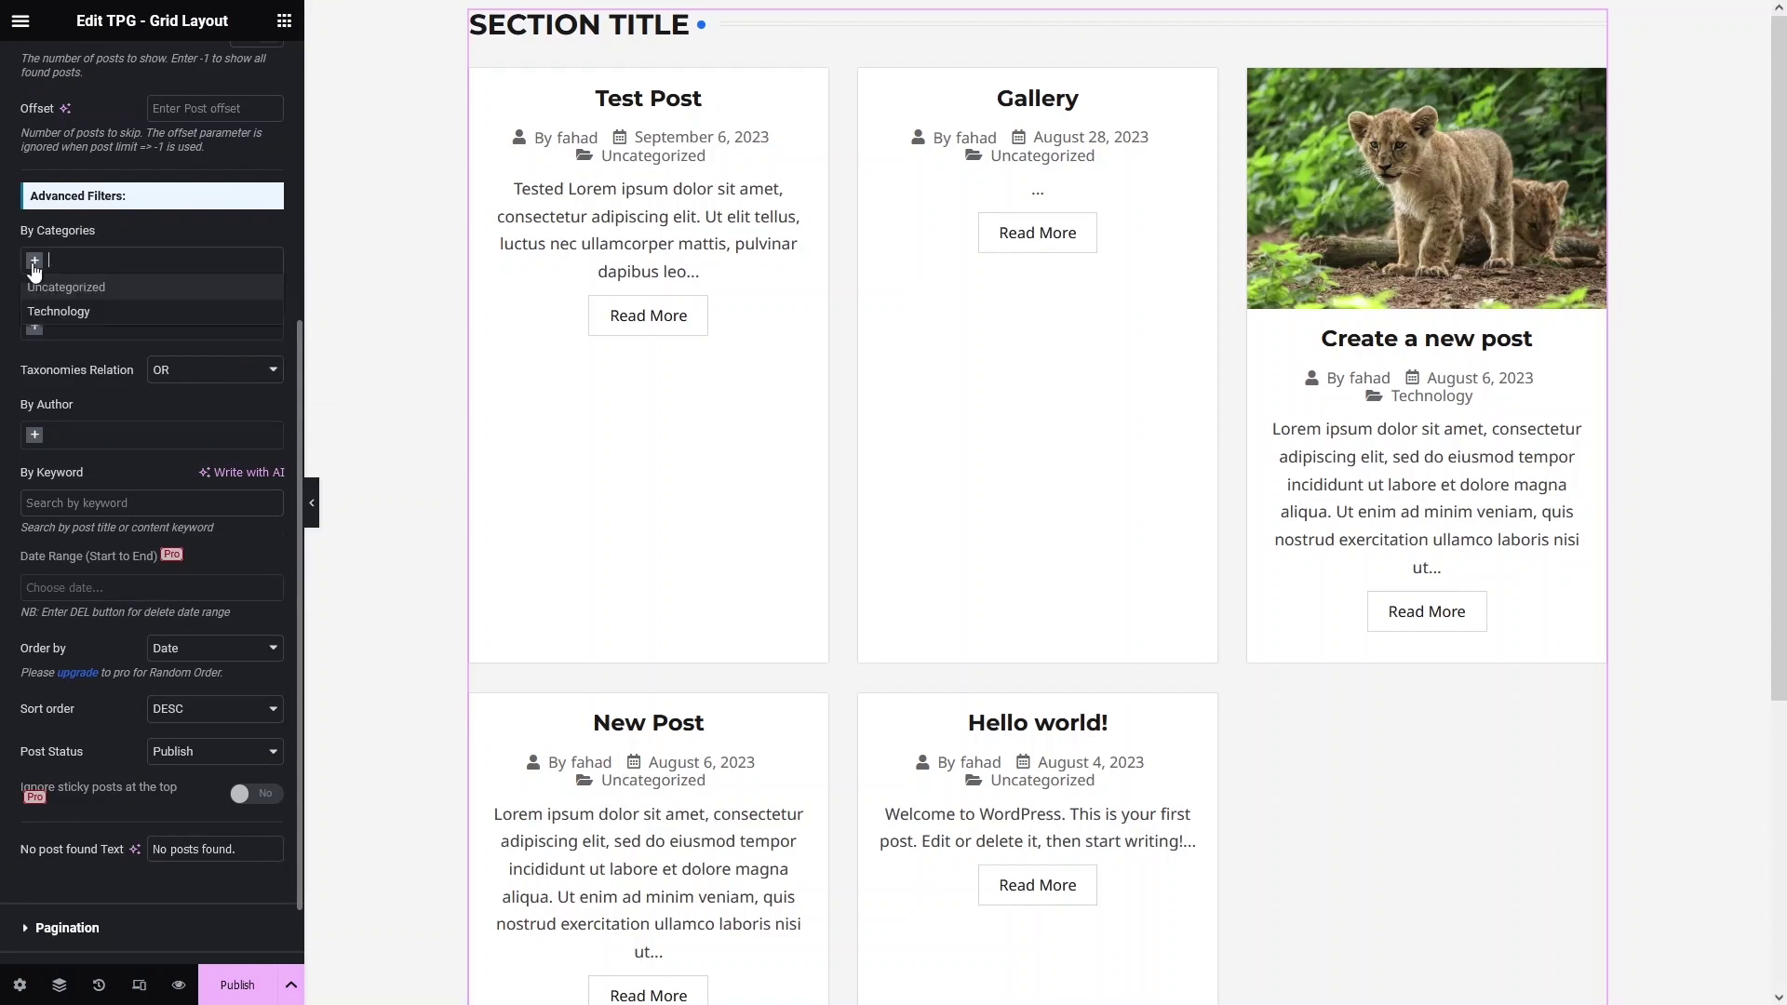
click(135, 313)
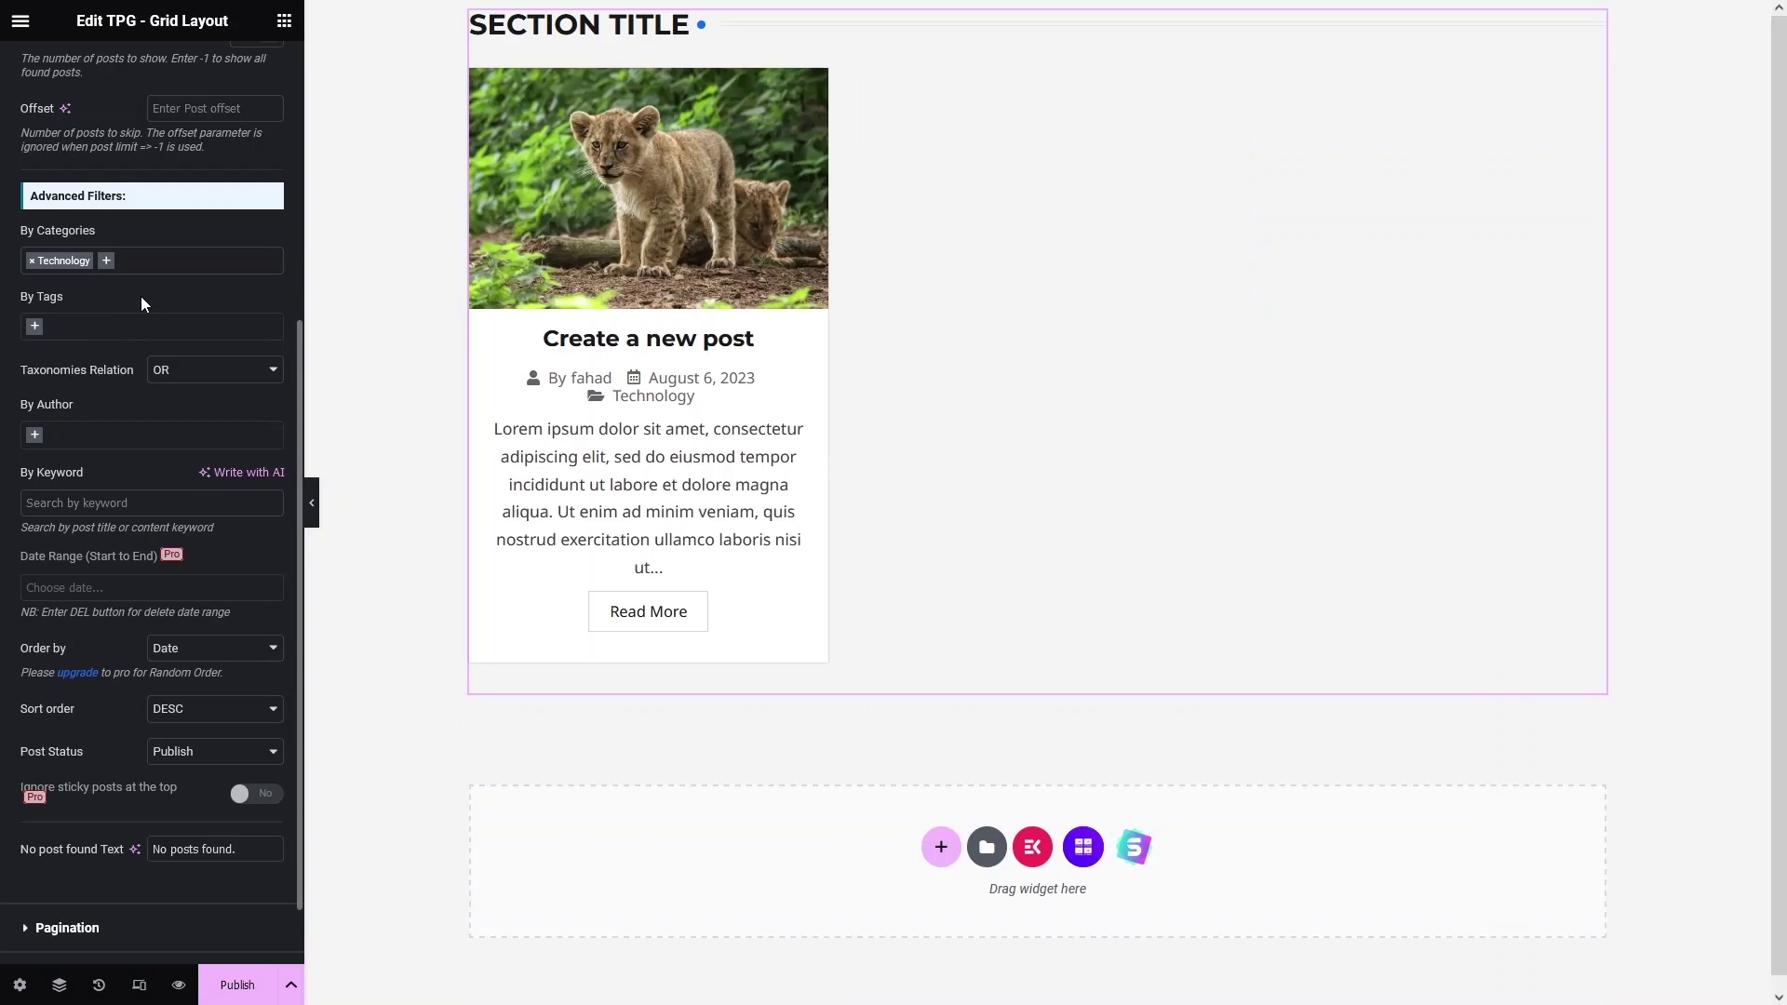
click(33, 260)
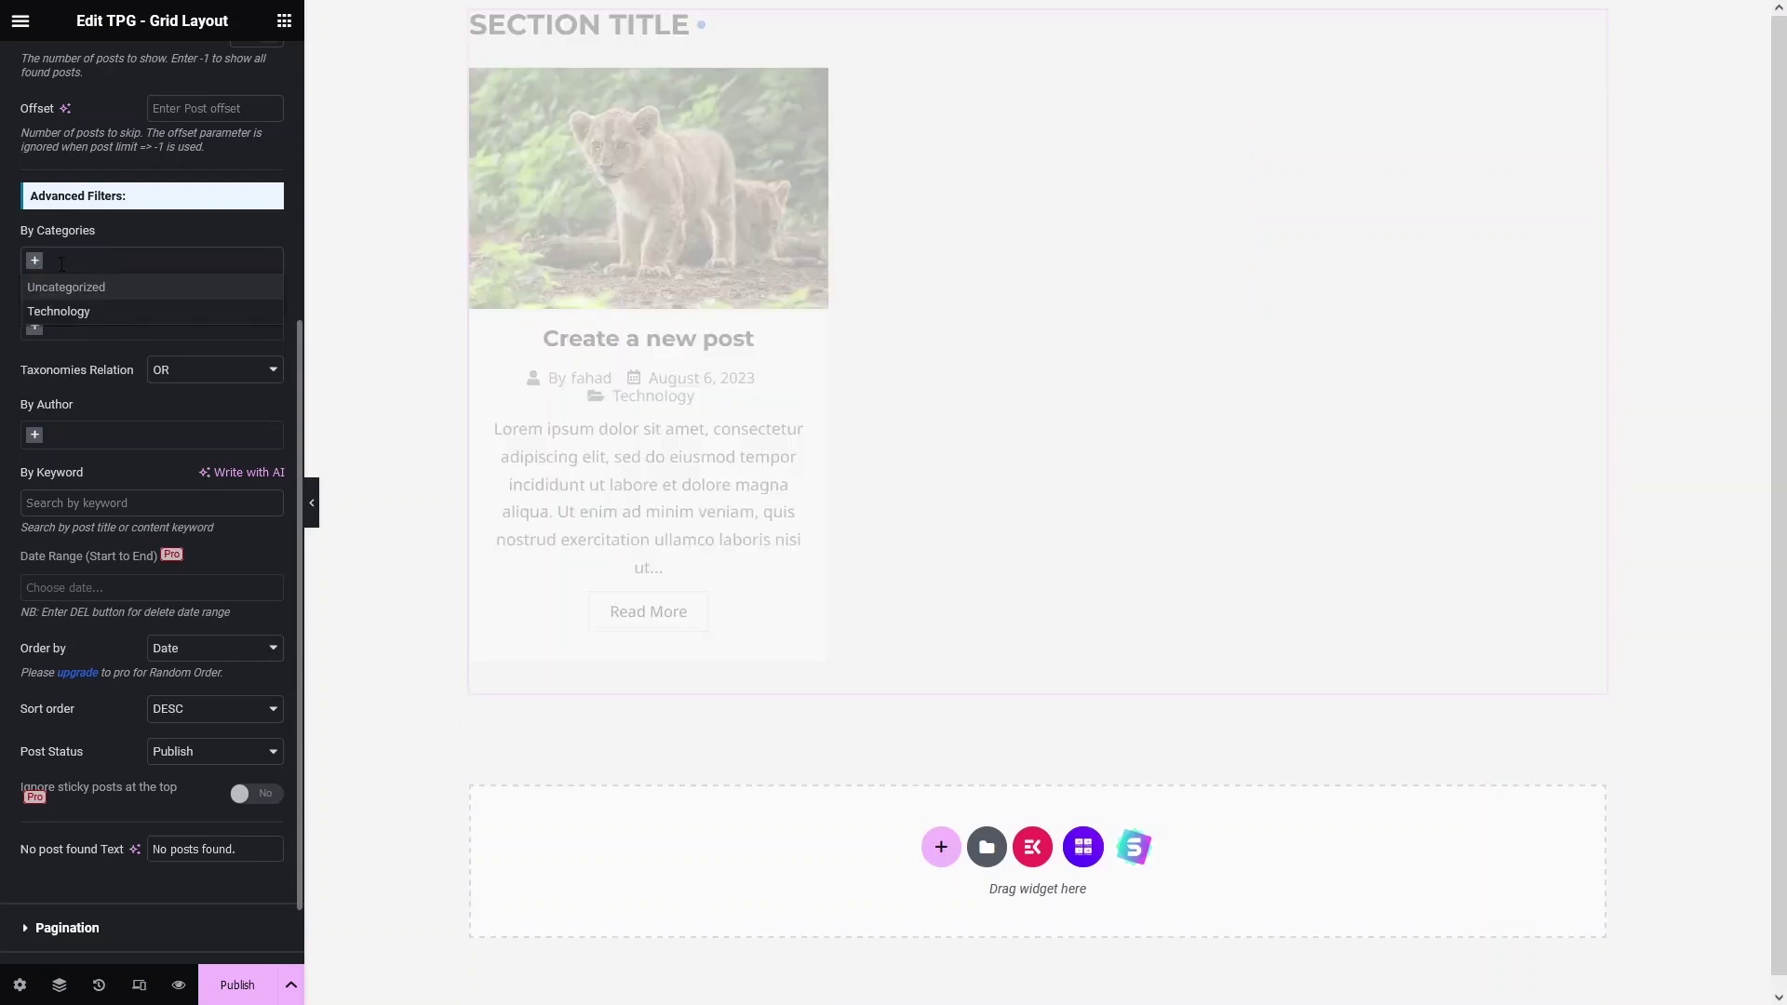
click(14, 285)
scroll(56, 258, down, 1)
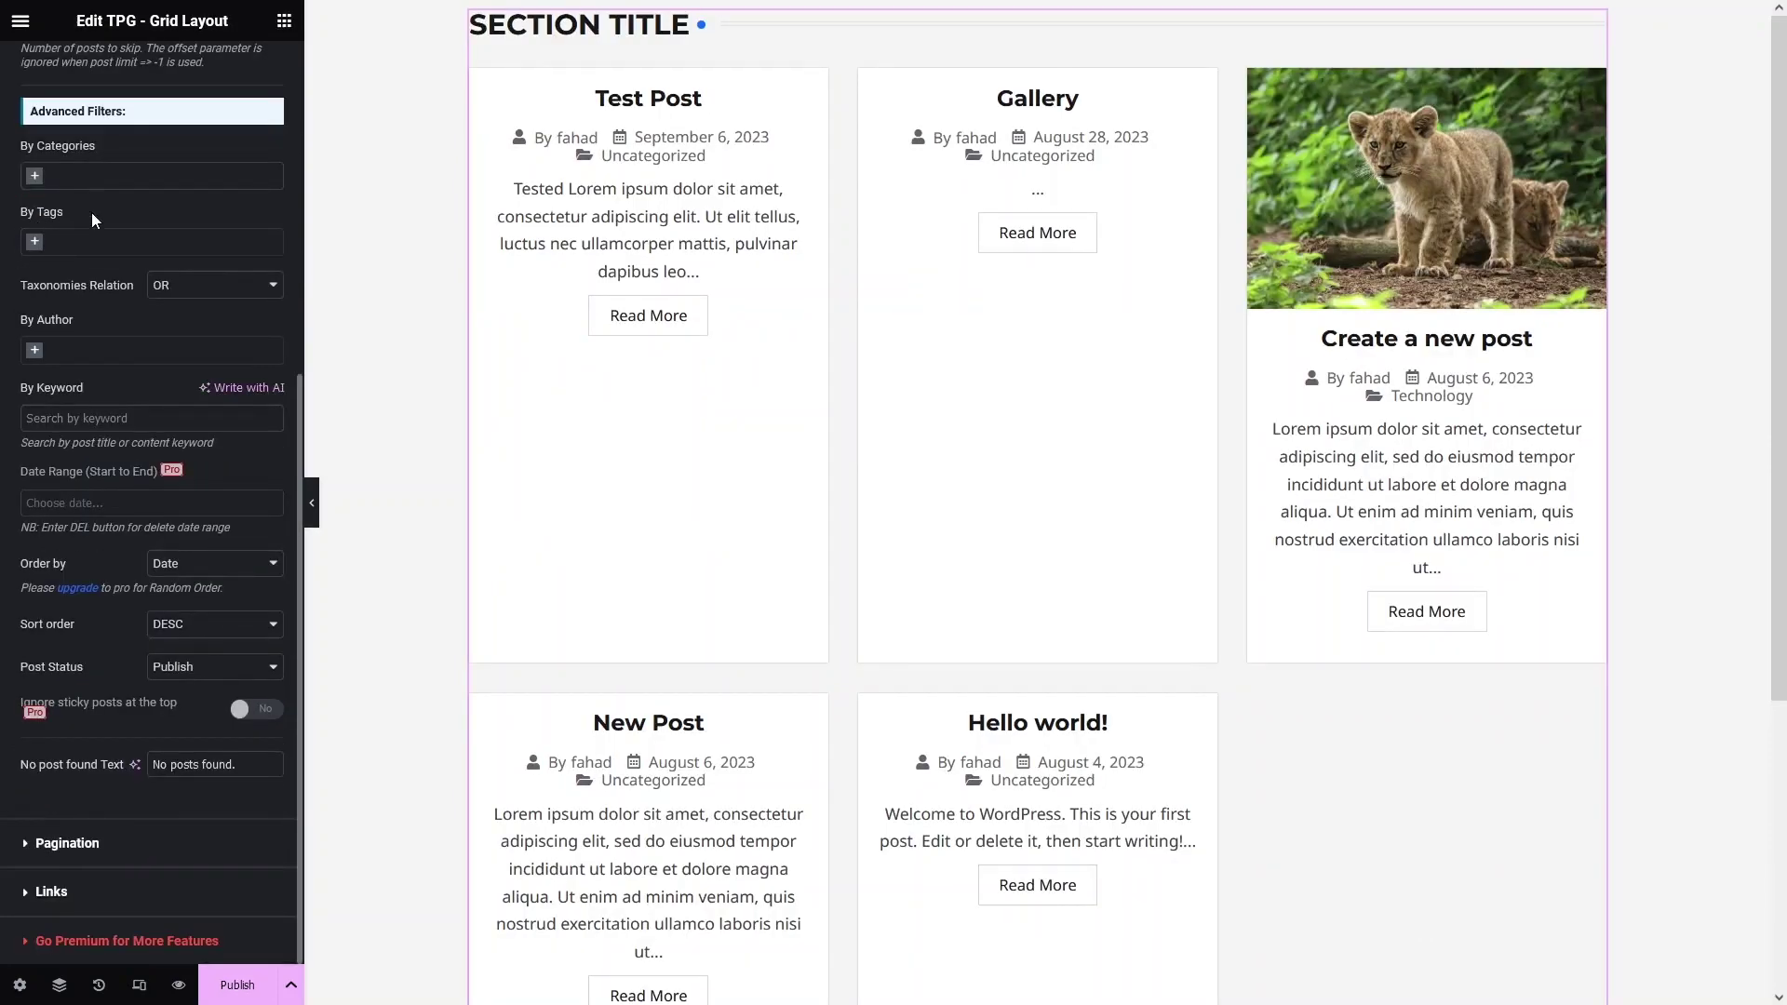
click(36, 244)
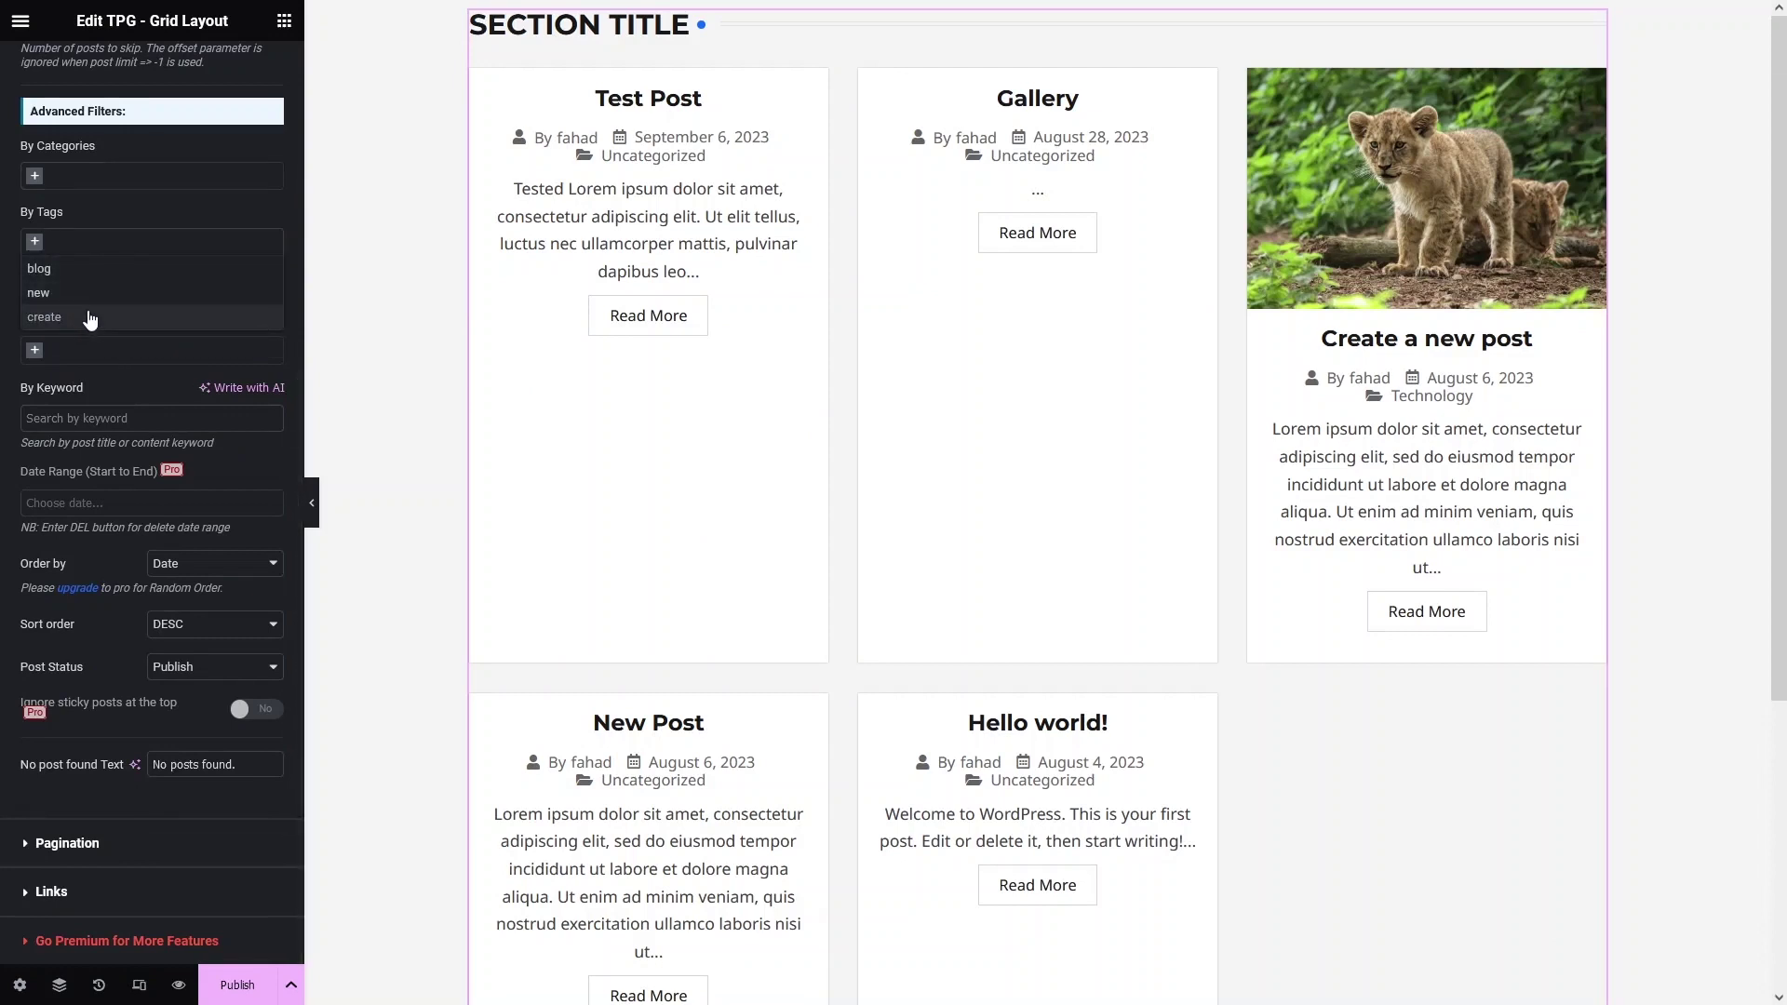
click(85, 270)
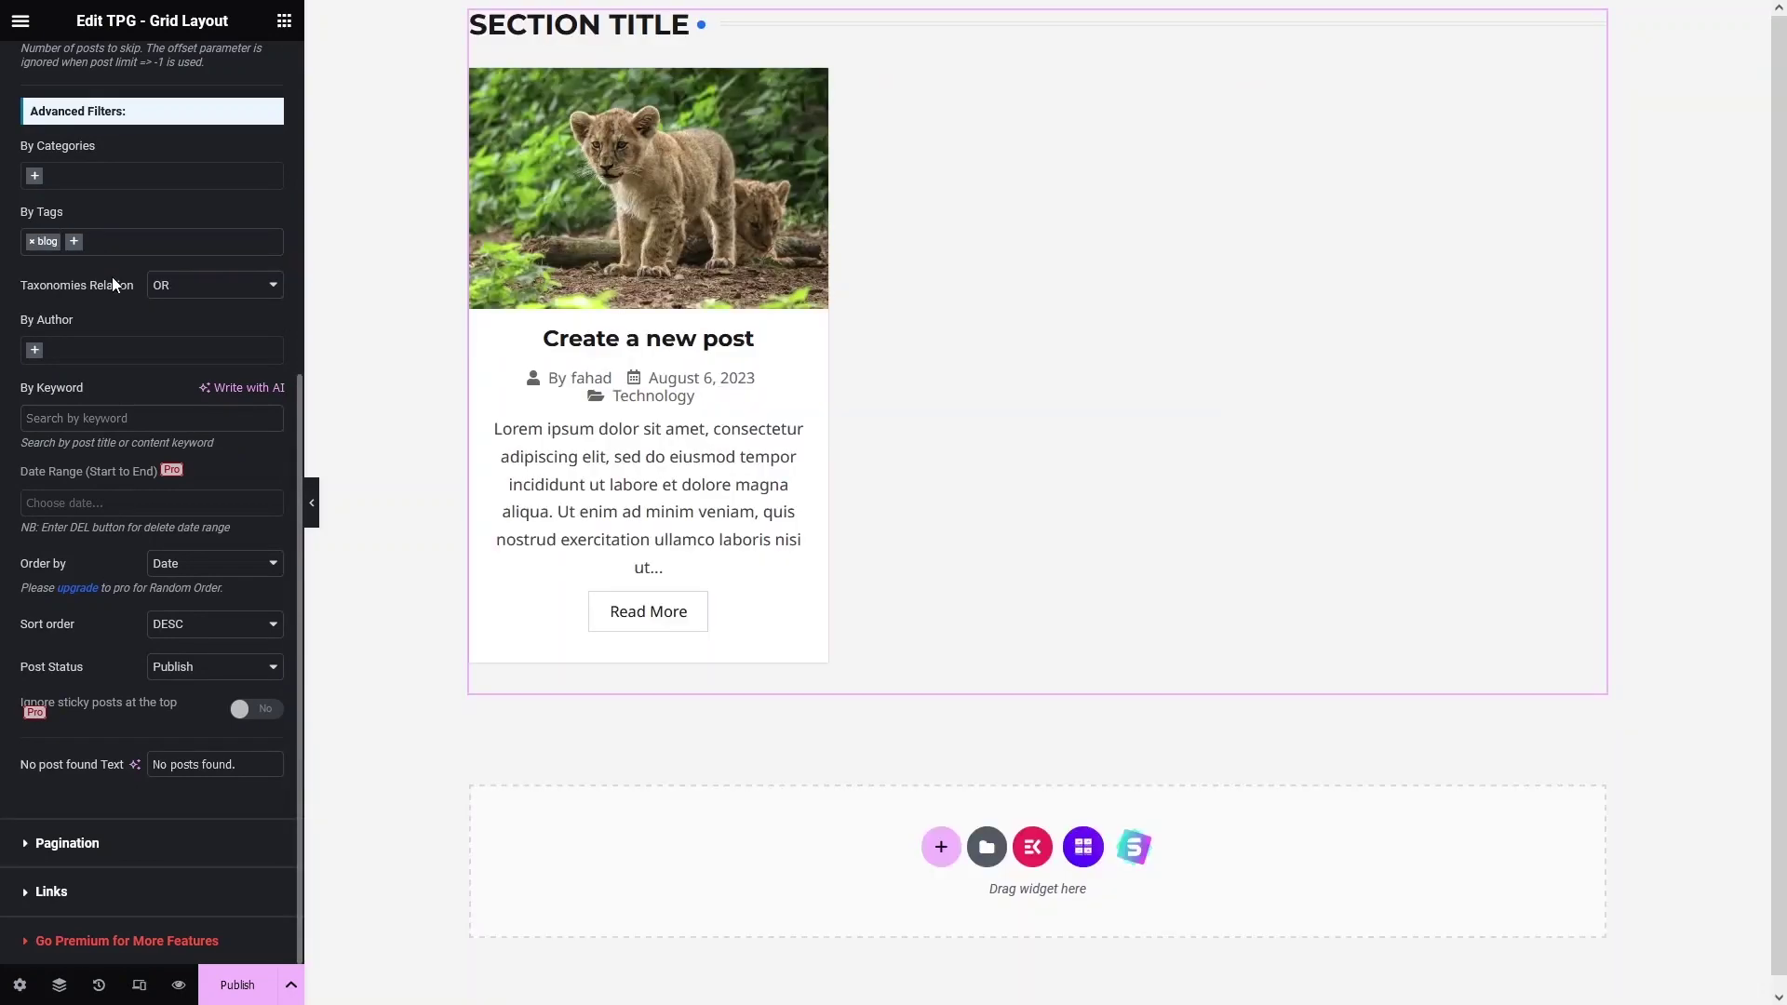
click(33, 241)
click(13, 333)
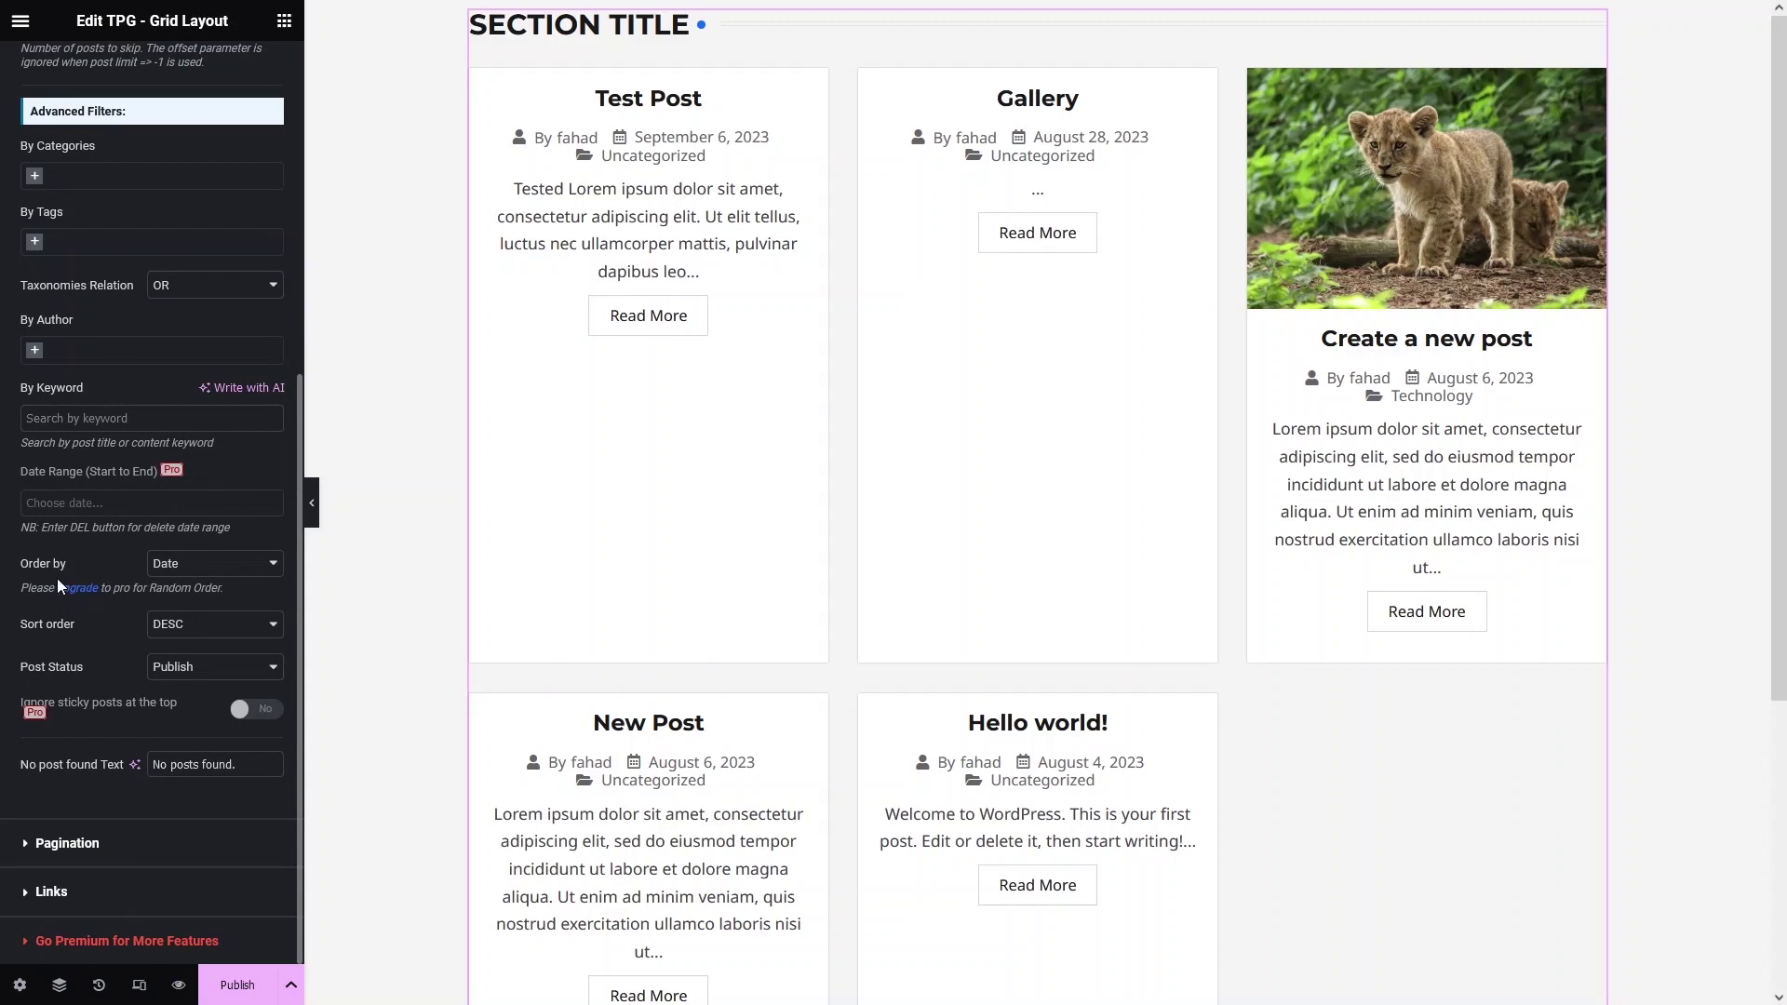
Step: Keep ordering by Date in DESC order and expand the Pagination settings
click(242, 564)
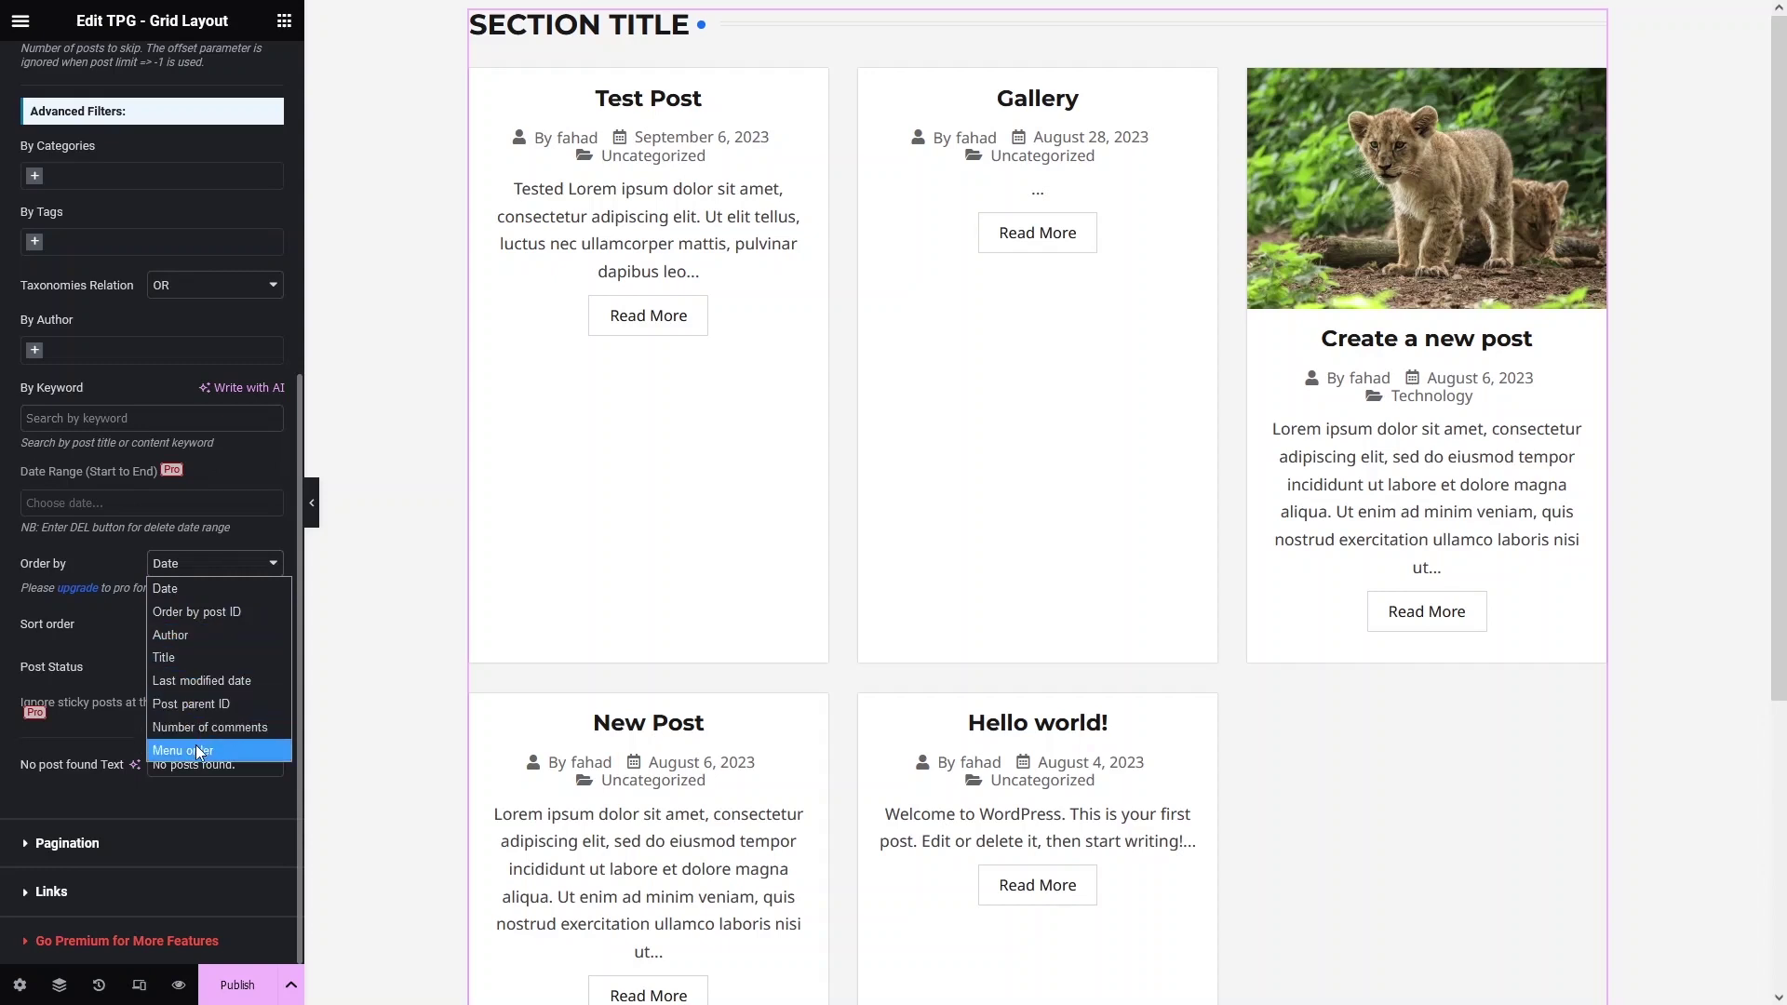
click(84, 612)
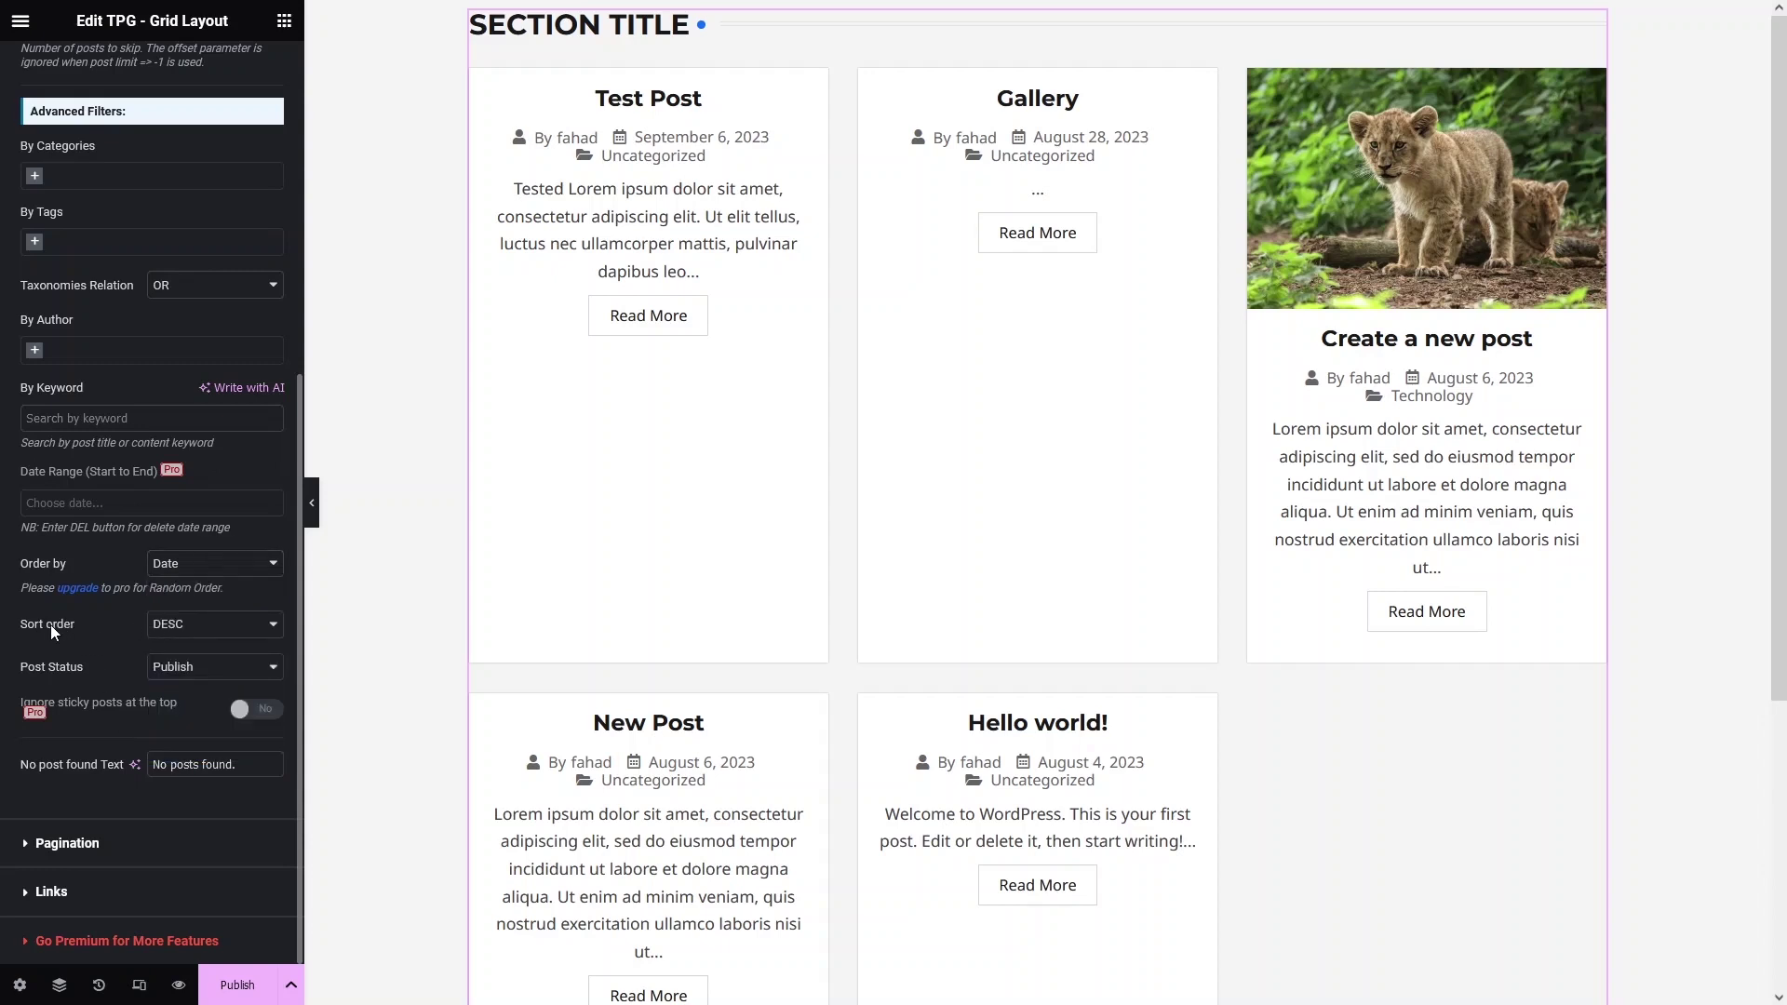
click(211, 625)
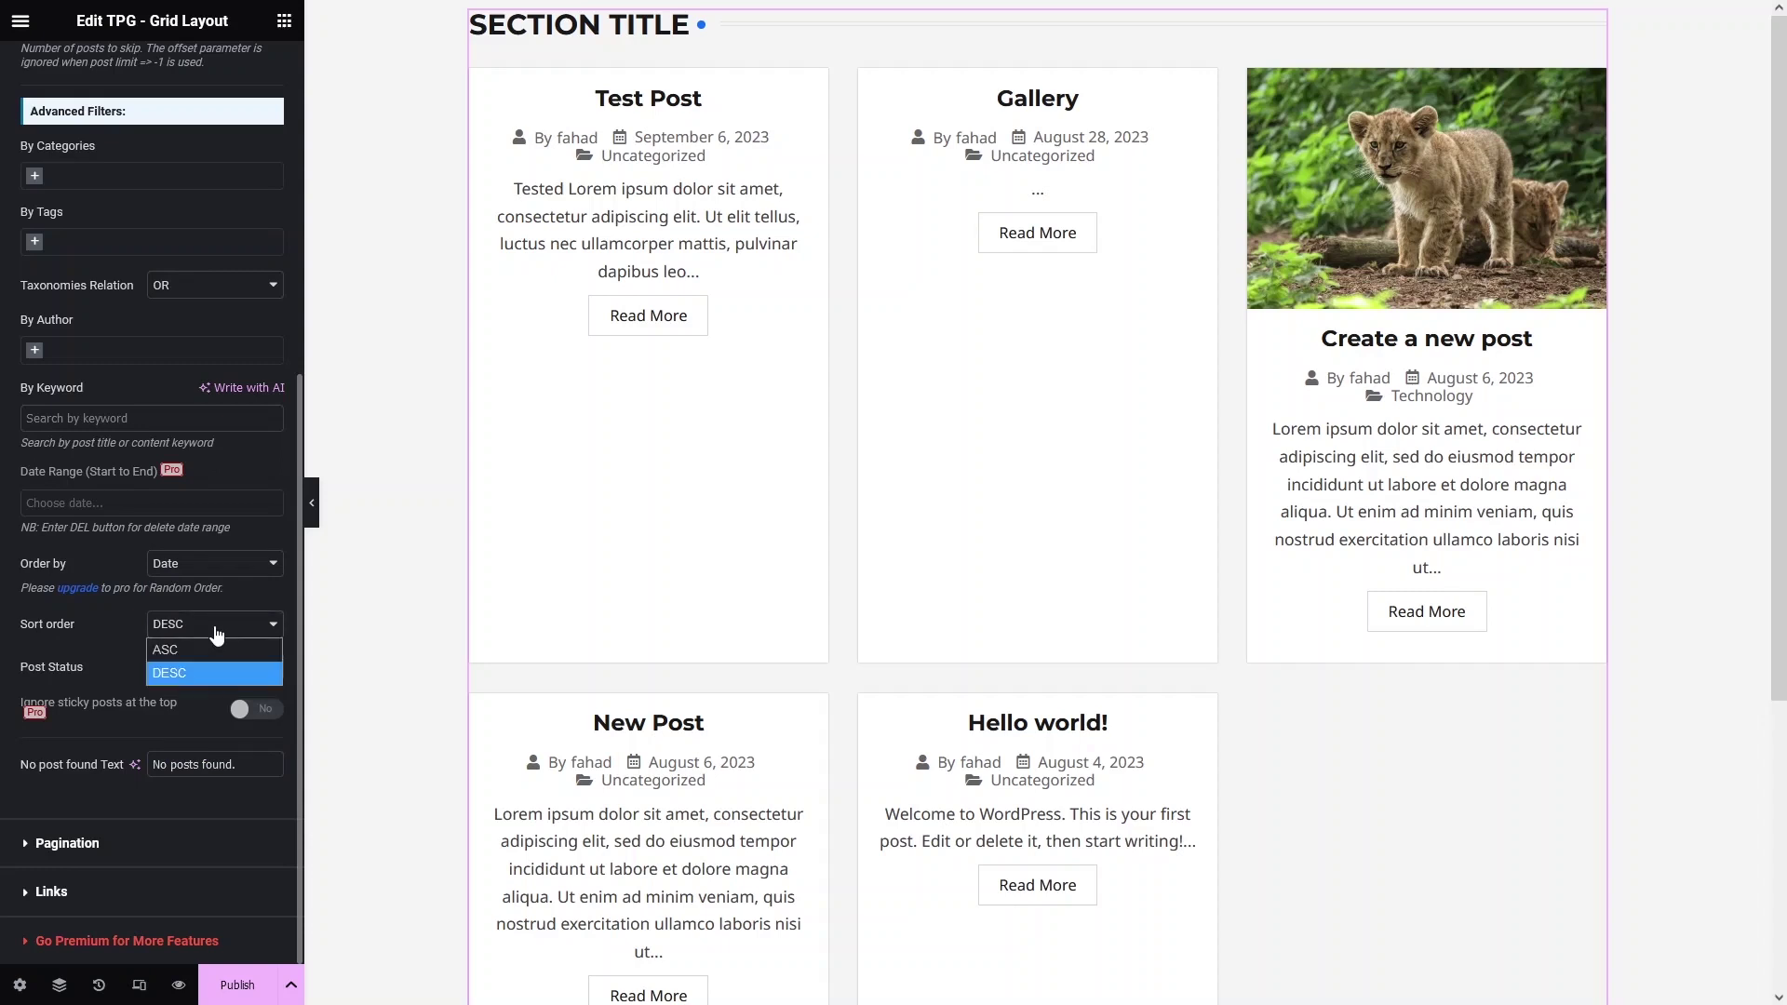
click(93, 610)
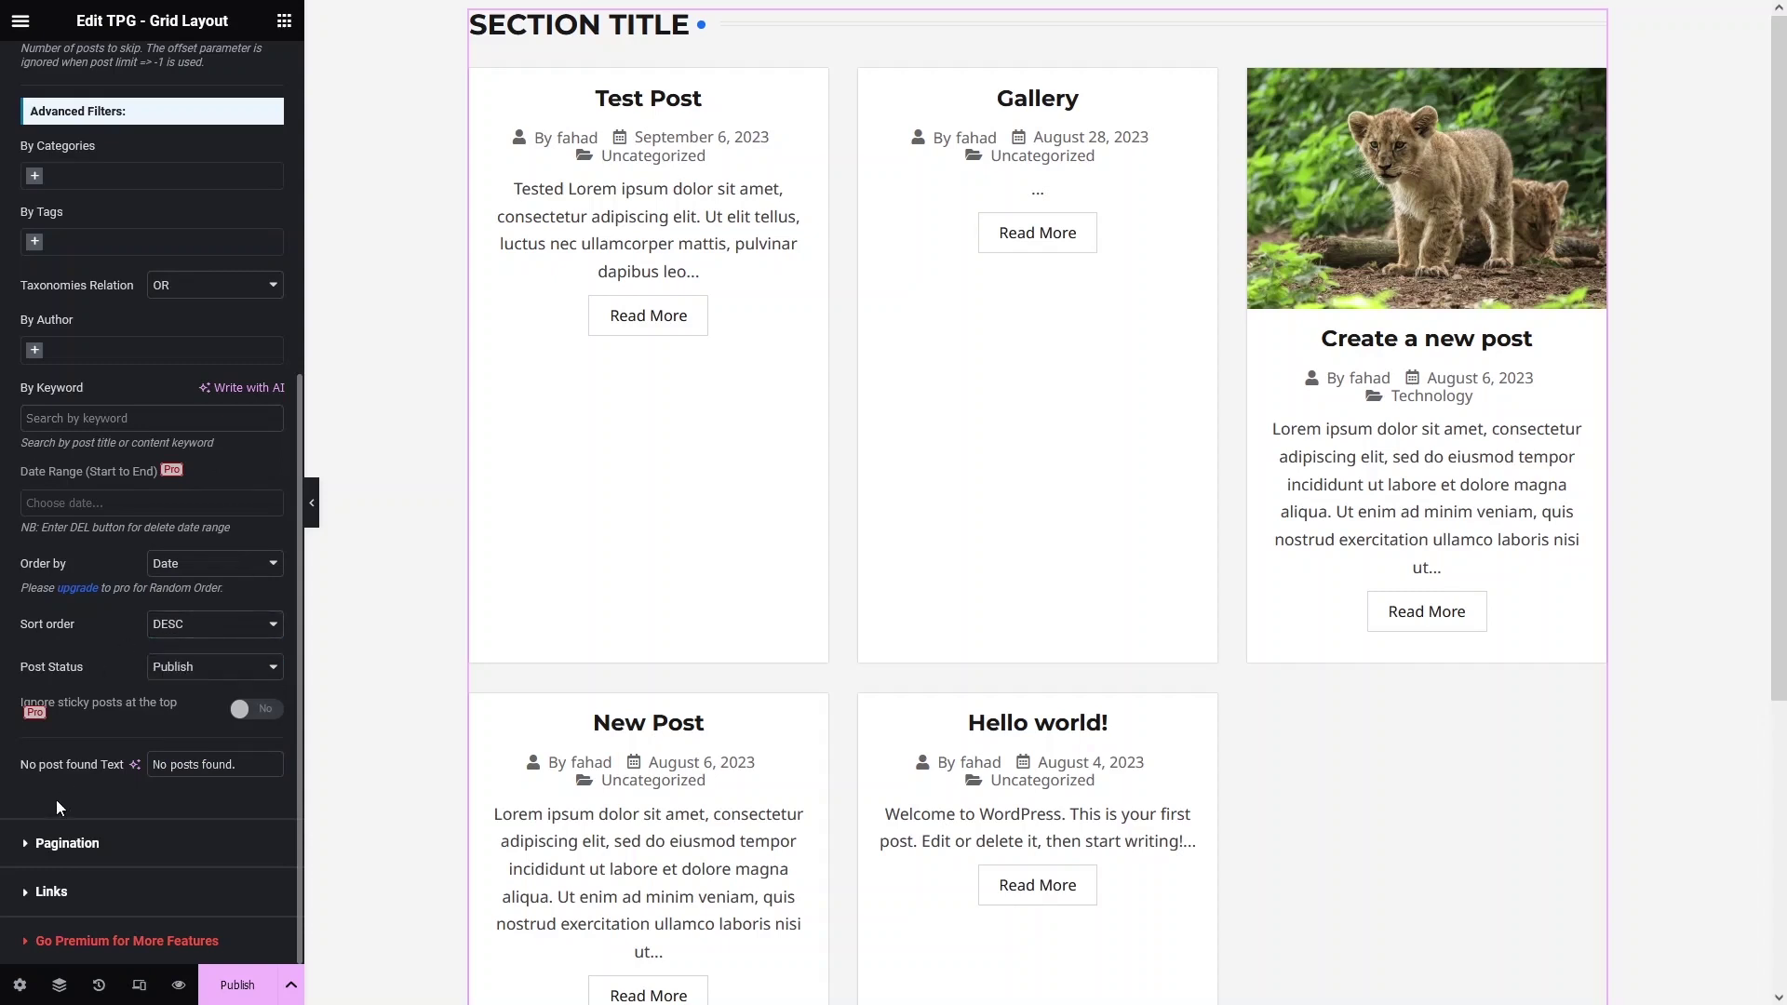
click(67, 845)
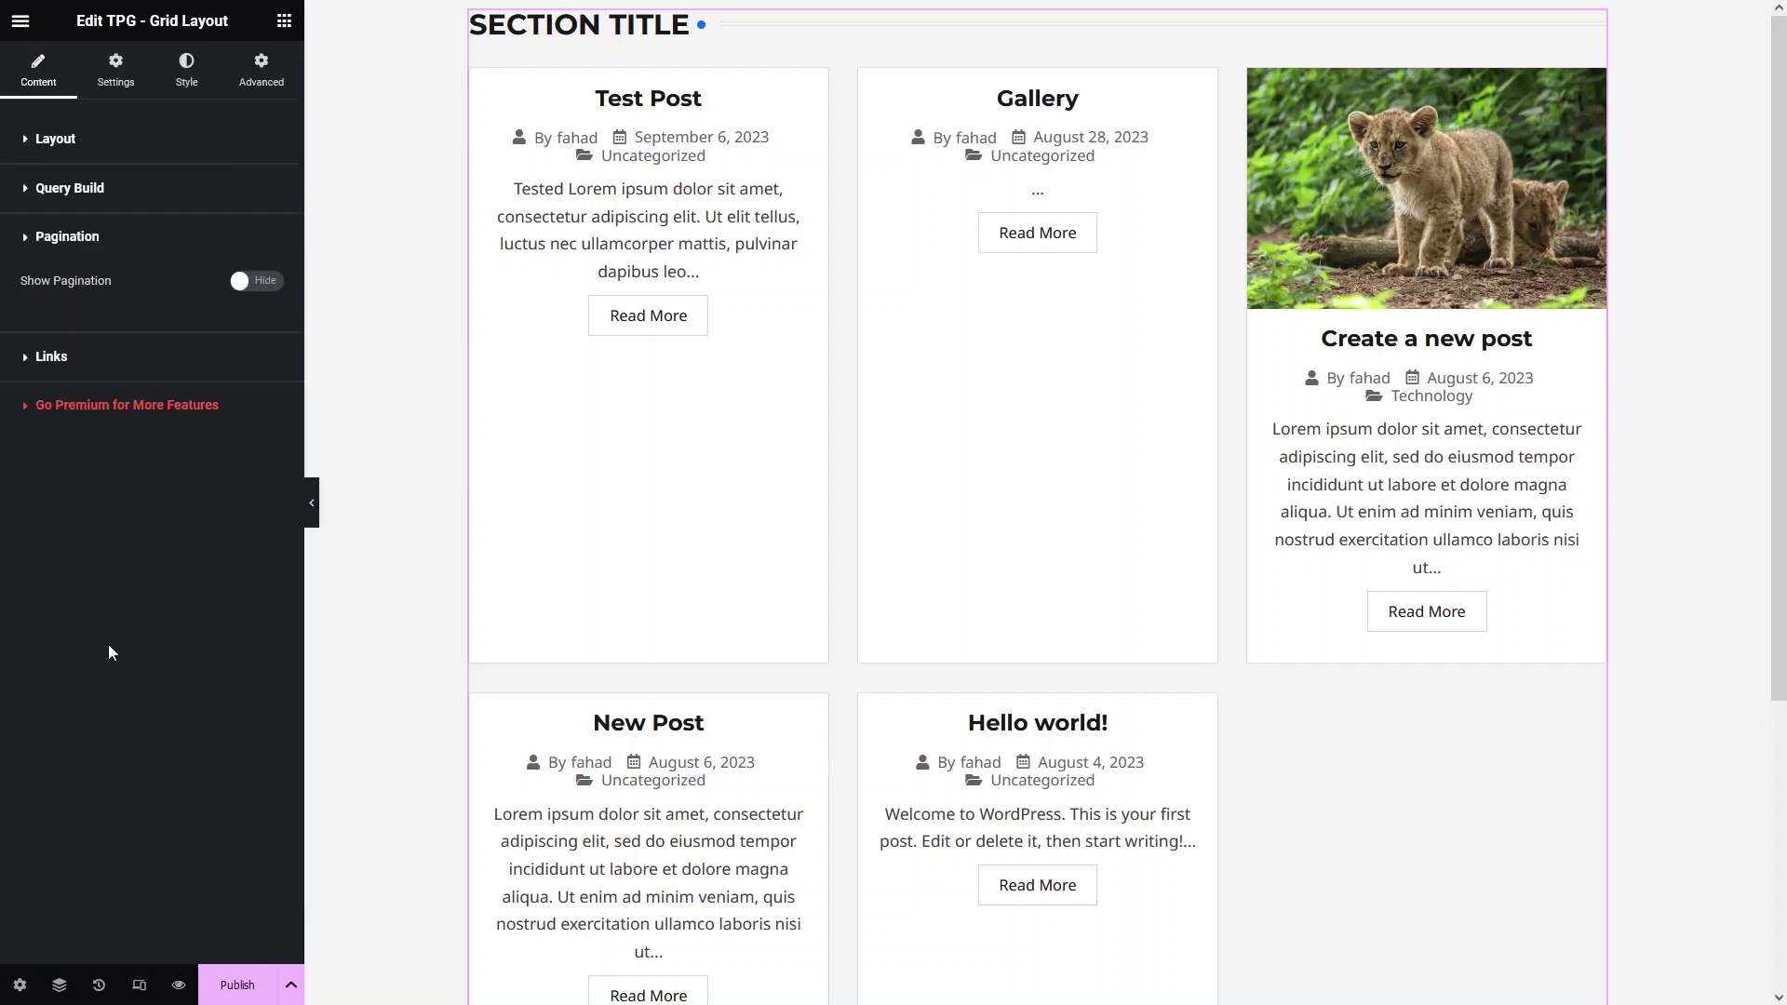
Step: Try pagination at 3 posts per page, switch it back off, then show the post link options
click(244, 283)
click(266, 283)
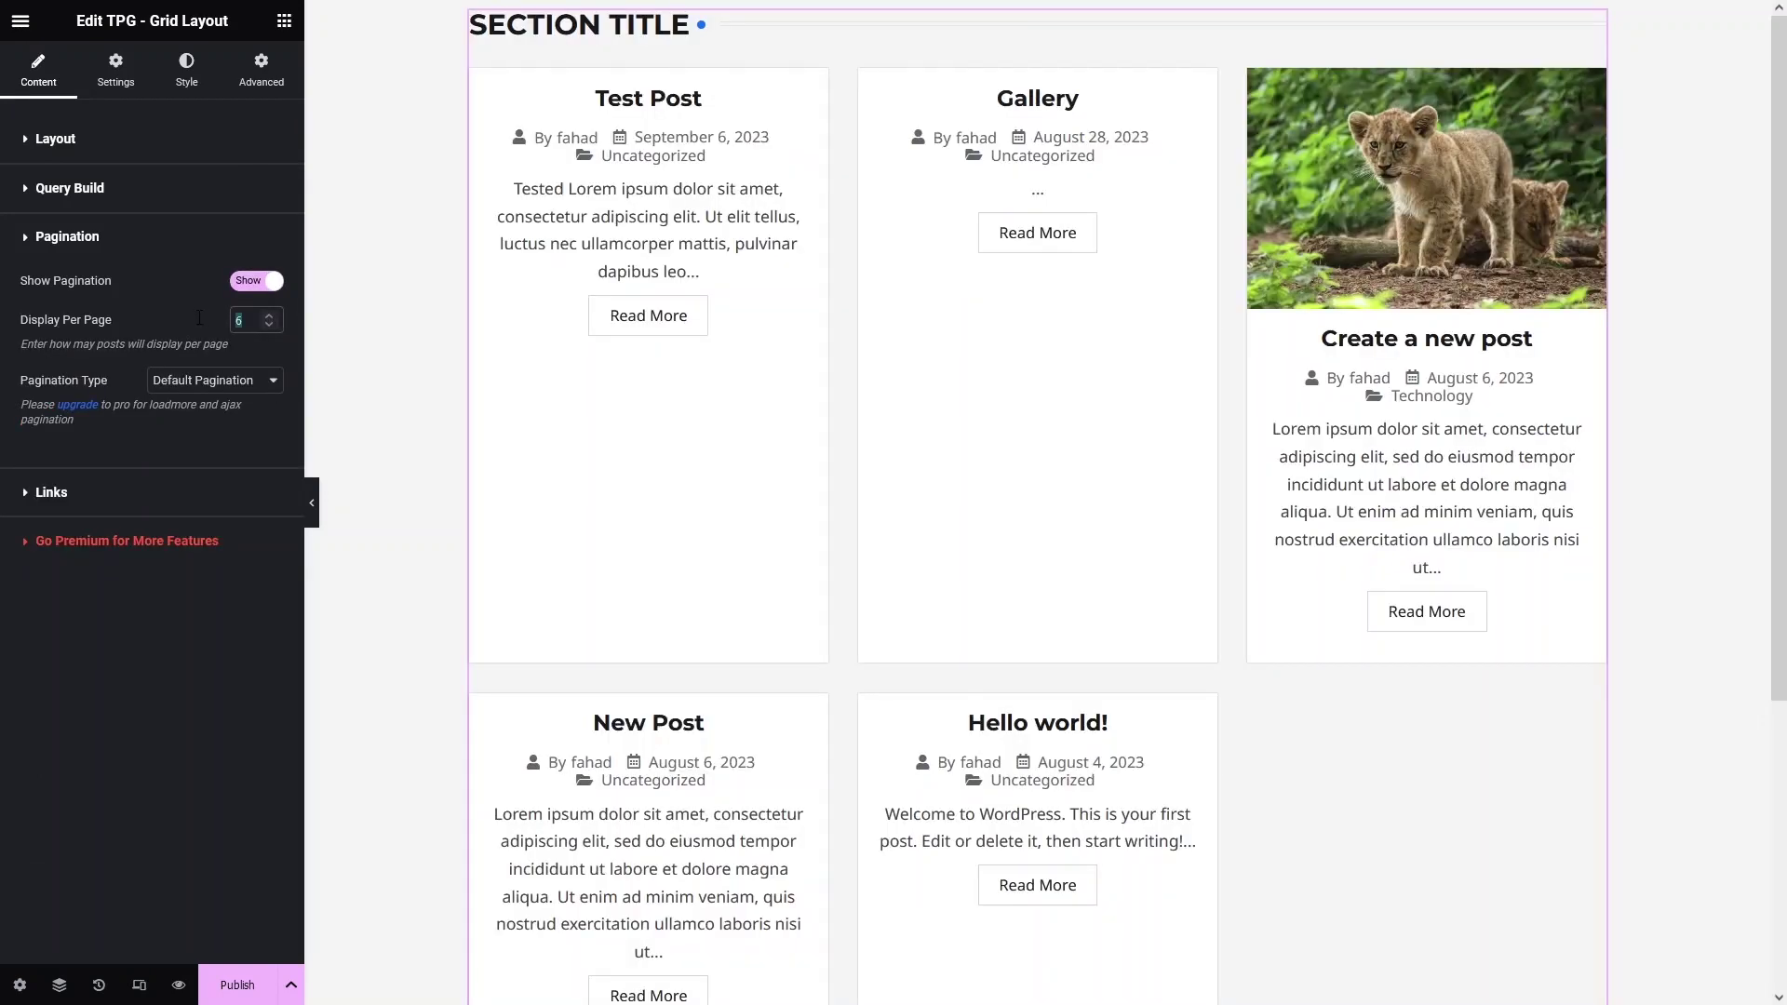
text(3)
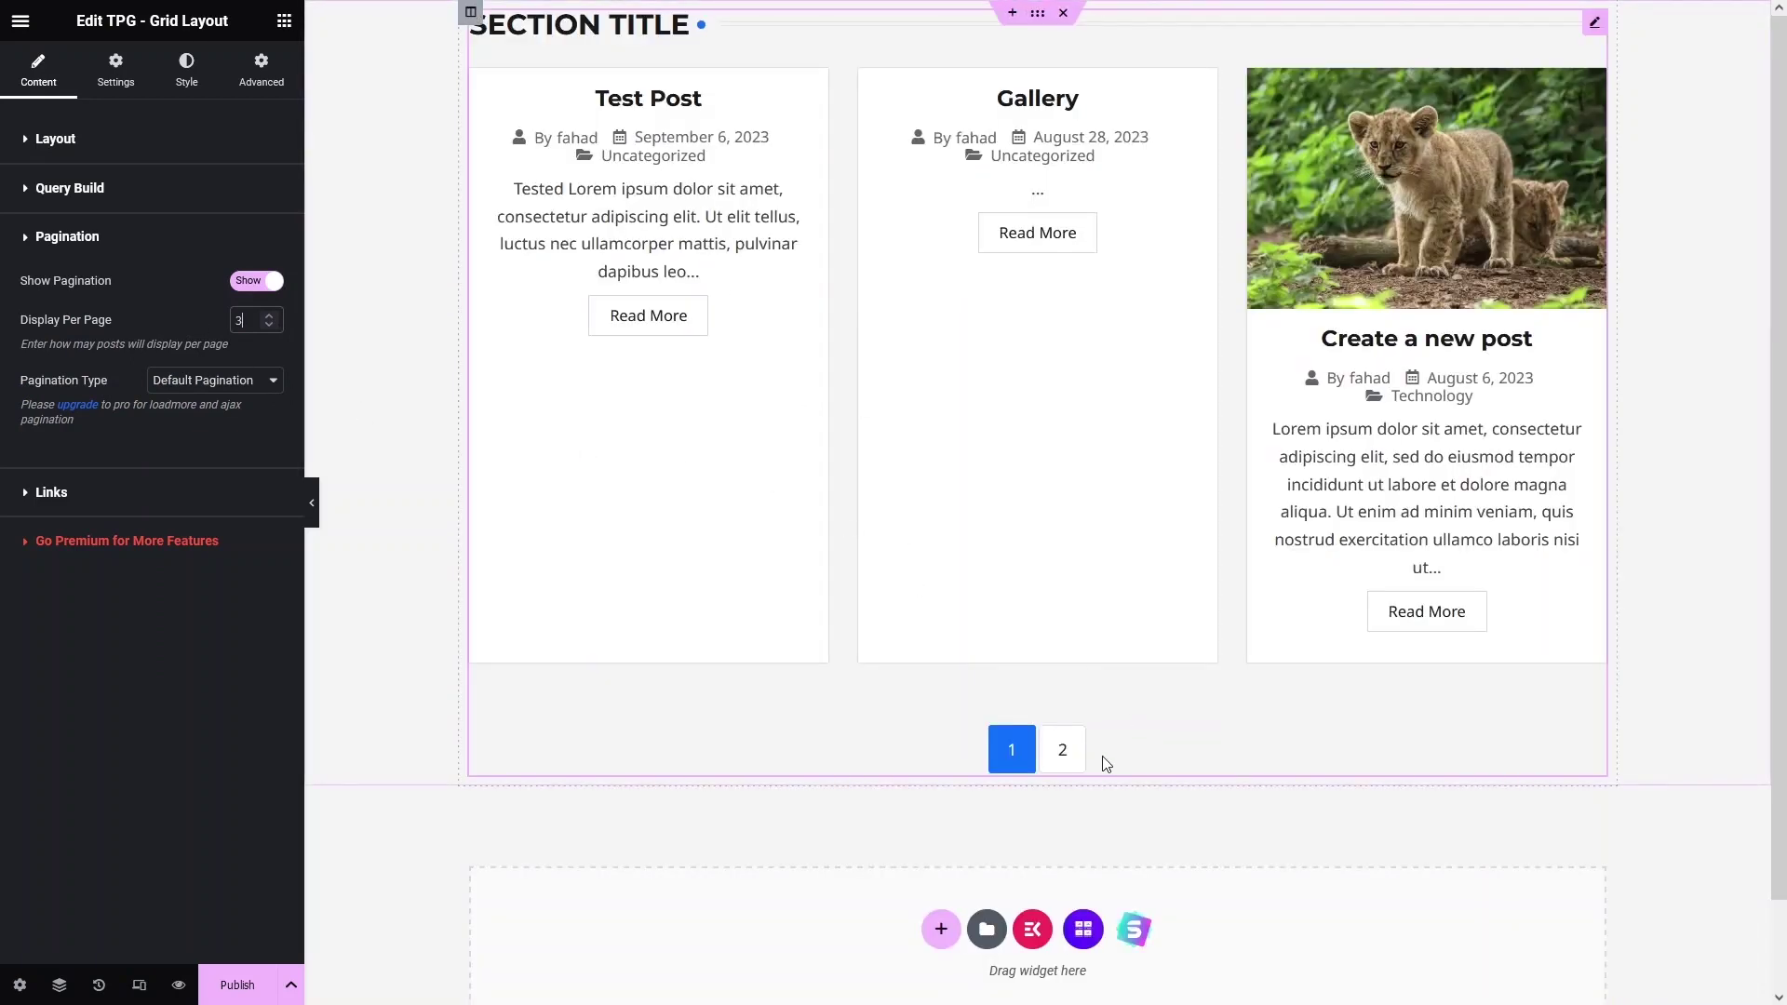
click(252, 290)
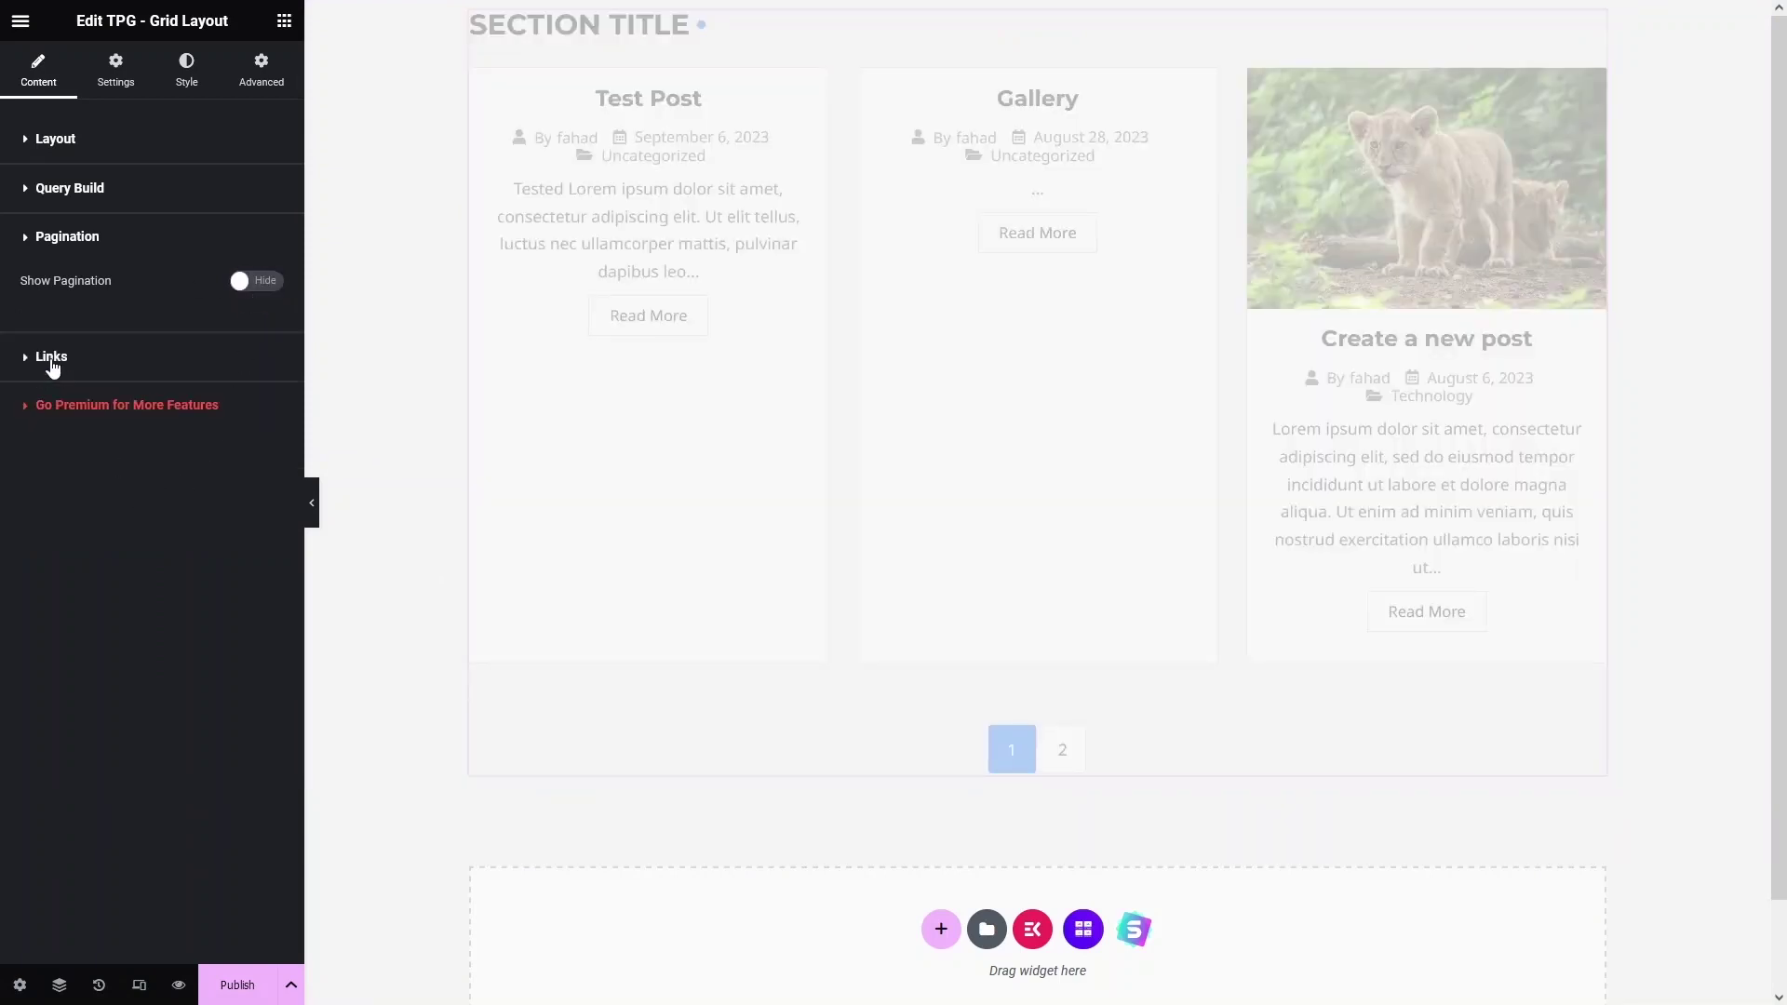
click(51, 361)
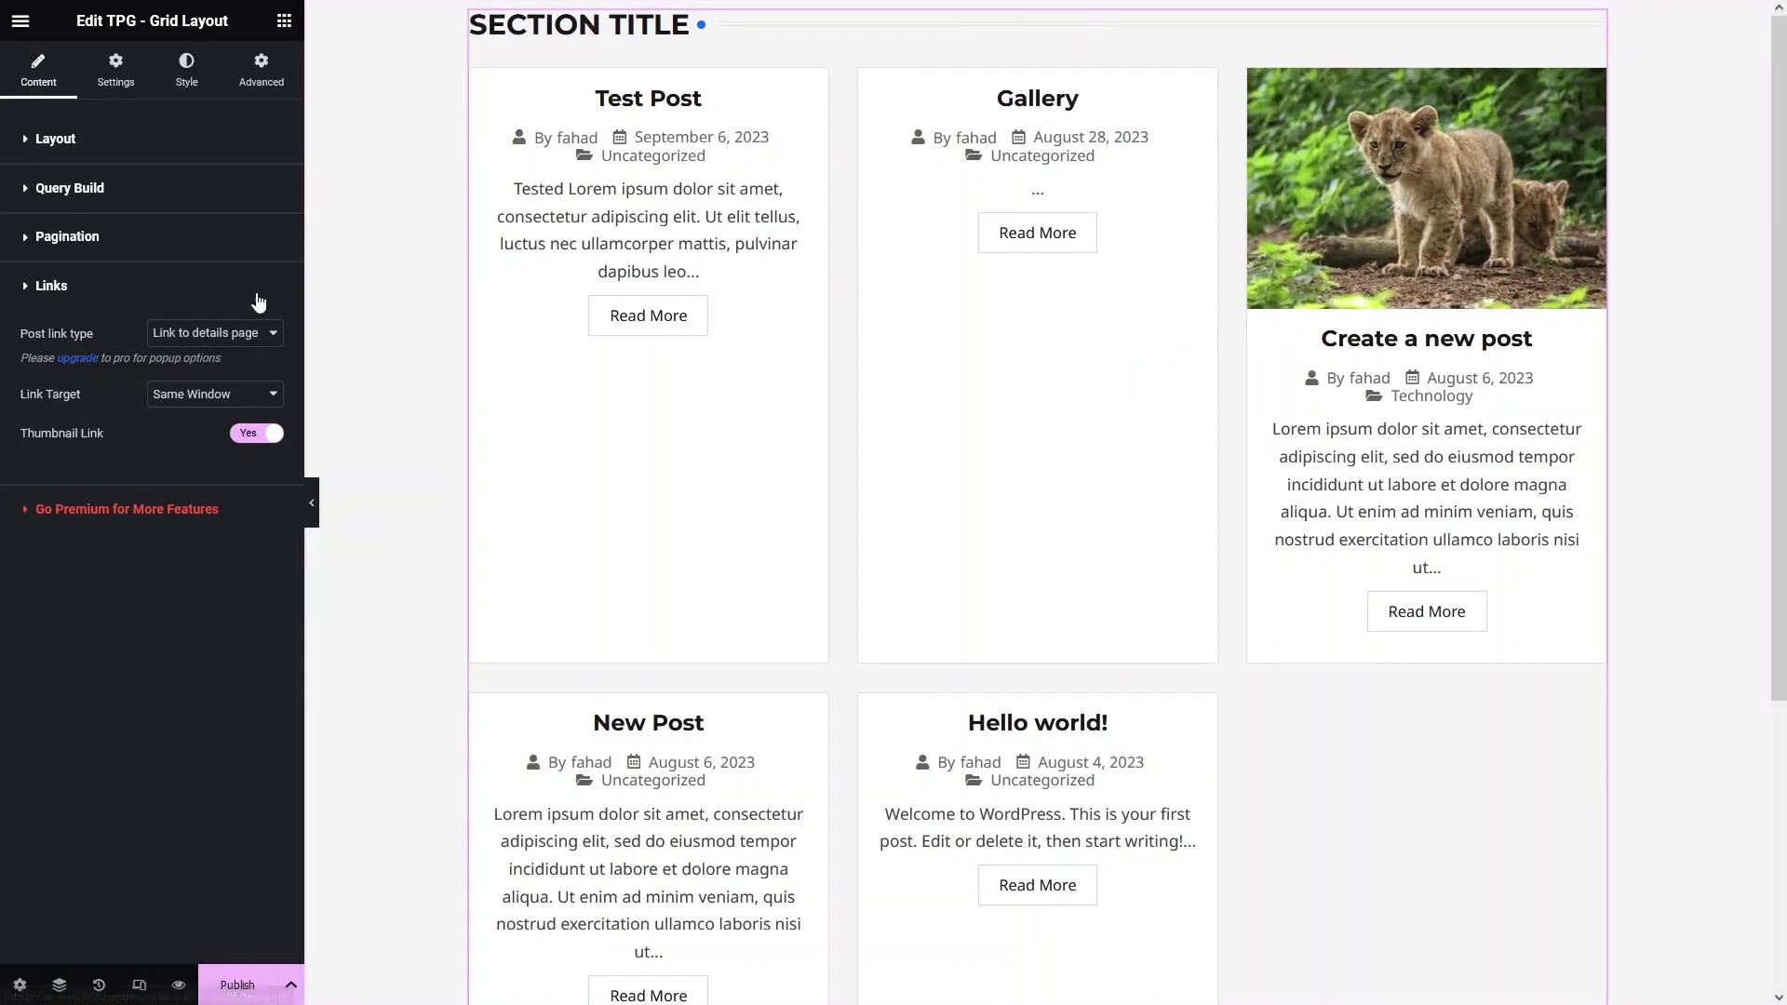
Step: Keep posts linking to their details page, opening in the Same Window
click(271, 337)
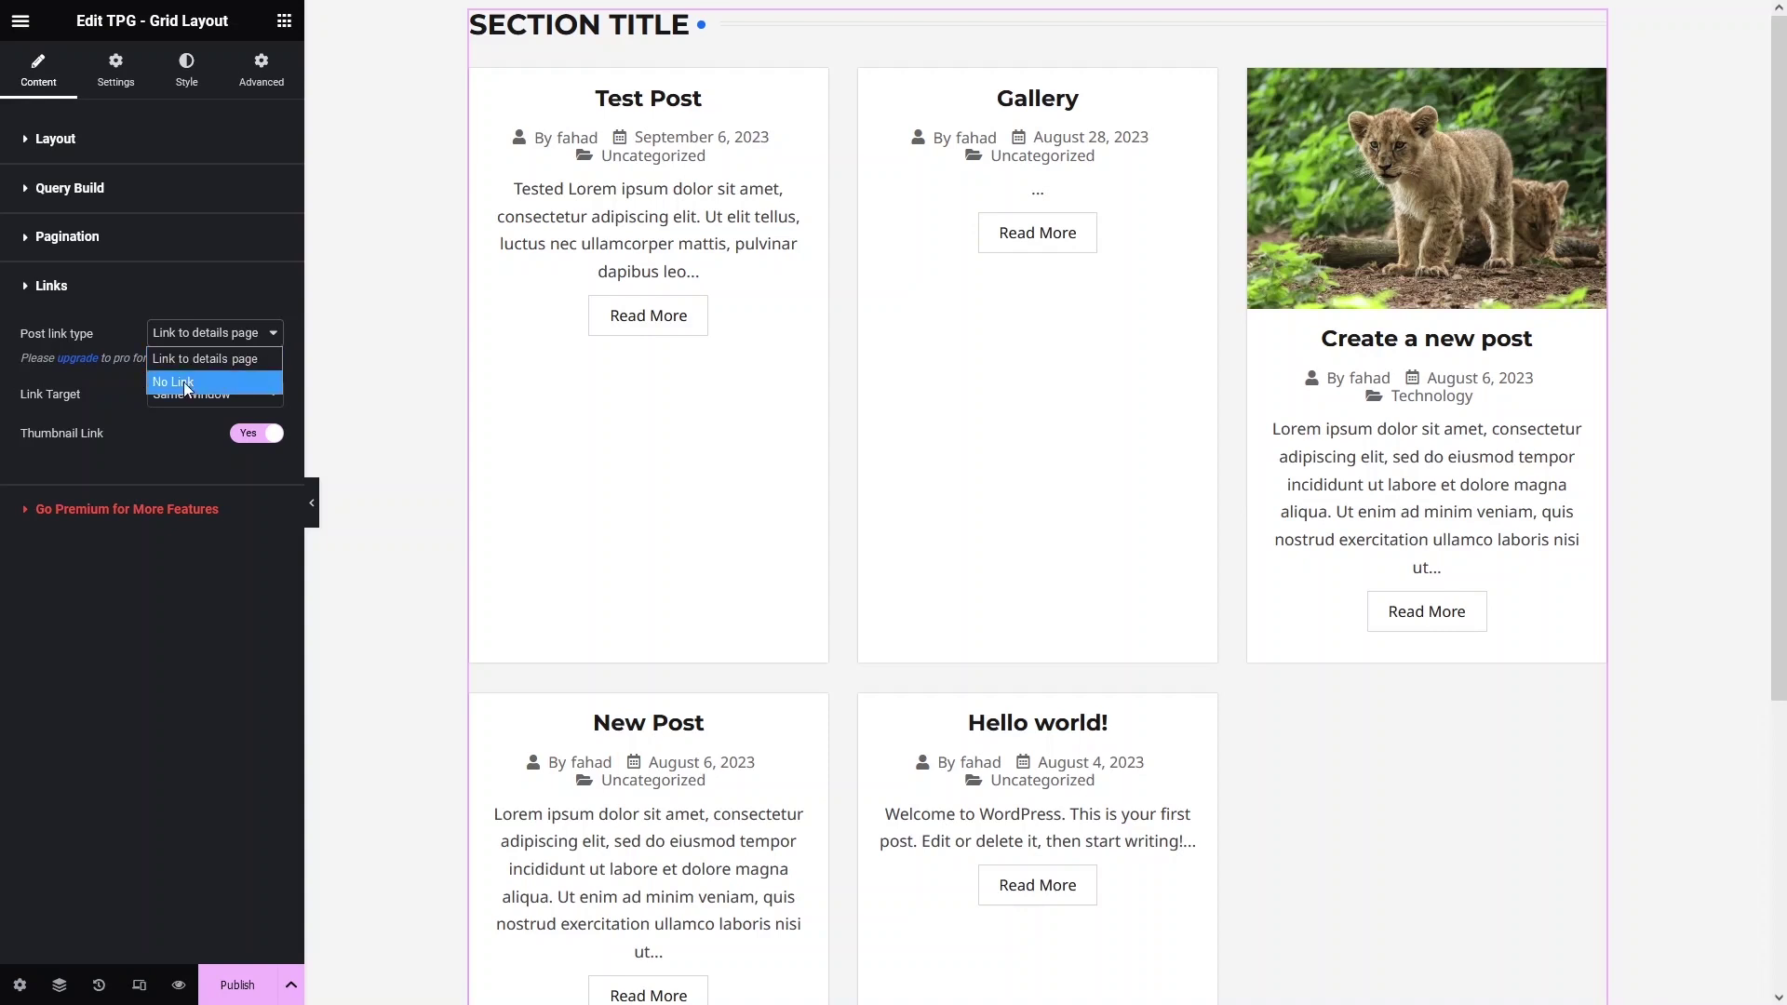
click(110, 326)
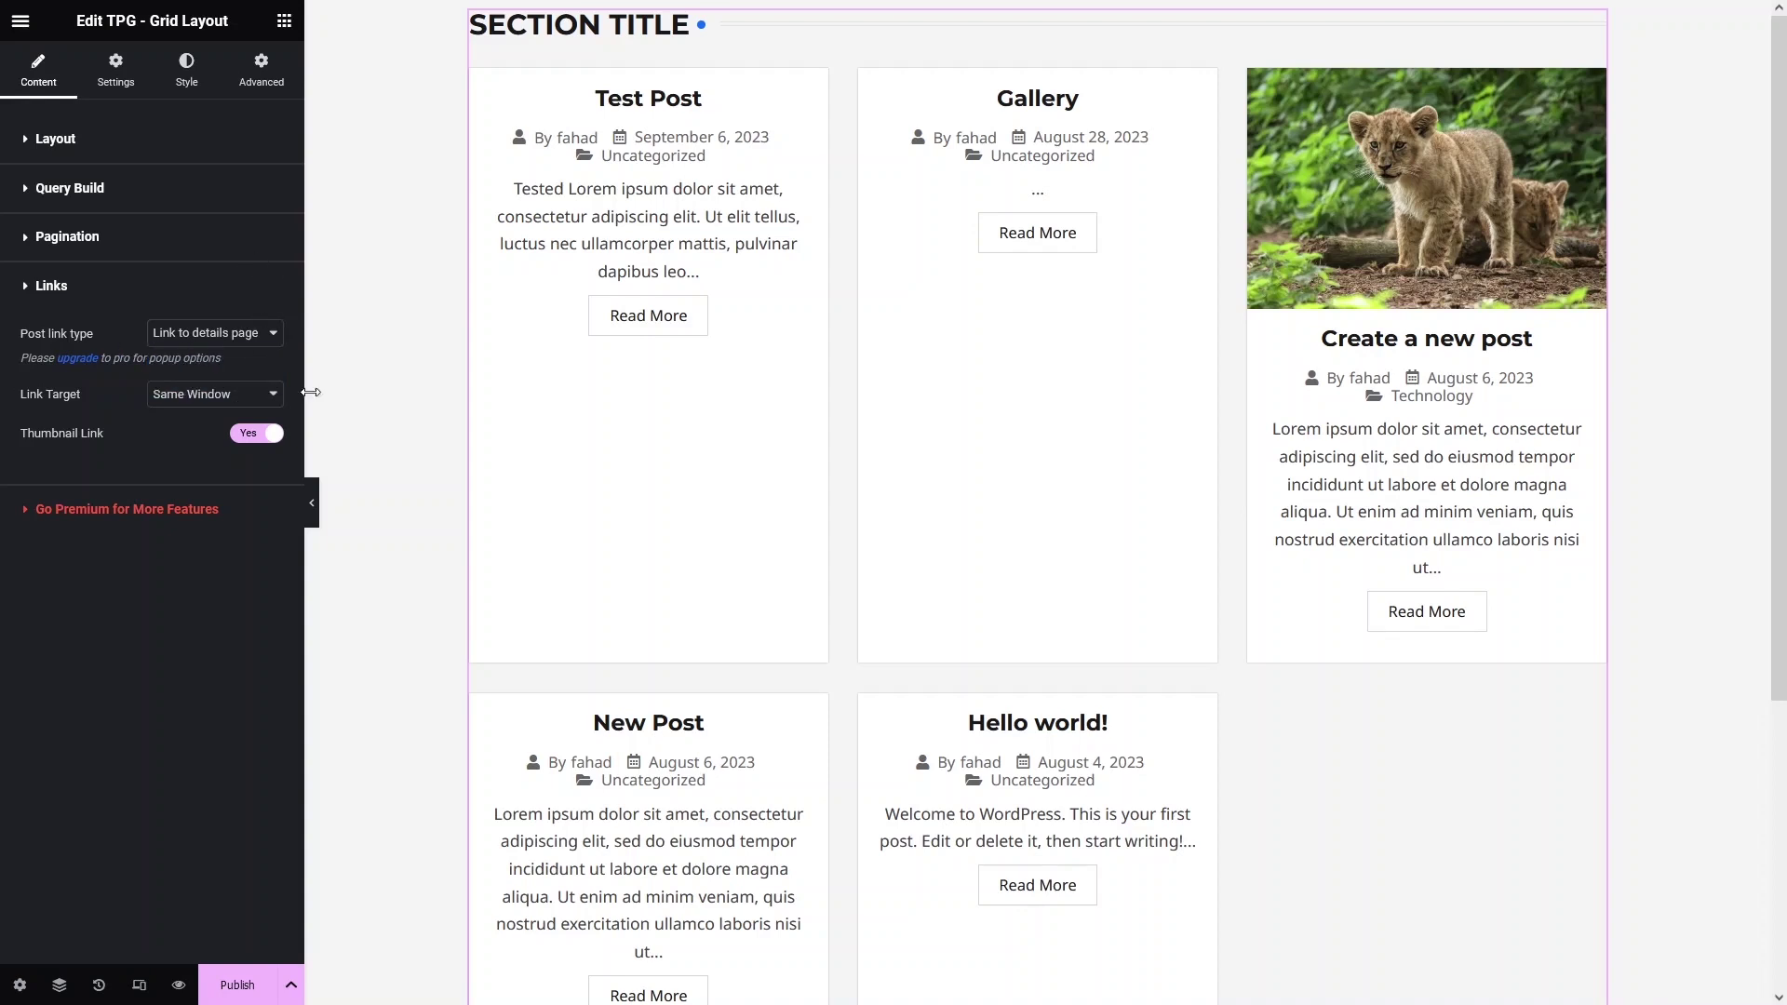
click(206, 400)
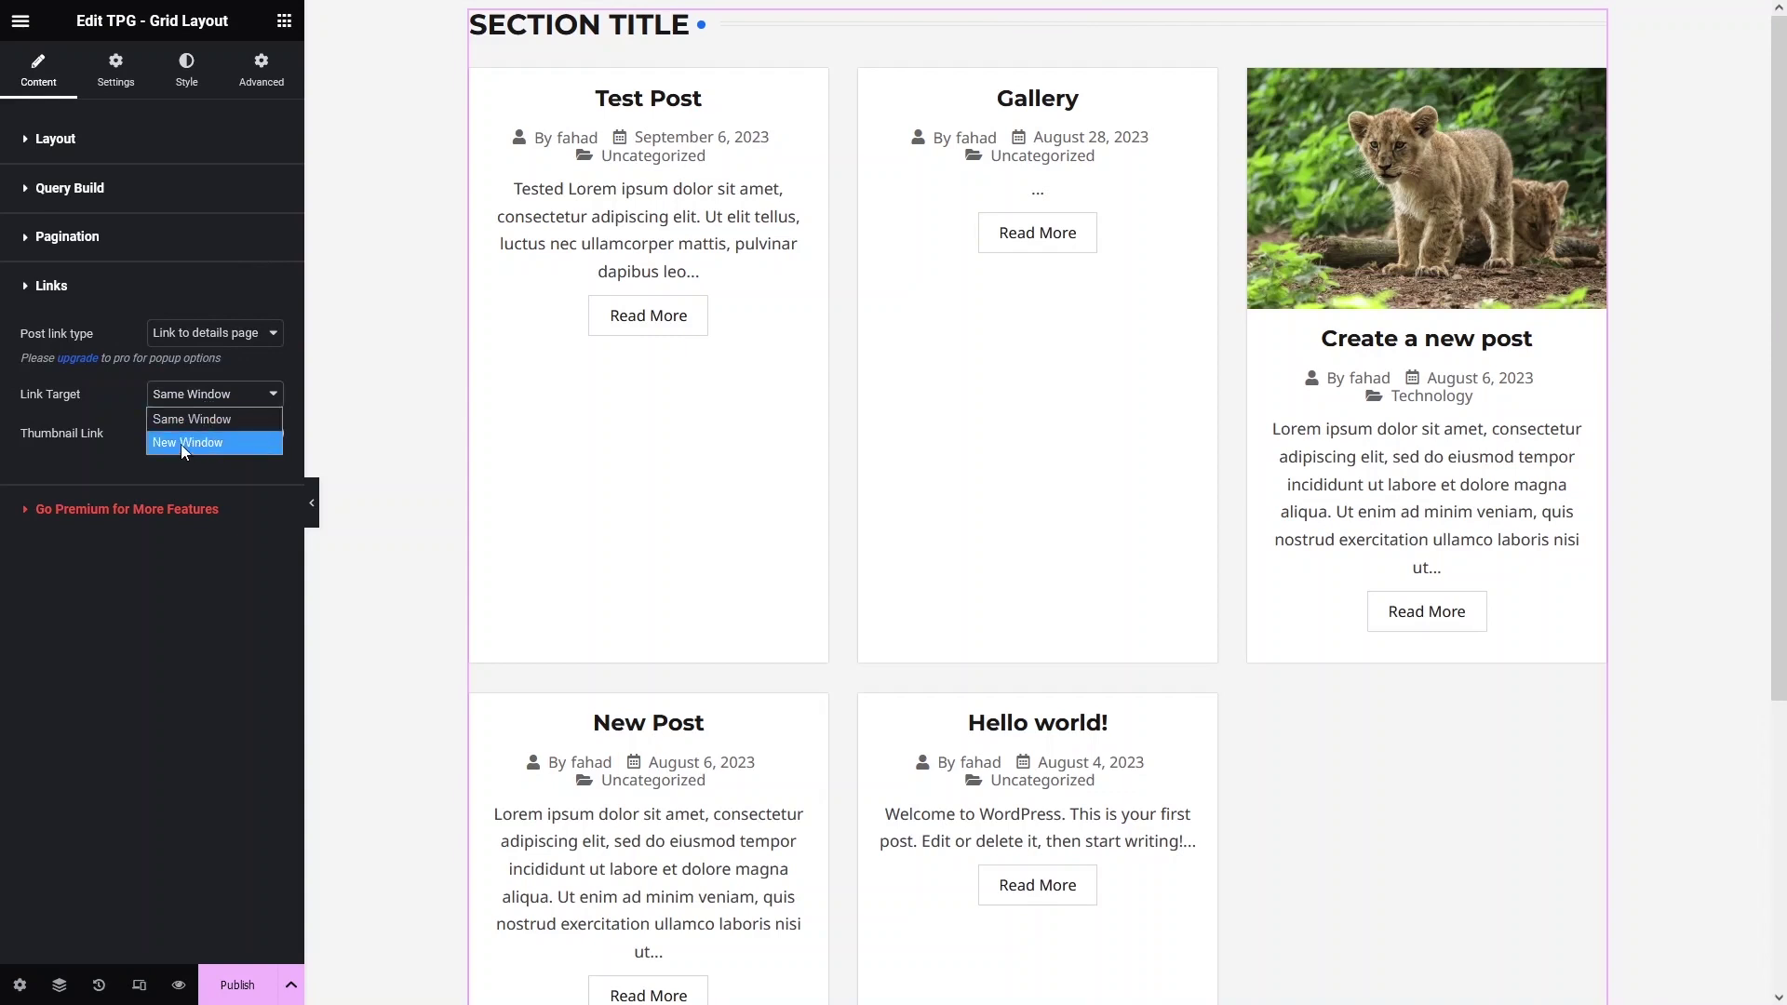
click(131, 445)
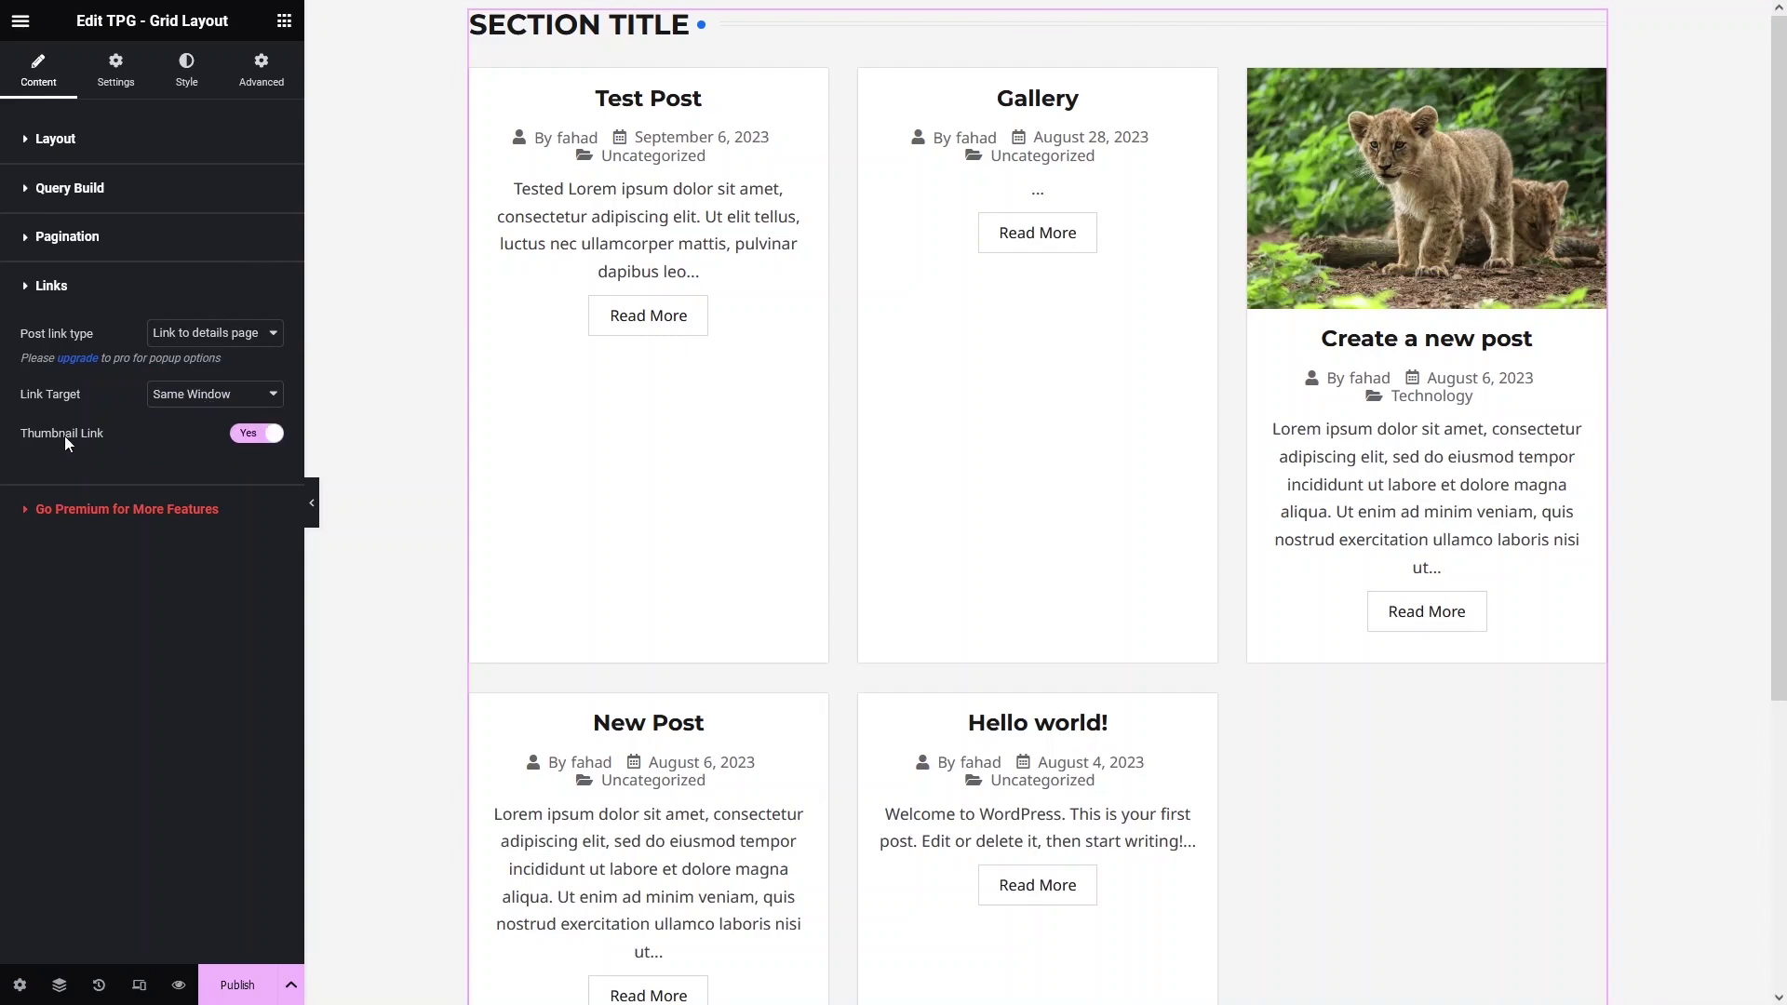
click(113, 87)
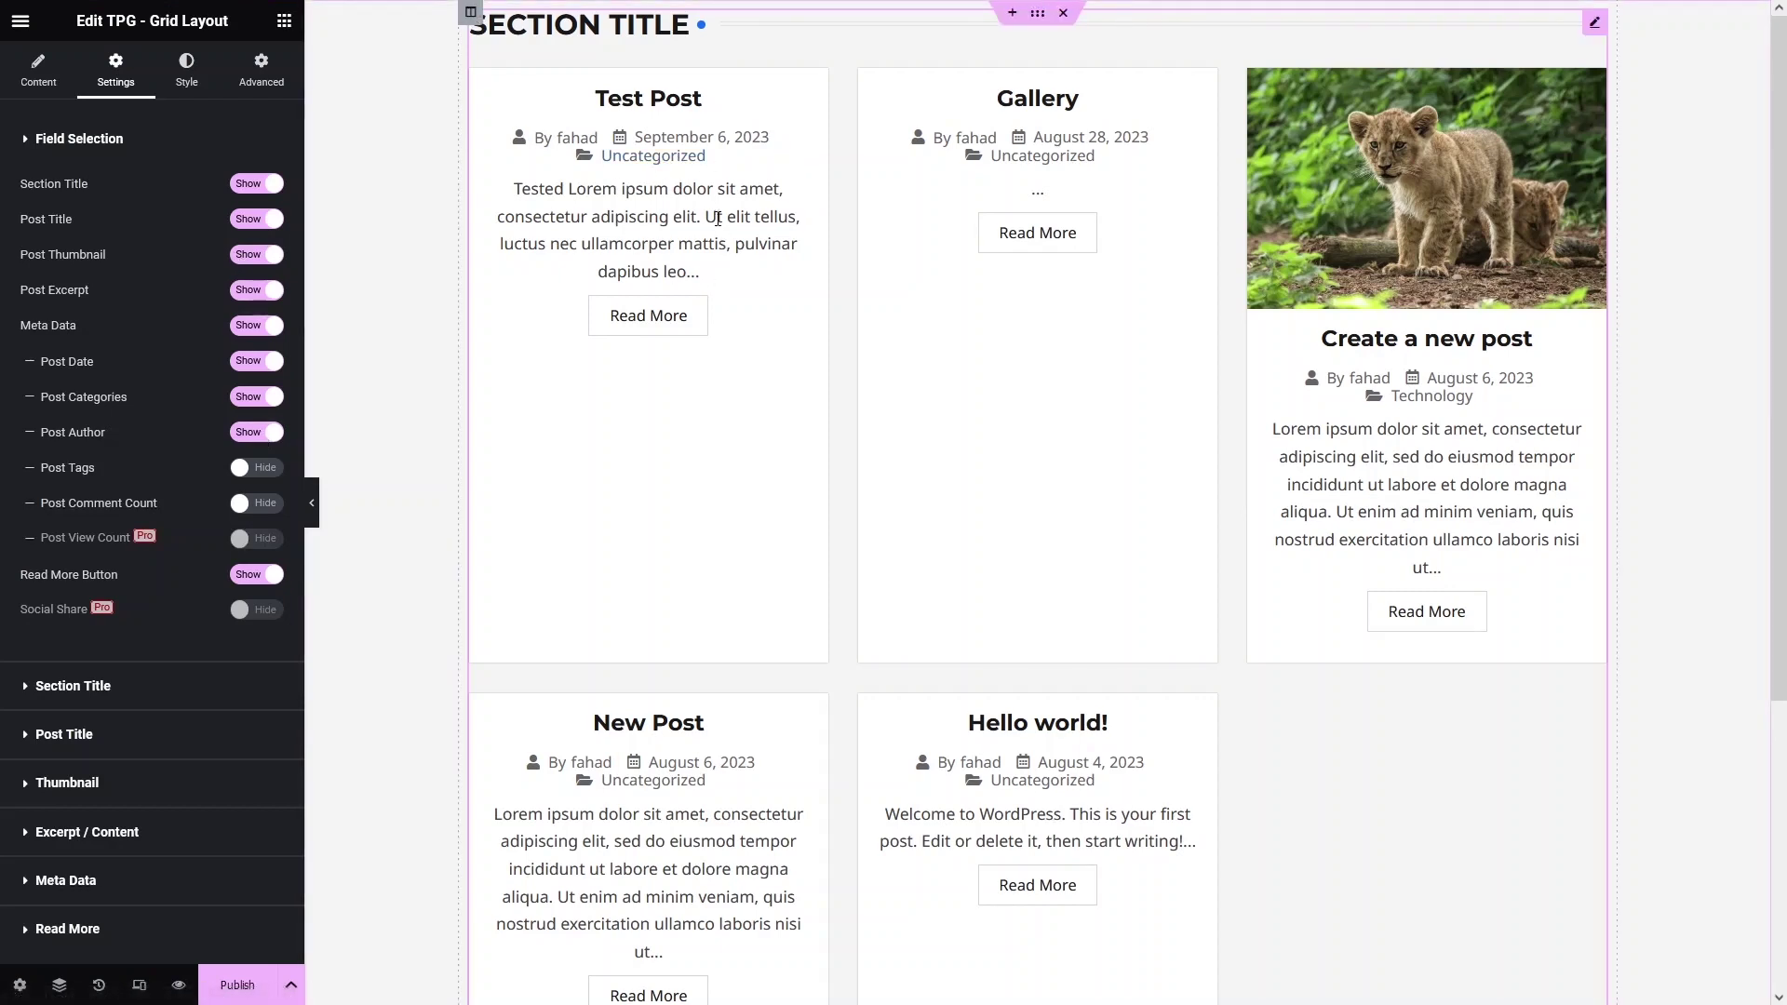
Step: Hide Post Categories, Post Date and Post Thumbnail on the grid cards
click(273, 398)
click(261, 362)
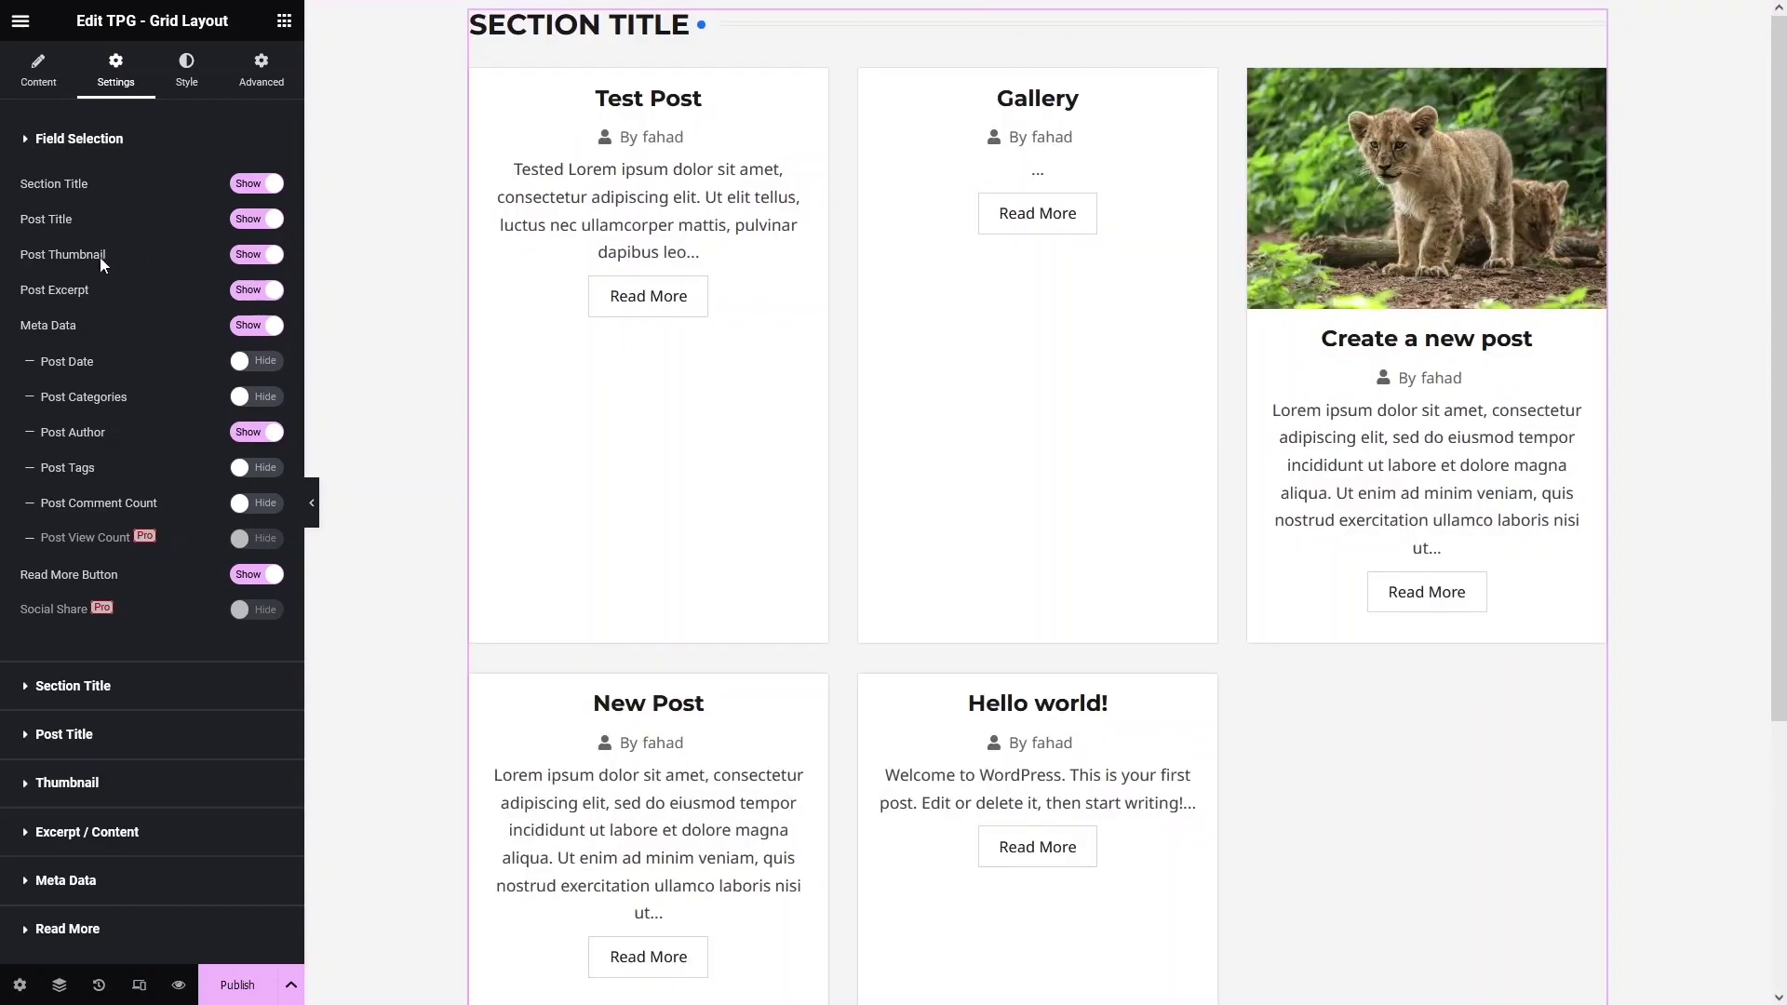
click(257, 257)
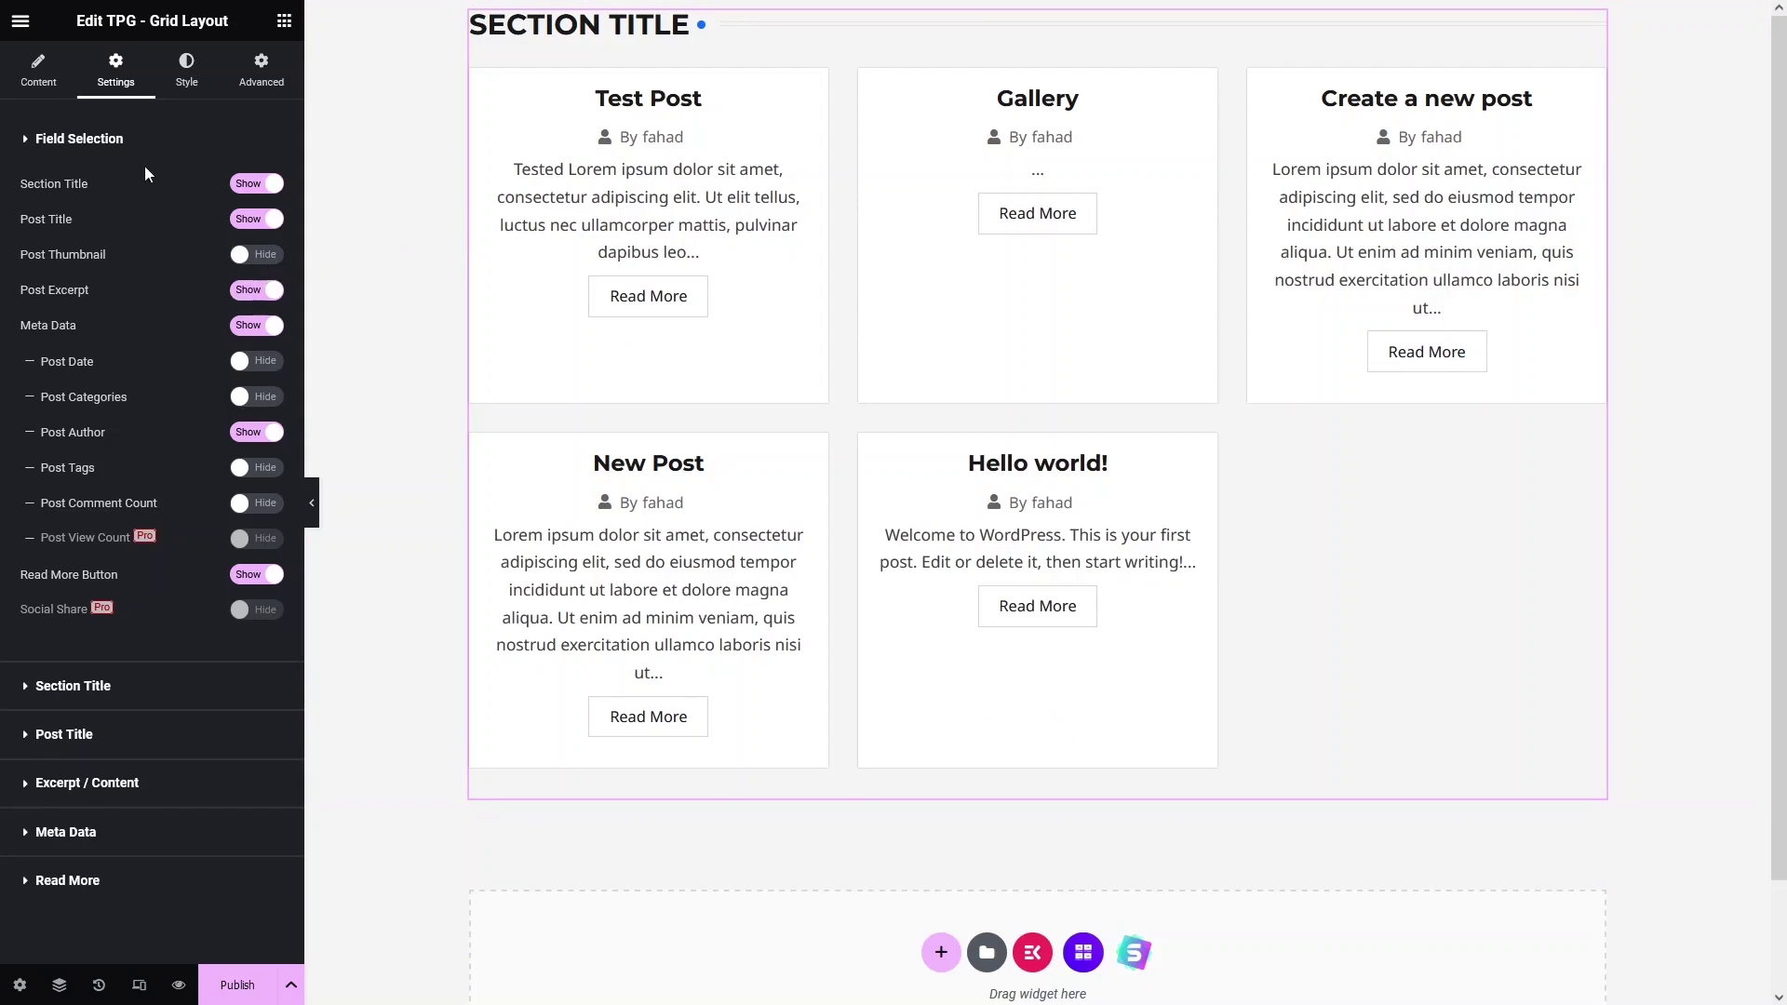
Step: Look through the Section Title, Post Title and Meta Data settings
click(122, 701)
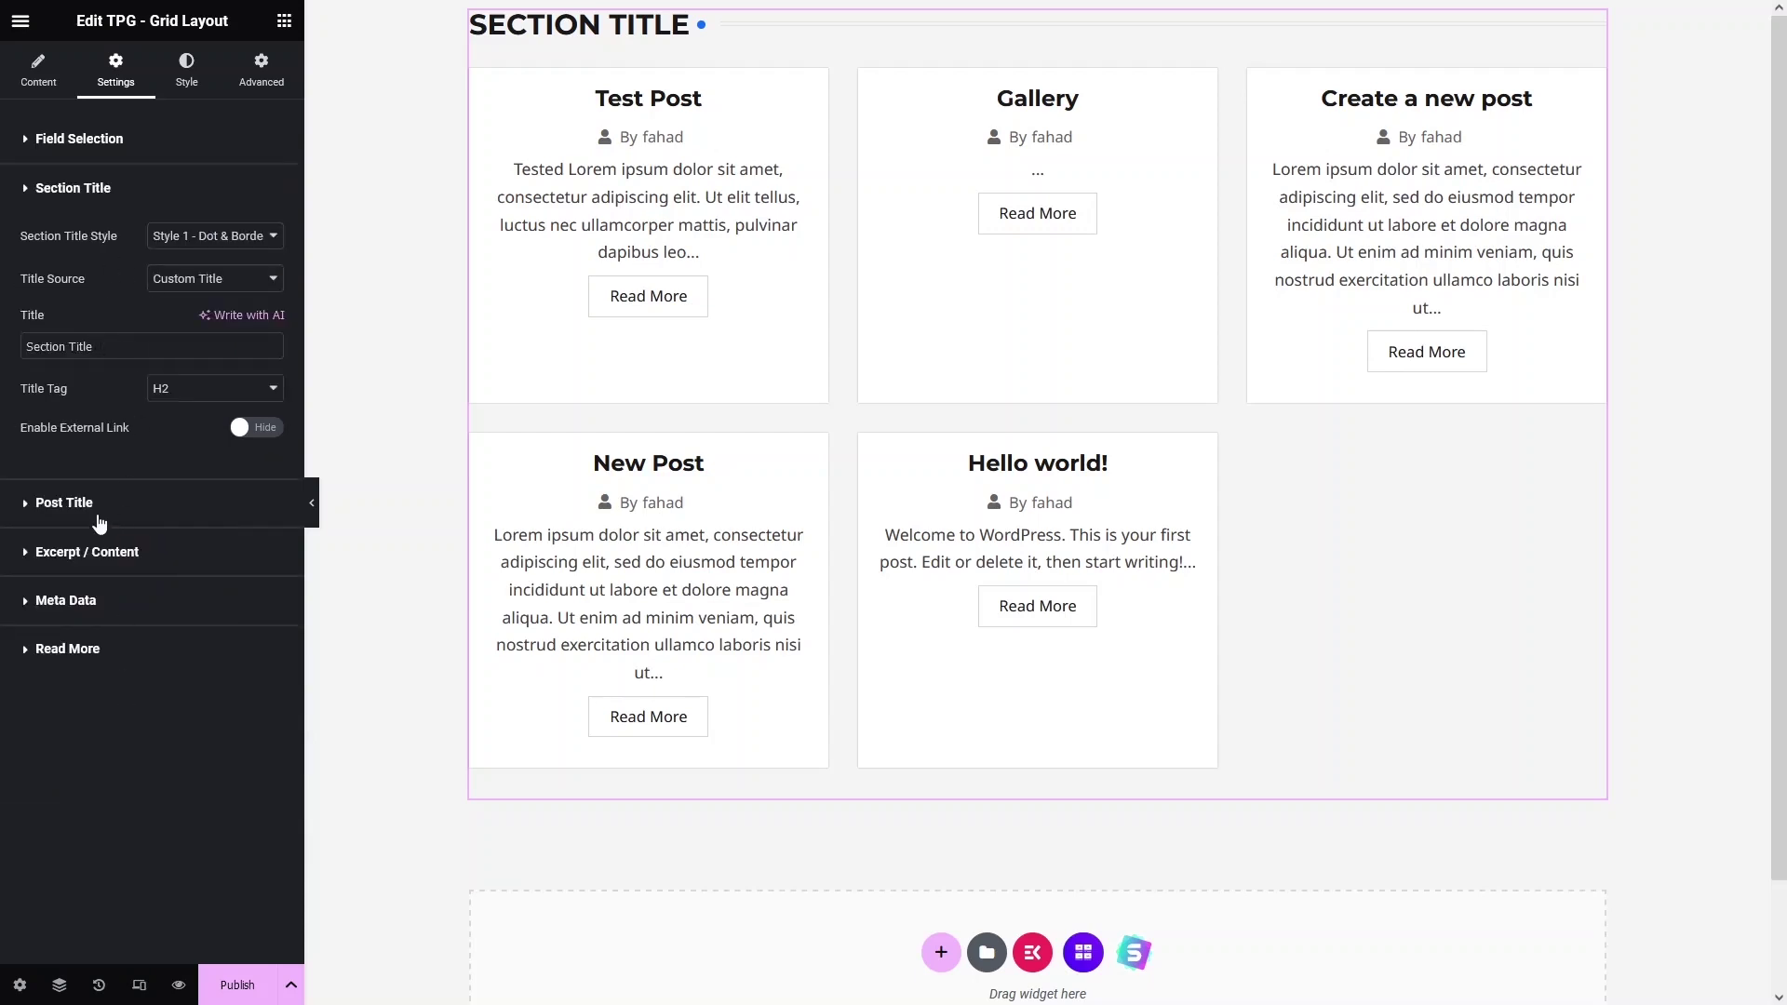
click(100, 522)
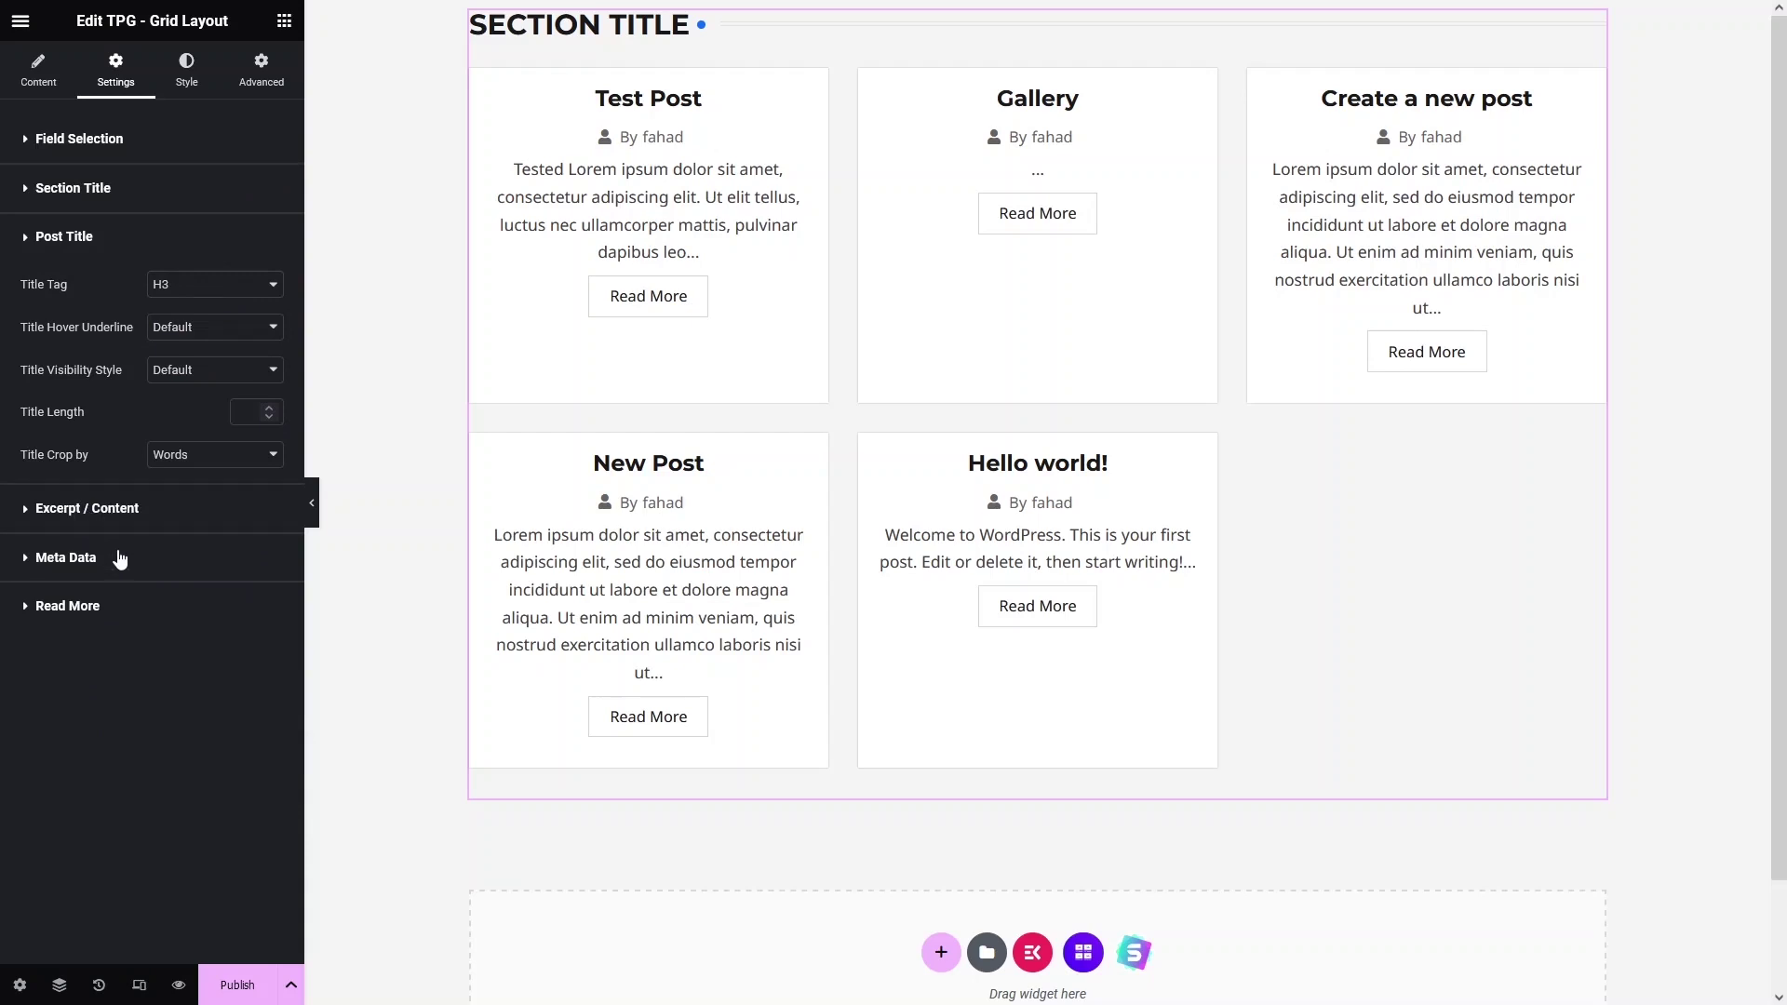
click(119, 558)
scroll(111, 638, down, 2)
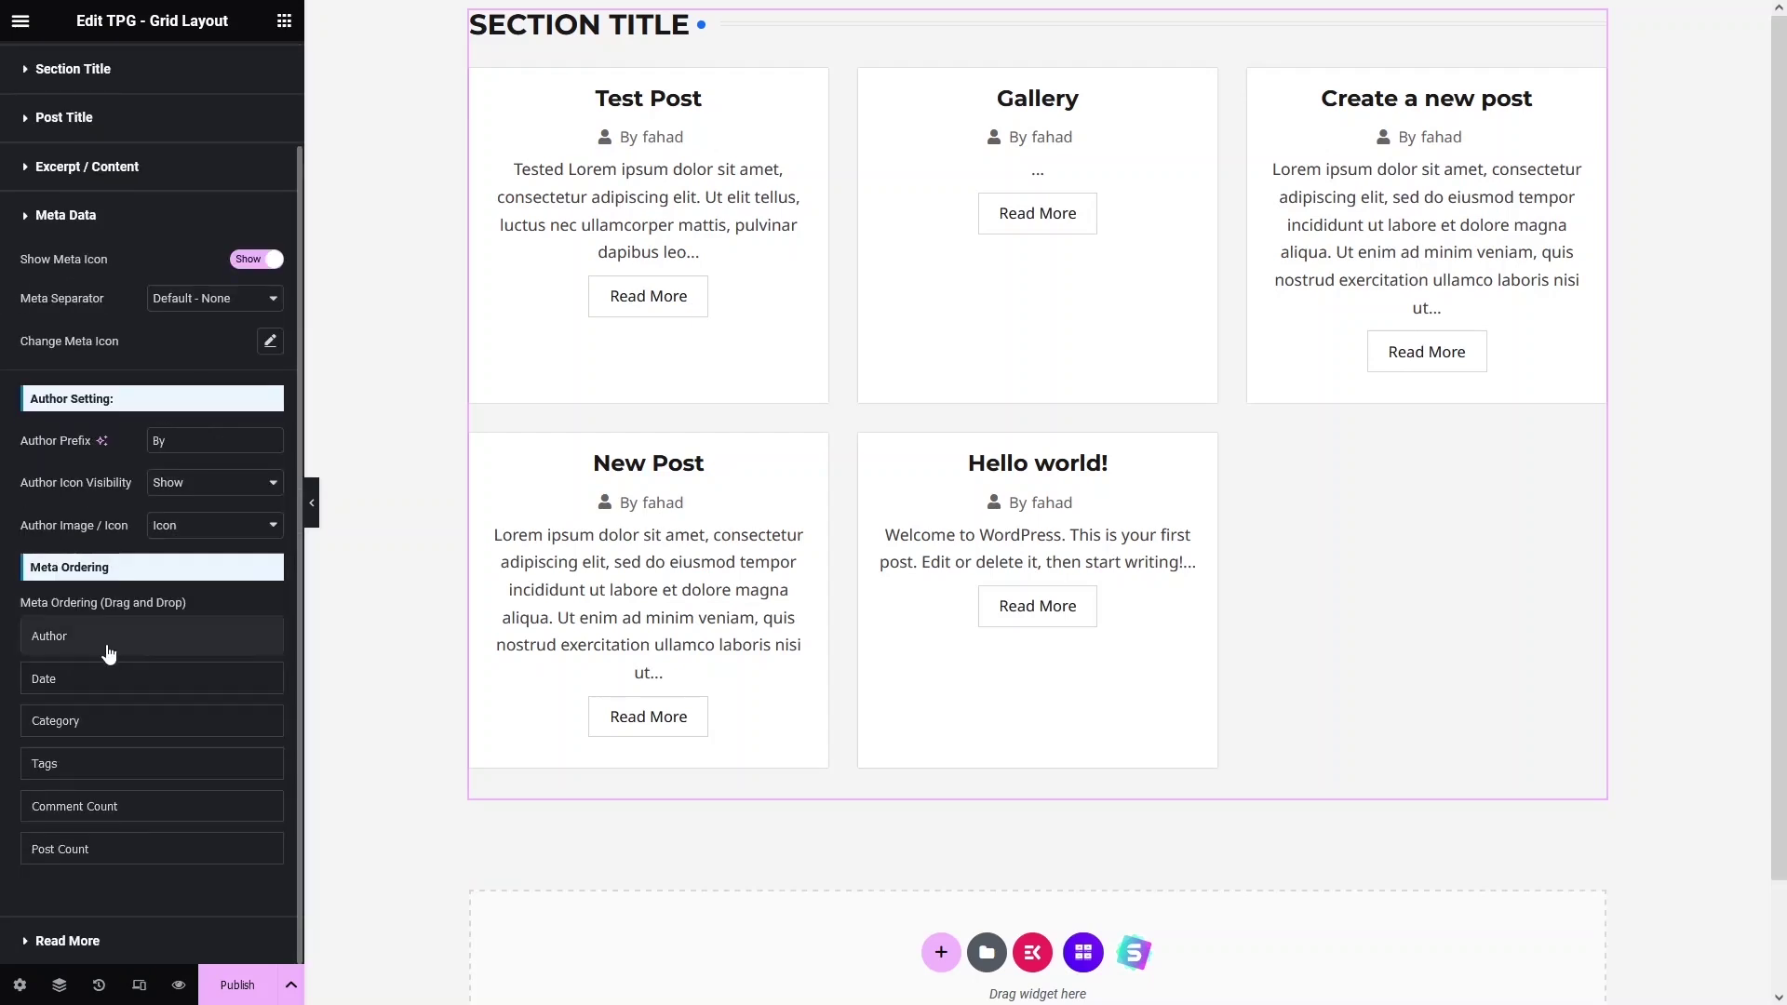
click(74, 219)
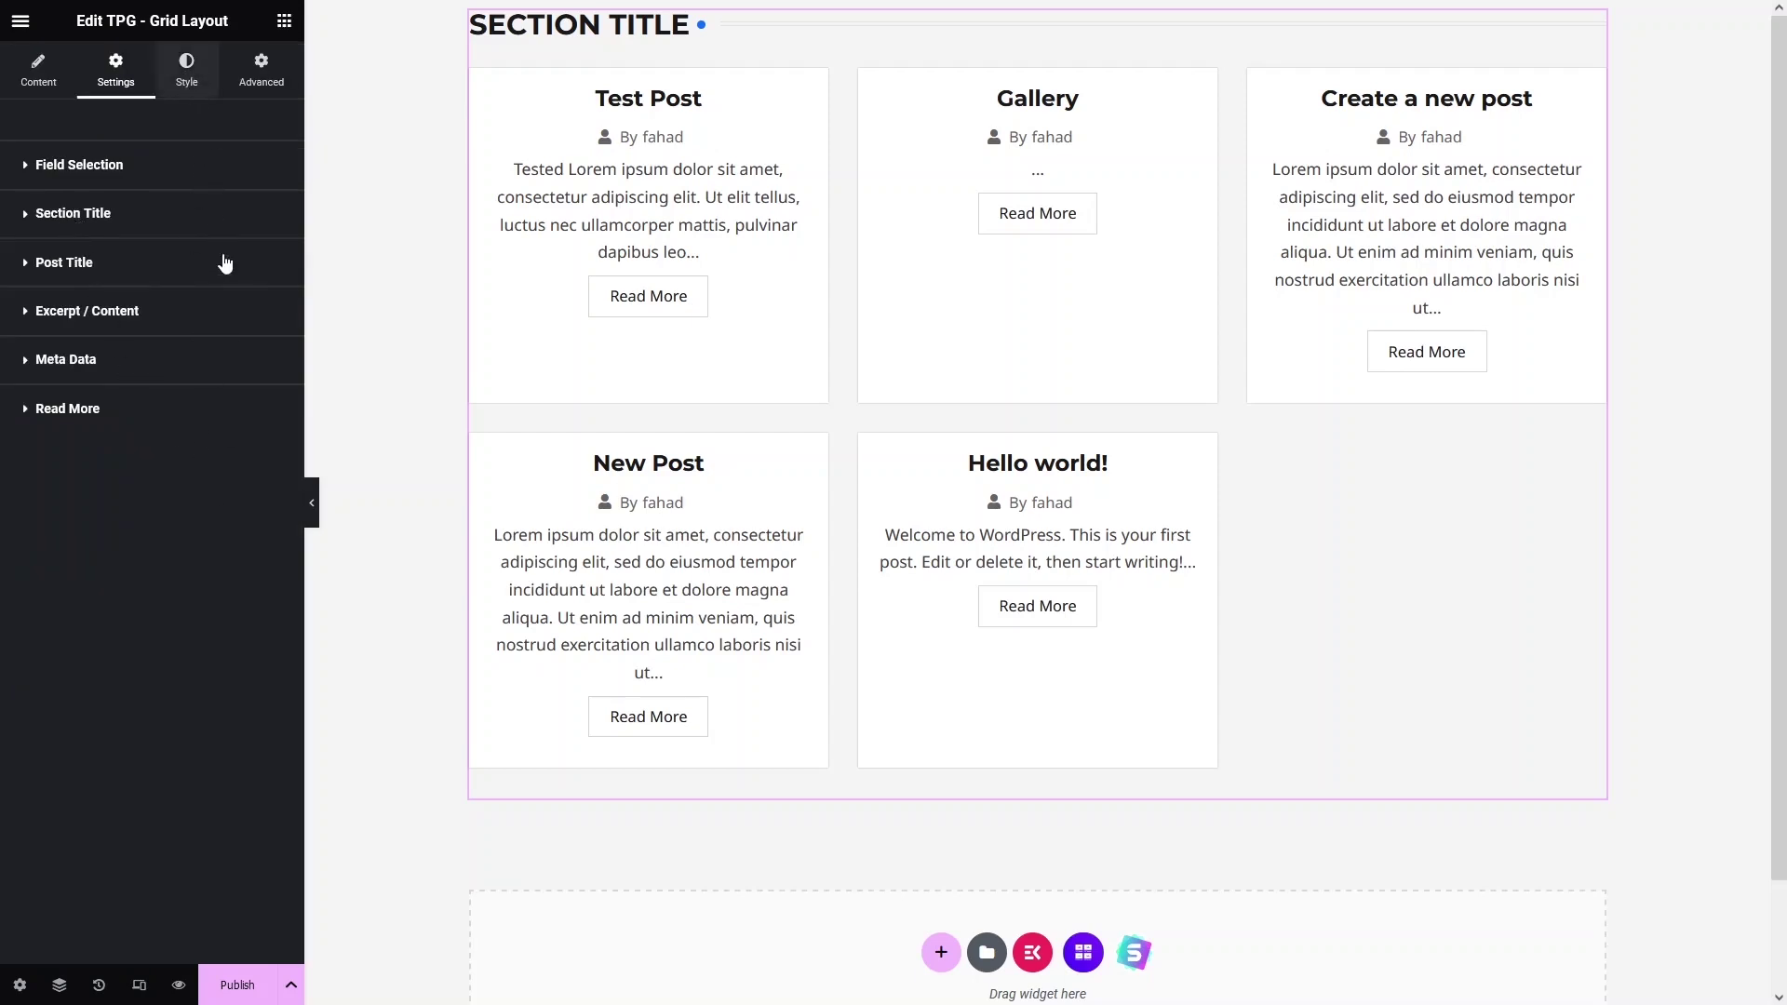
Step: Look through the grid's Section Title and Post Title style options
click(186, 75)
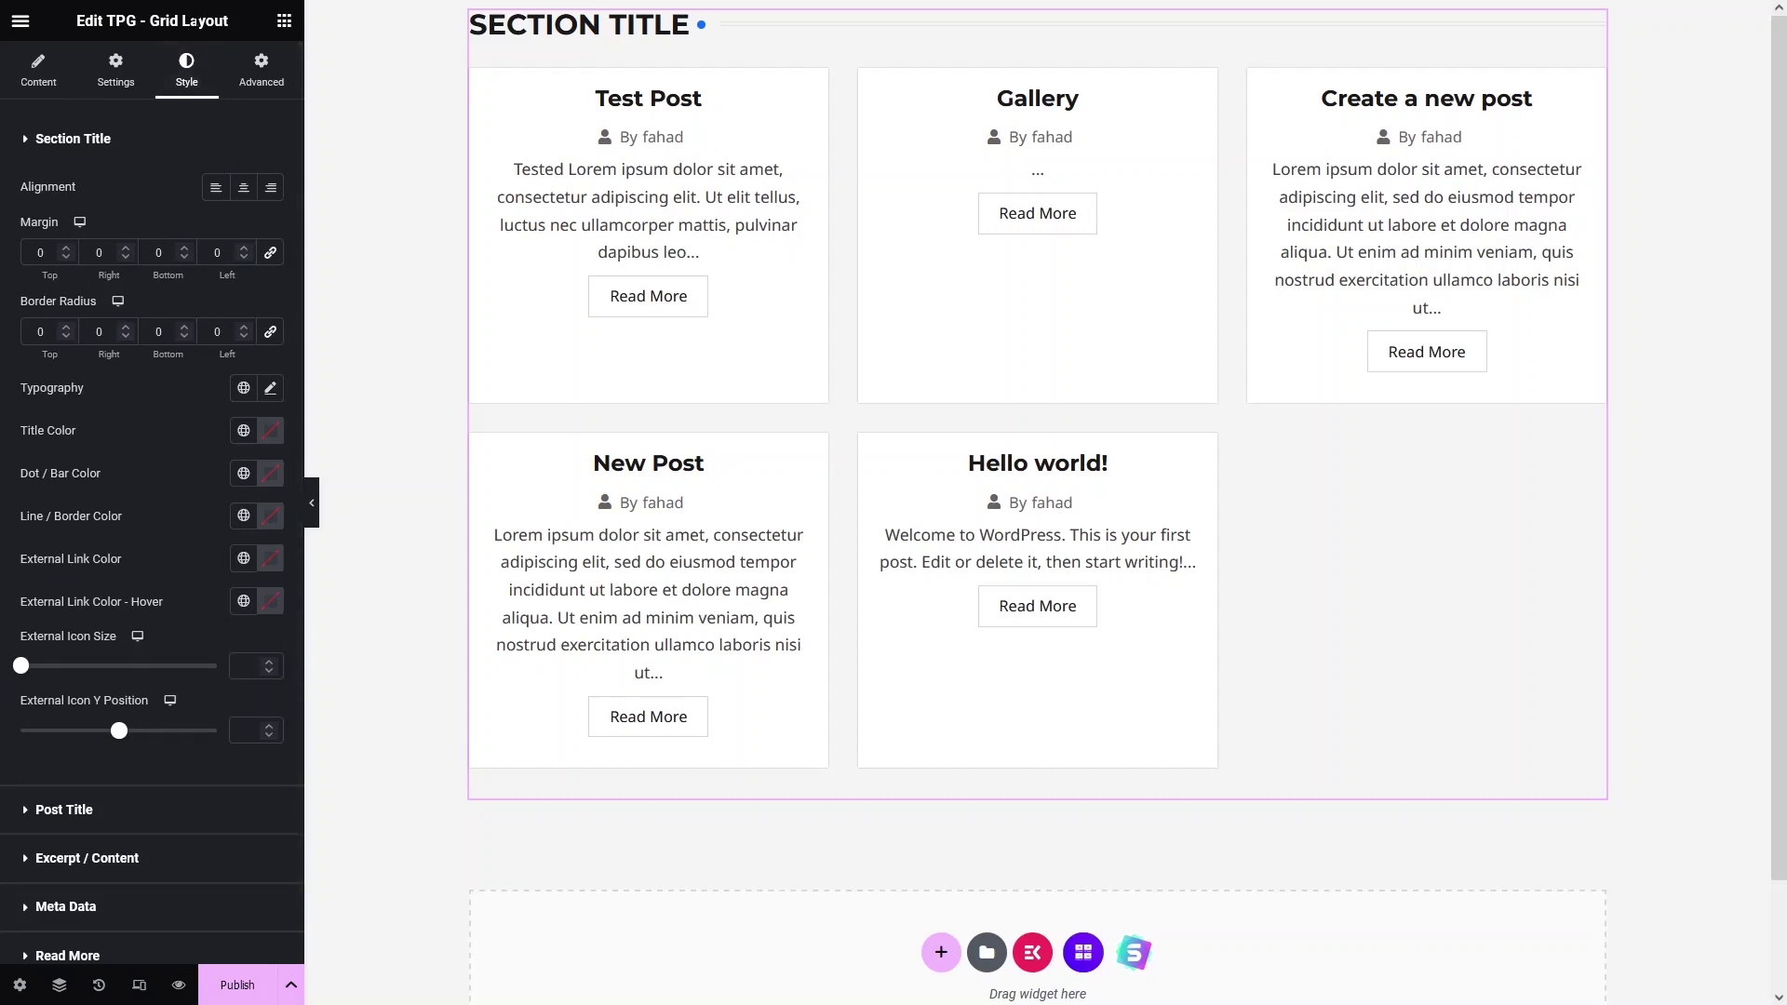
click(51, 139)
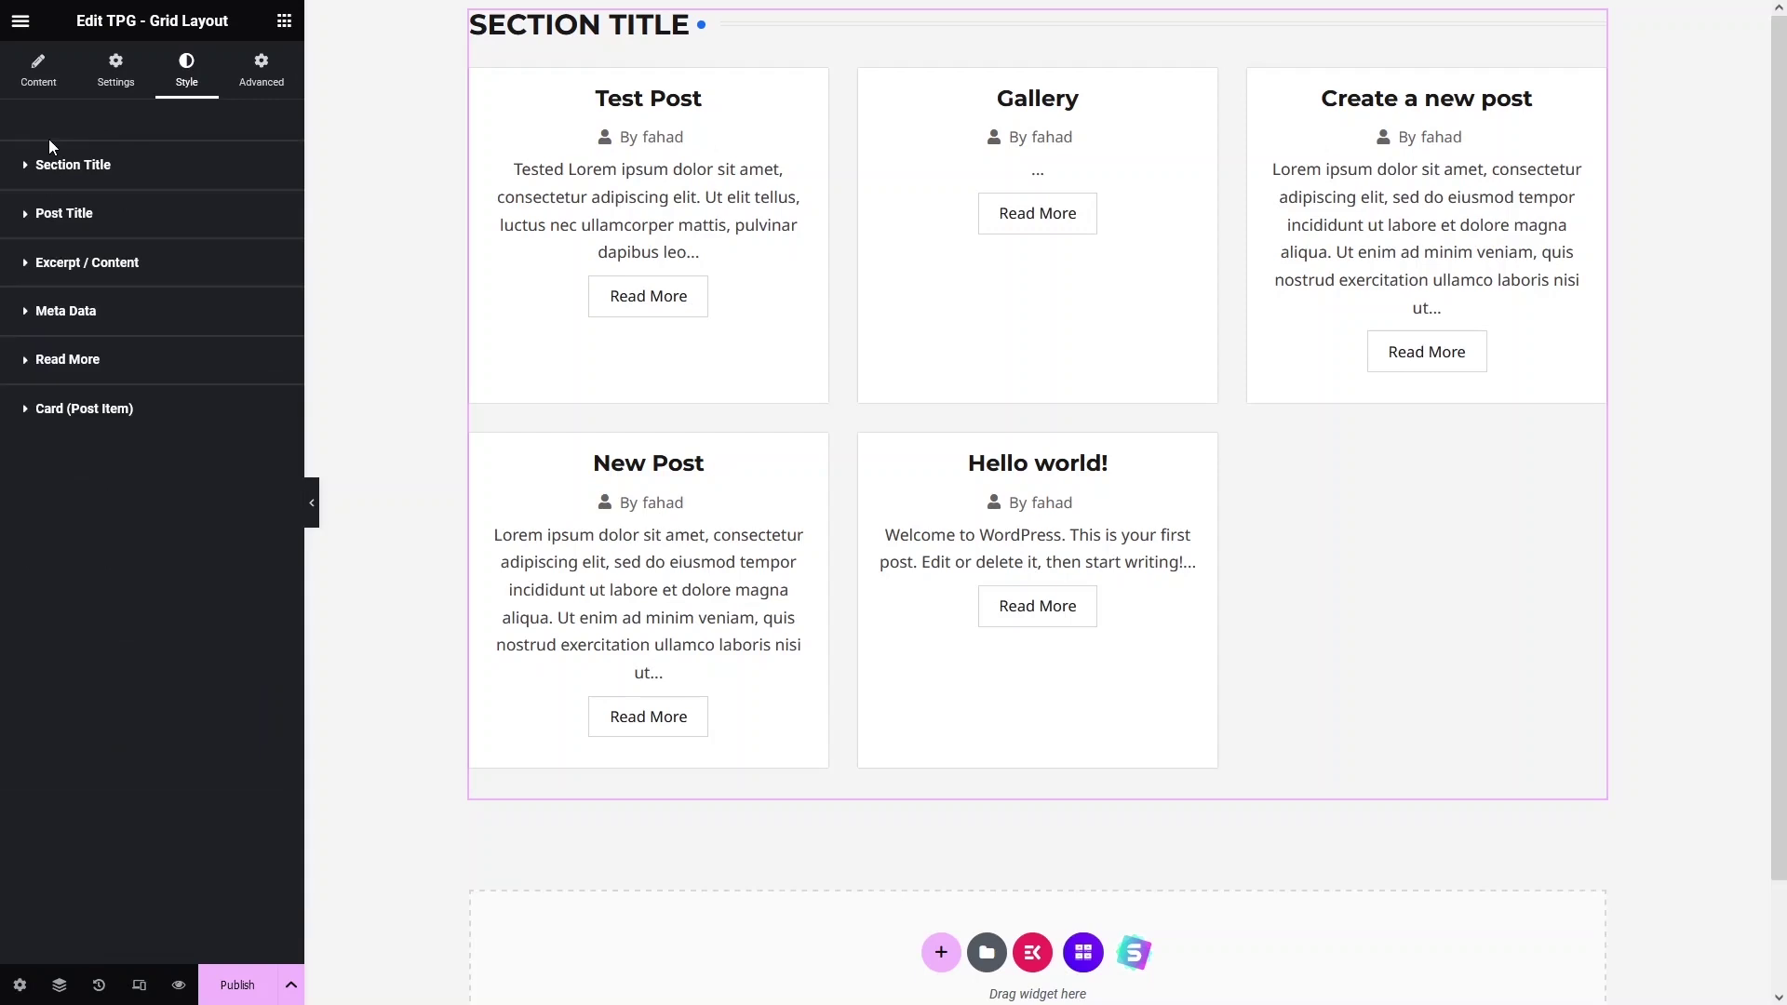
click(68, 219)
click(60, 203)
Step: Set the Read More button's hover background colour to white
click(65, 363)
scroll(36, 617, down, 1)
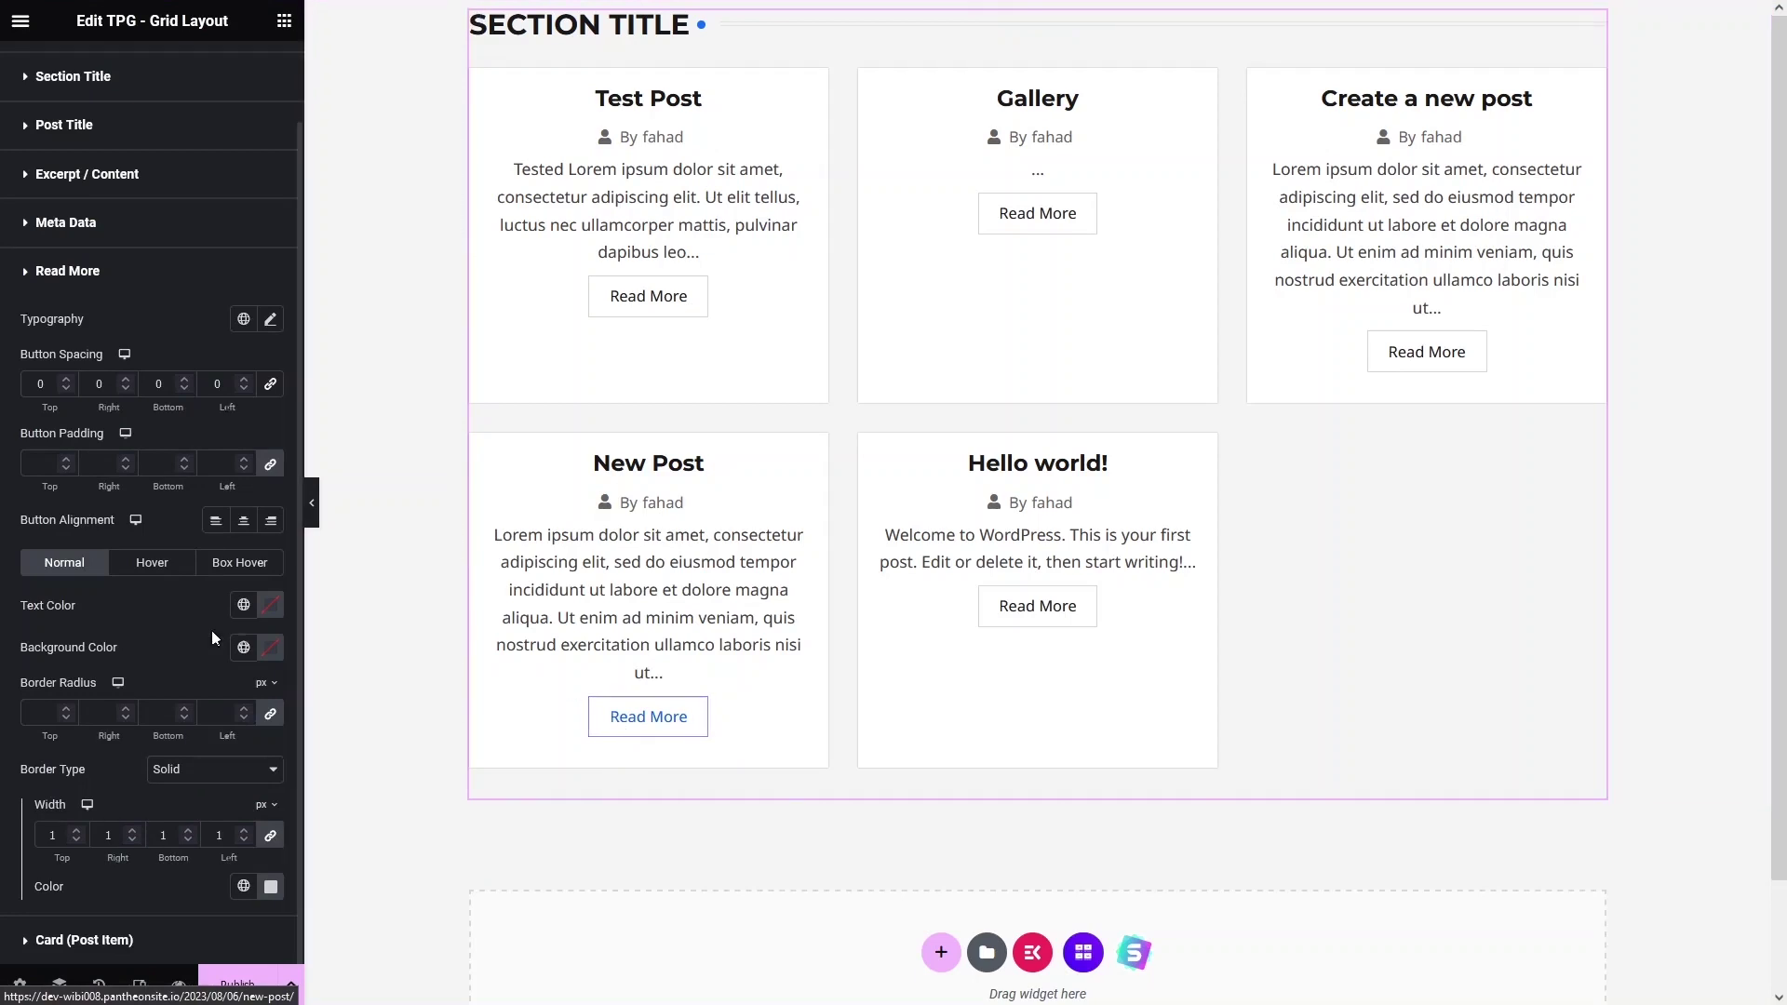
click(164, 569)
click(269, 649)
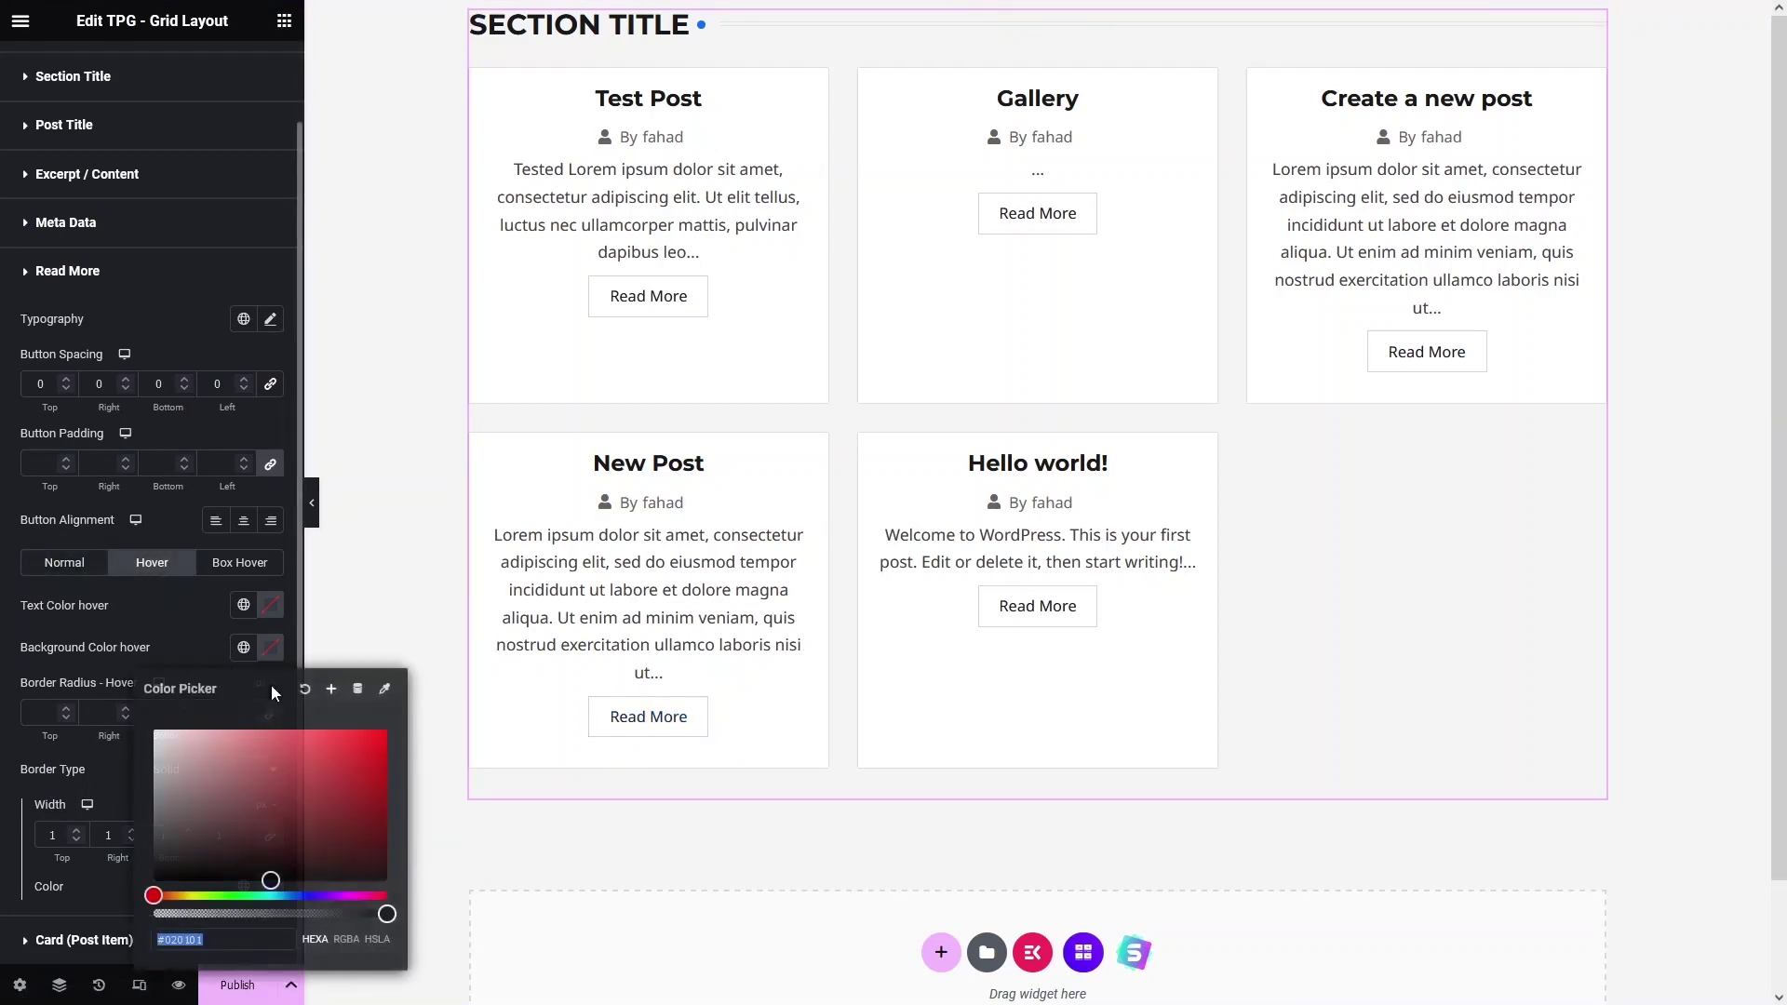
drag(233, 784, 139, 803)
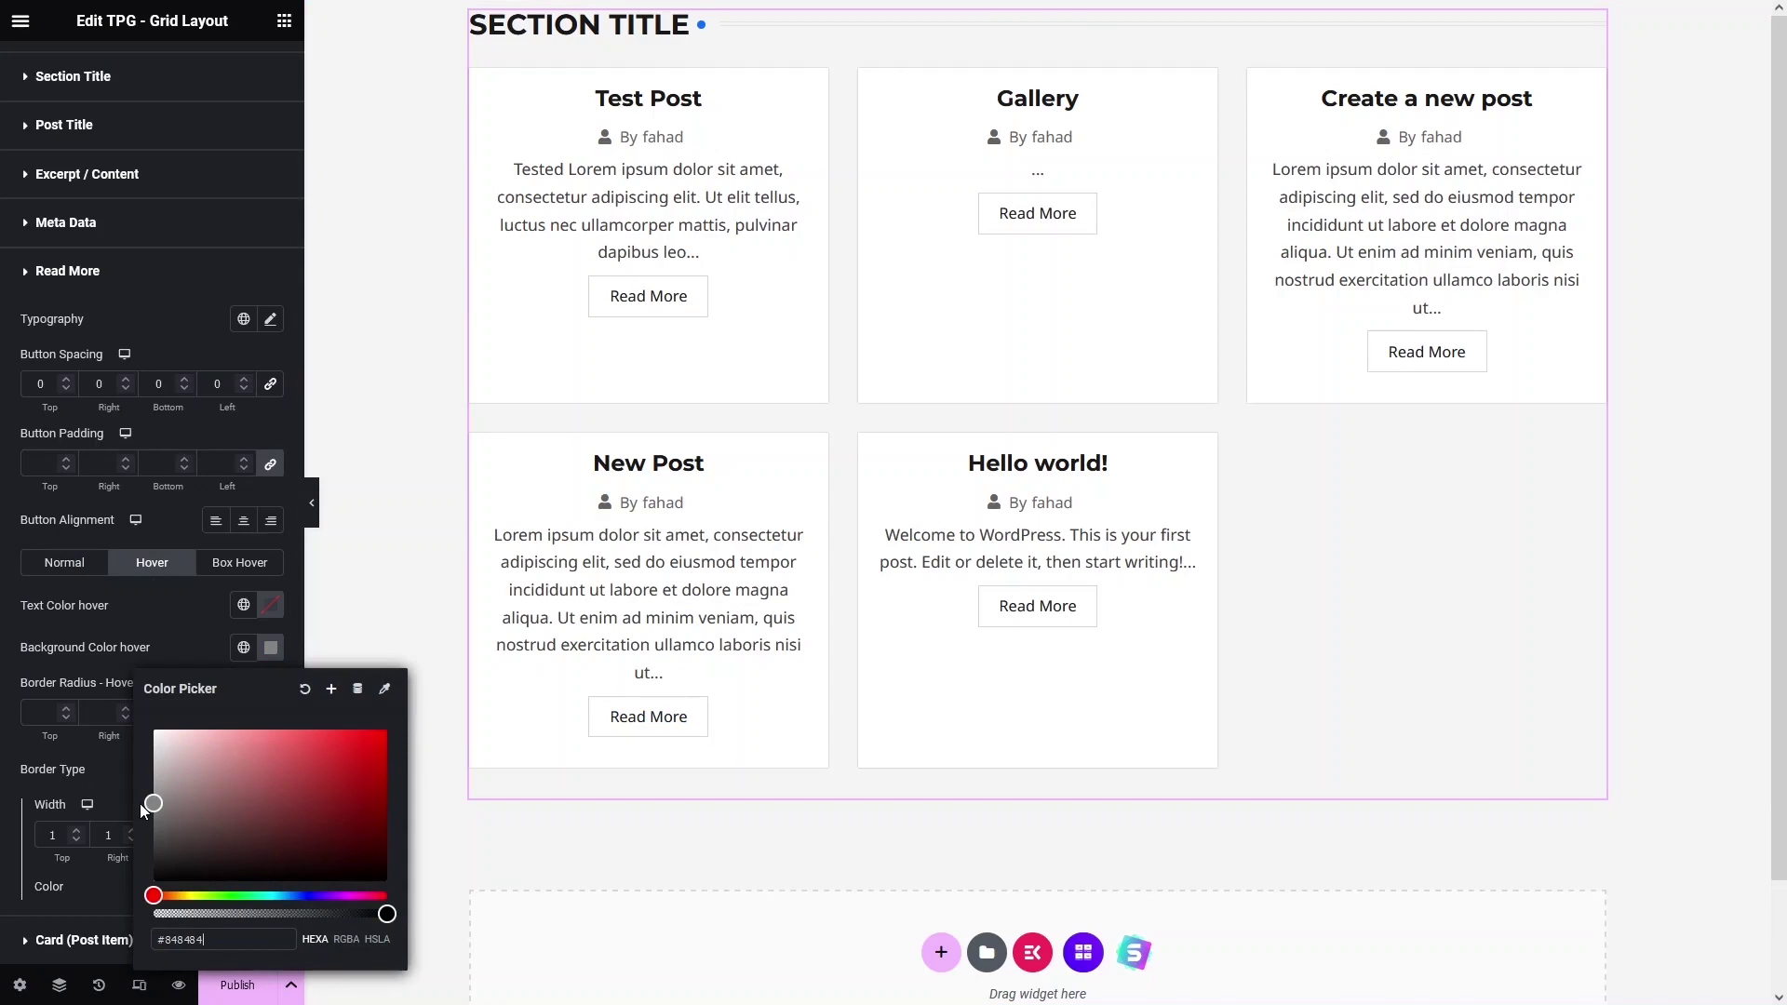
click(361, 651)
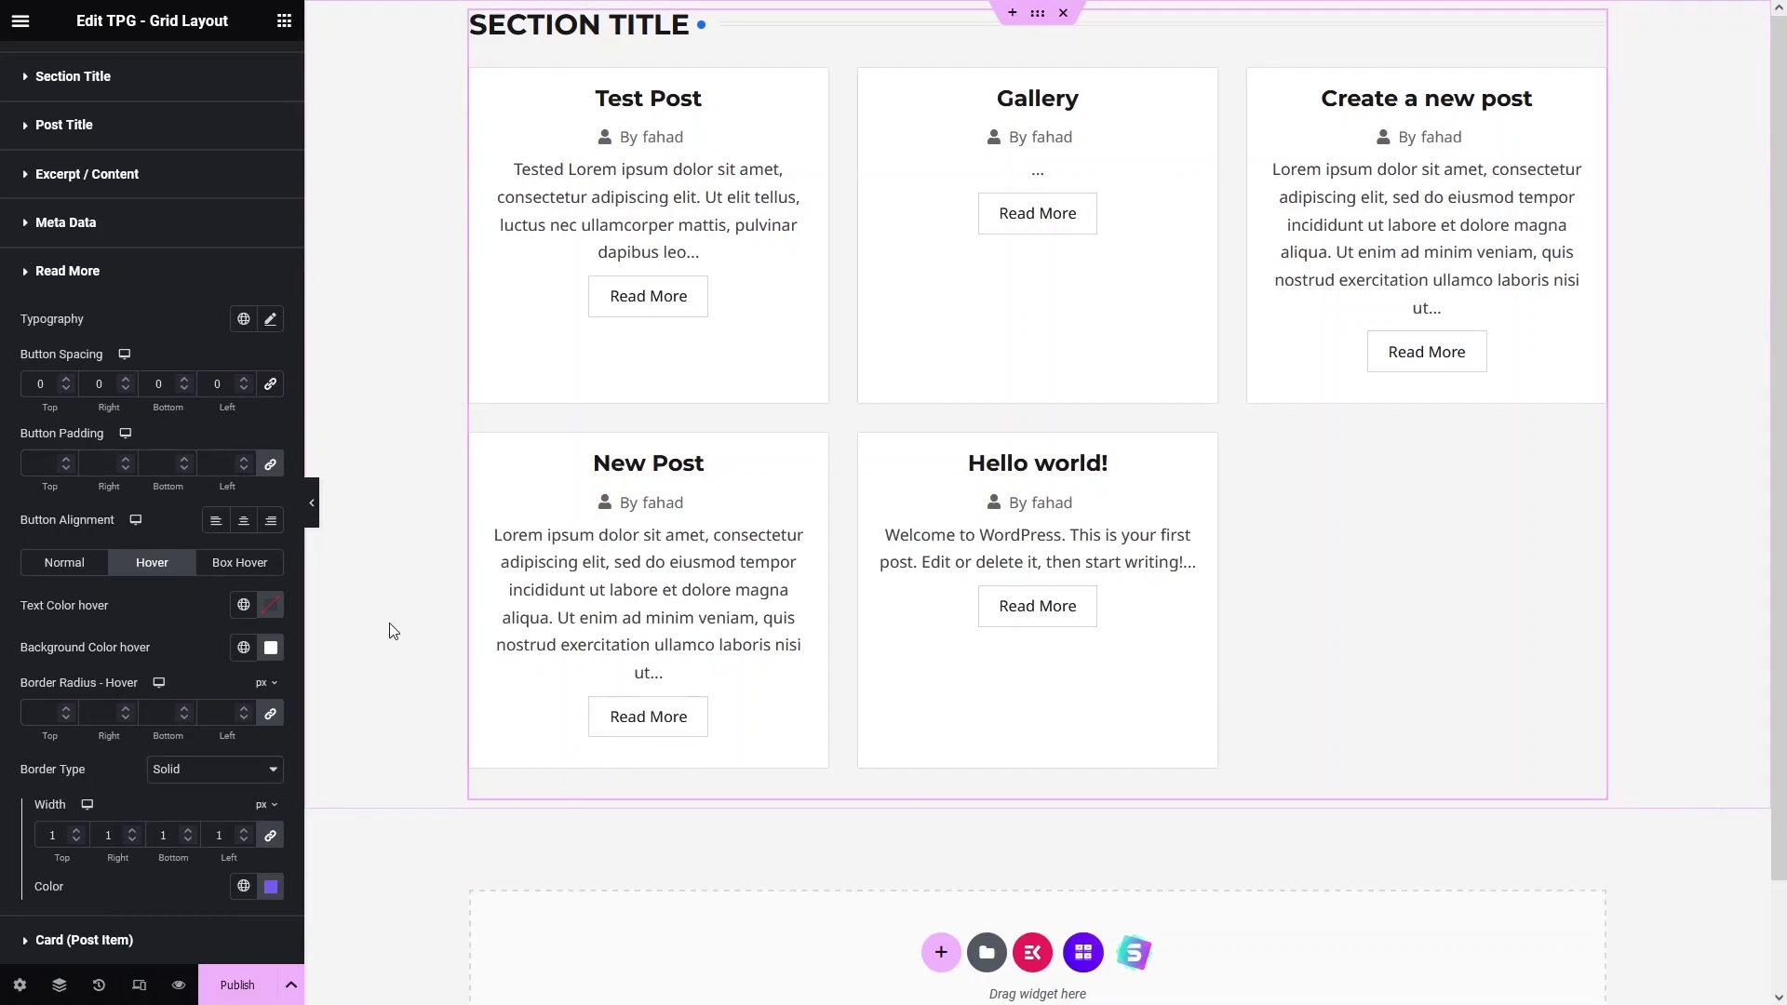
click(77, 273)
Step: Publish BLOG PAGE from the widget's Advanced settings panel
click(261, 70)
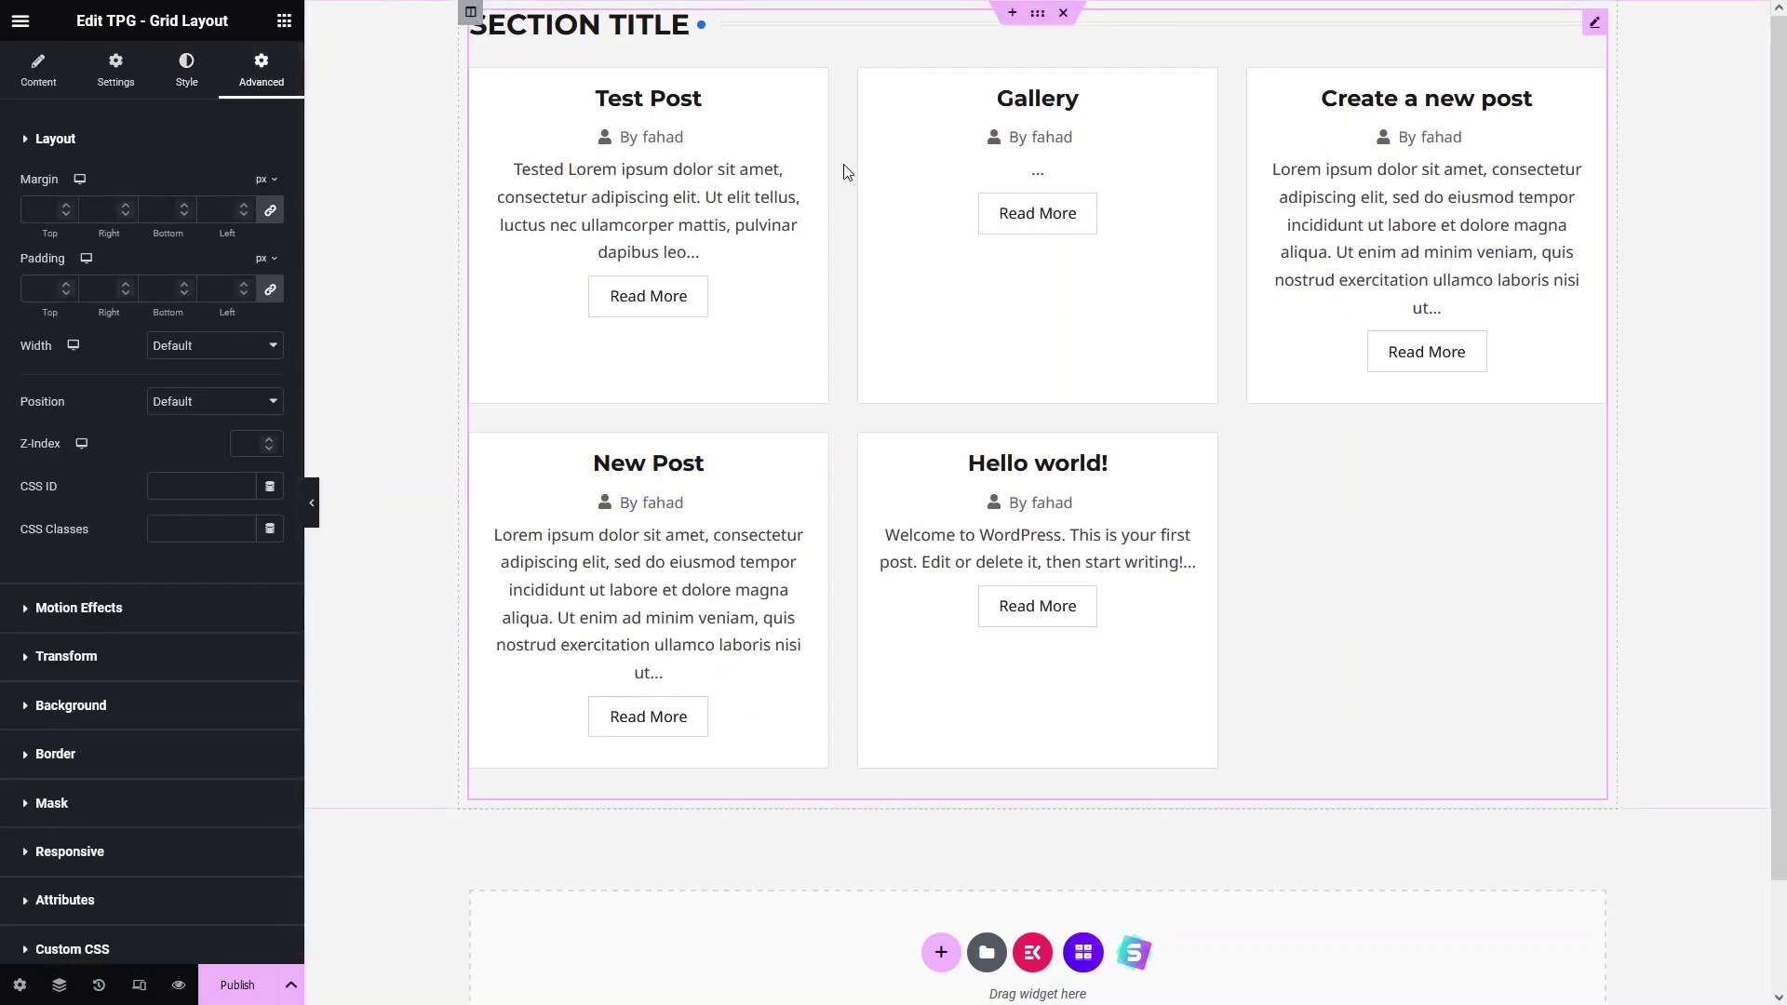
scroll(124, 572, down, 1)
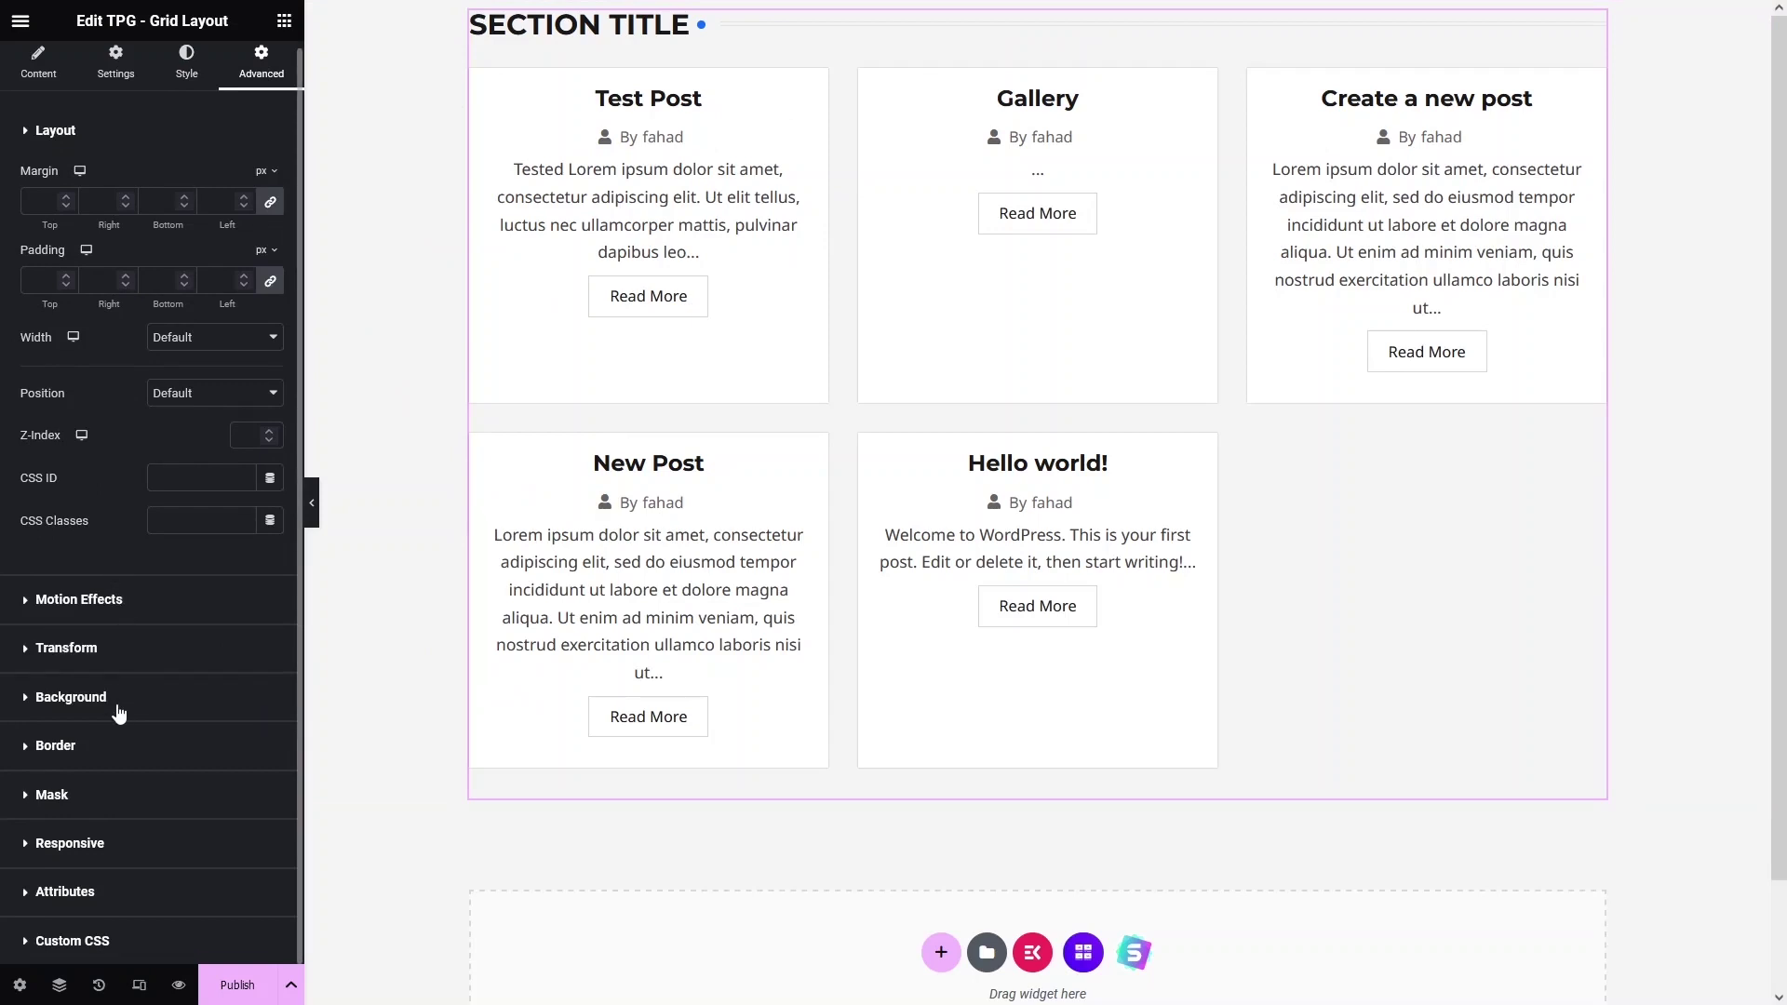
click(216, 1000)
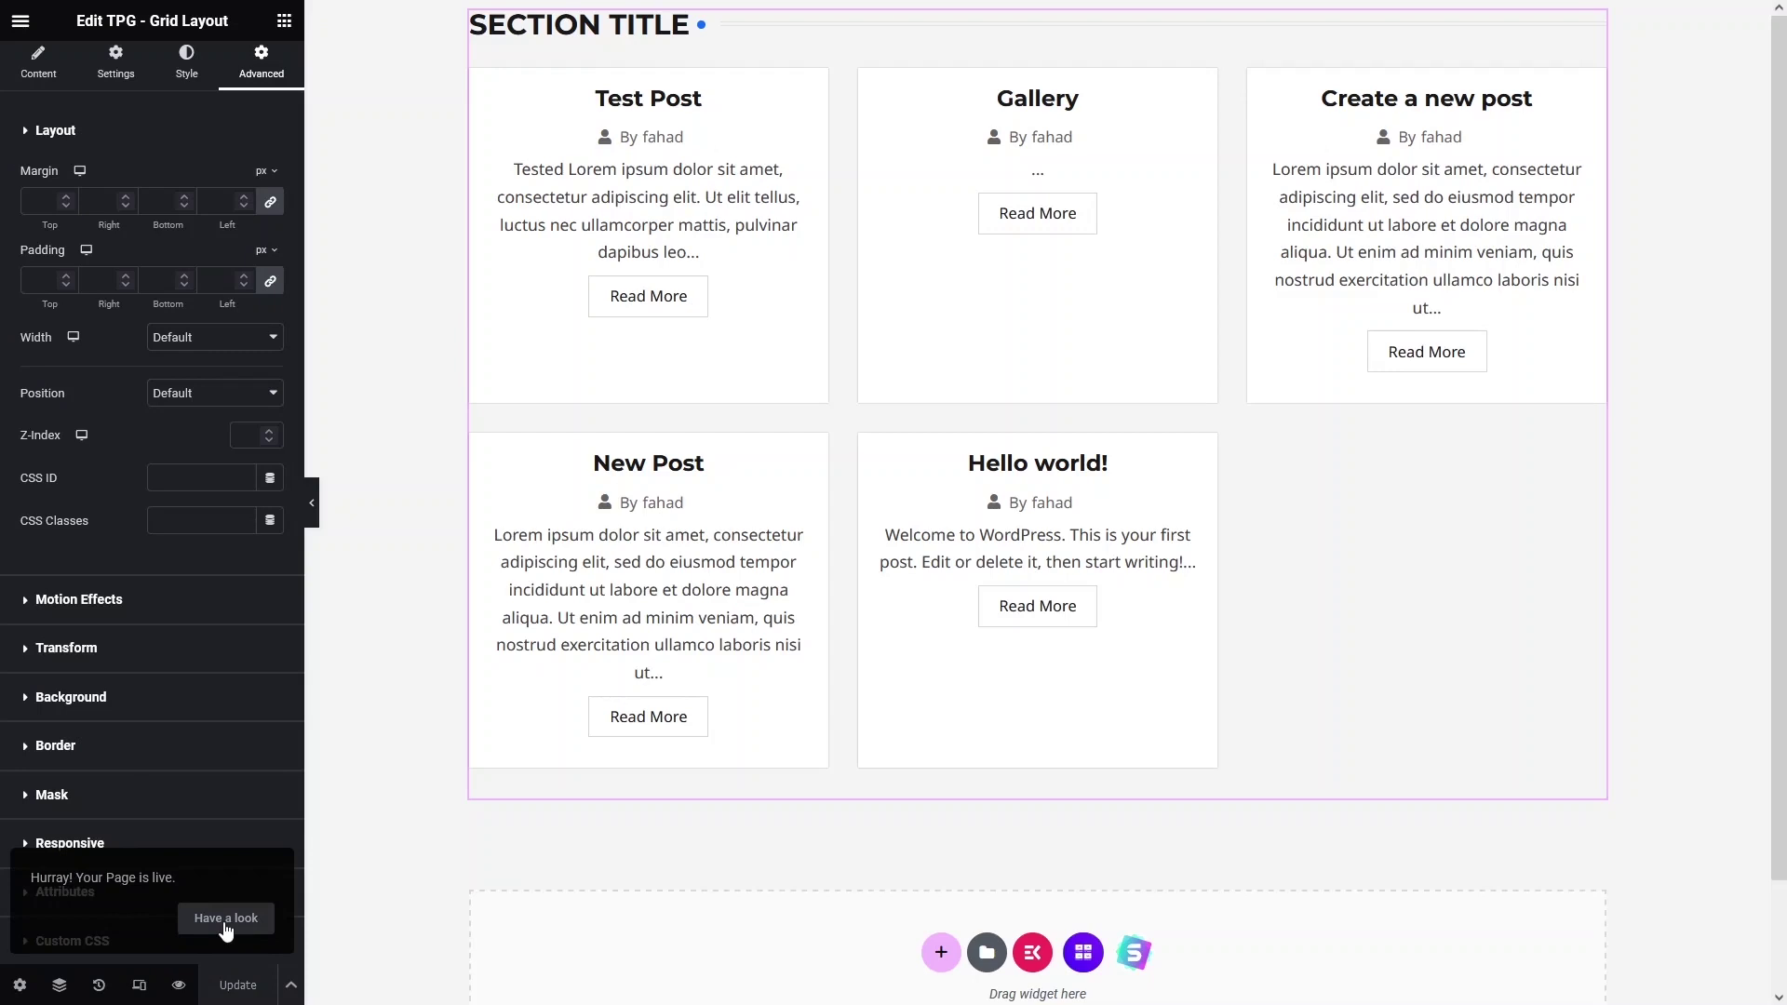
Step: View the live BLOG PAGE from the 'Have a look' notification
click(226, 920)
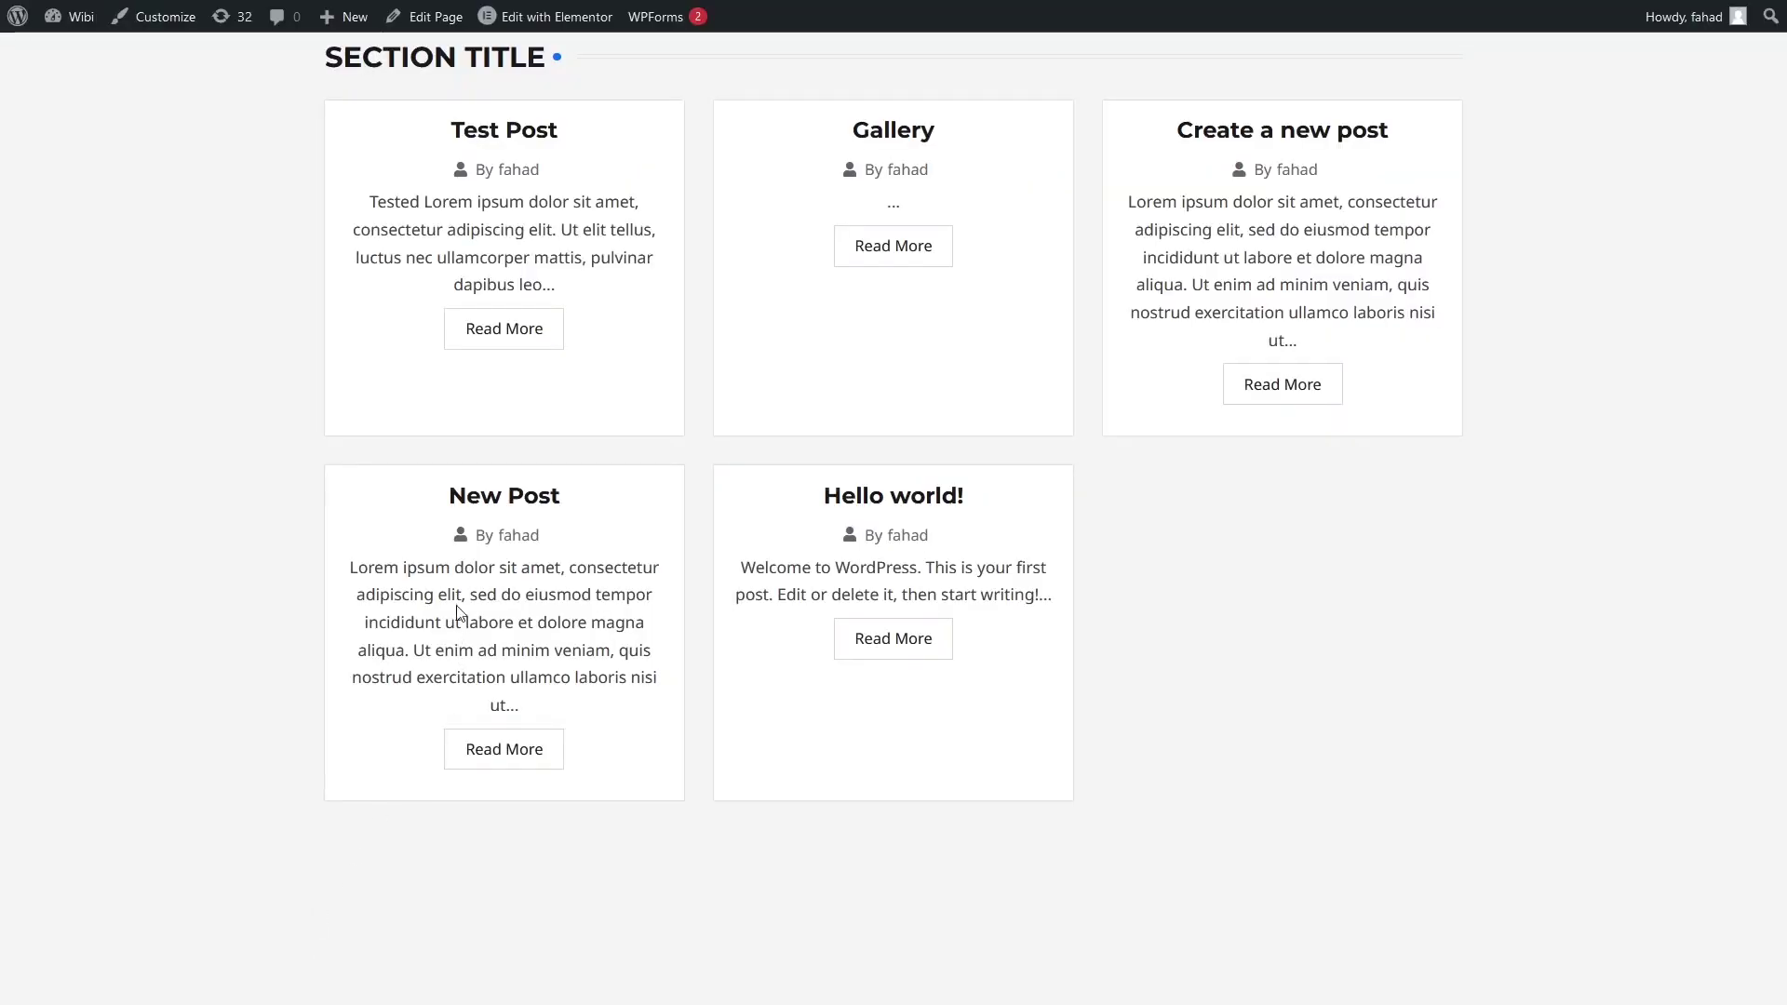